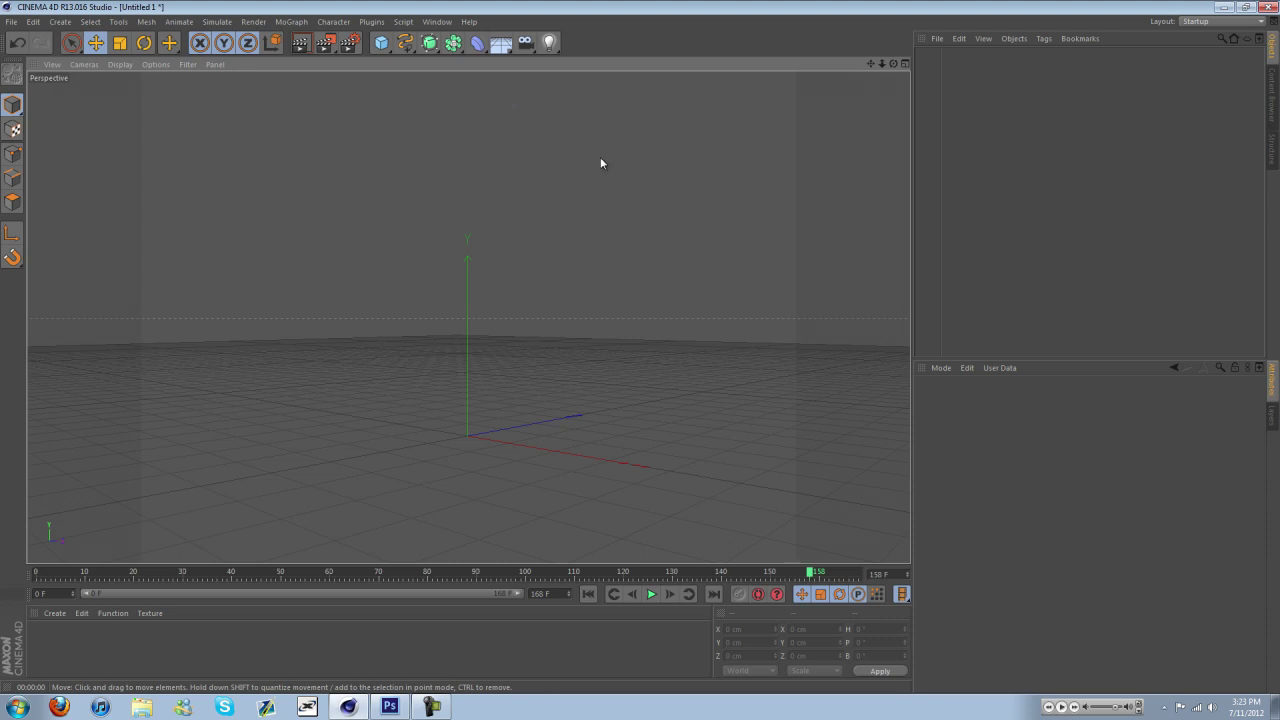
- Add a Floor and tag it as a Collider Body
left_click_drag(893, 63, 893, 95)
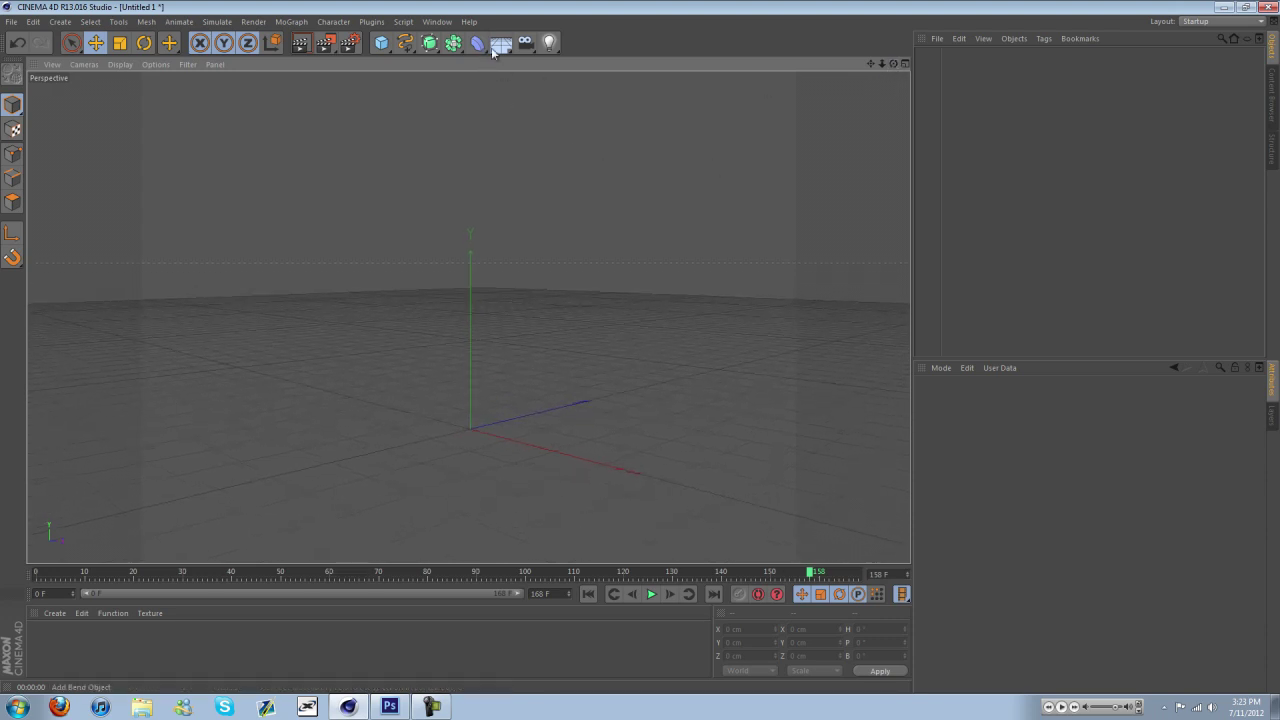
left_click_drag(493, 52, 530, 52)
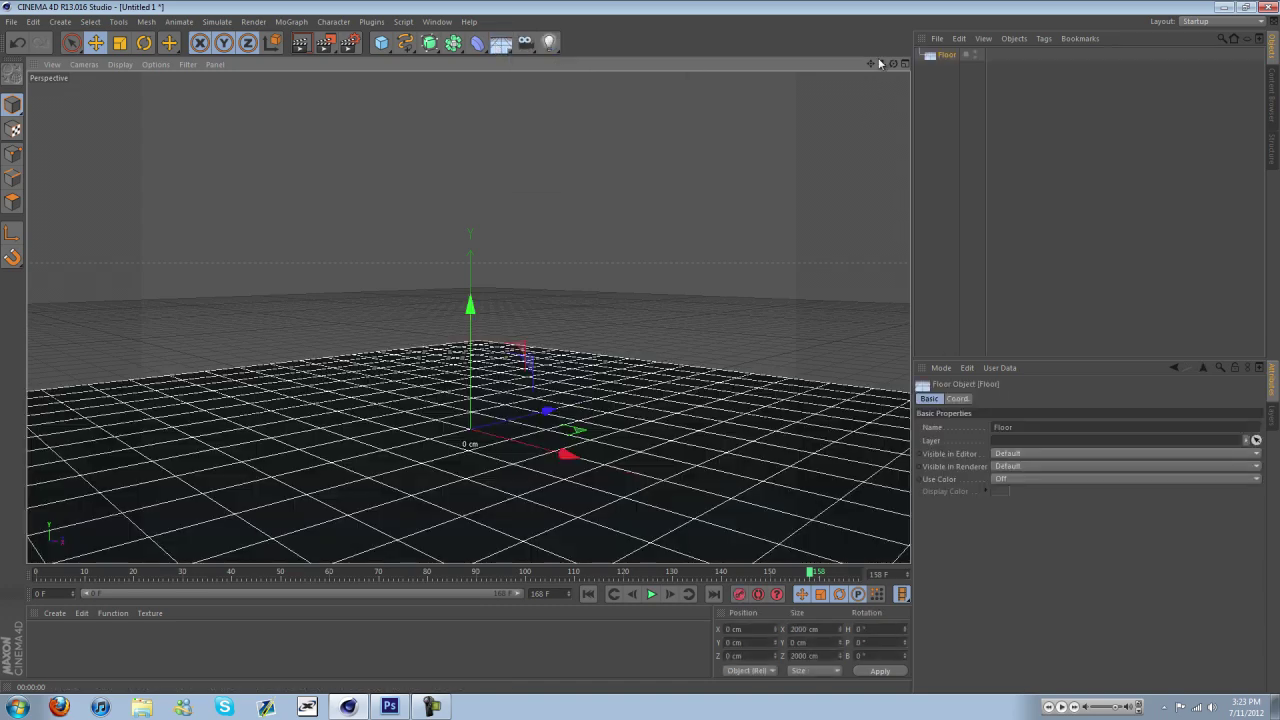
left_click_drag(880, 63, 643, 354)
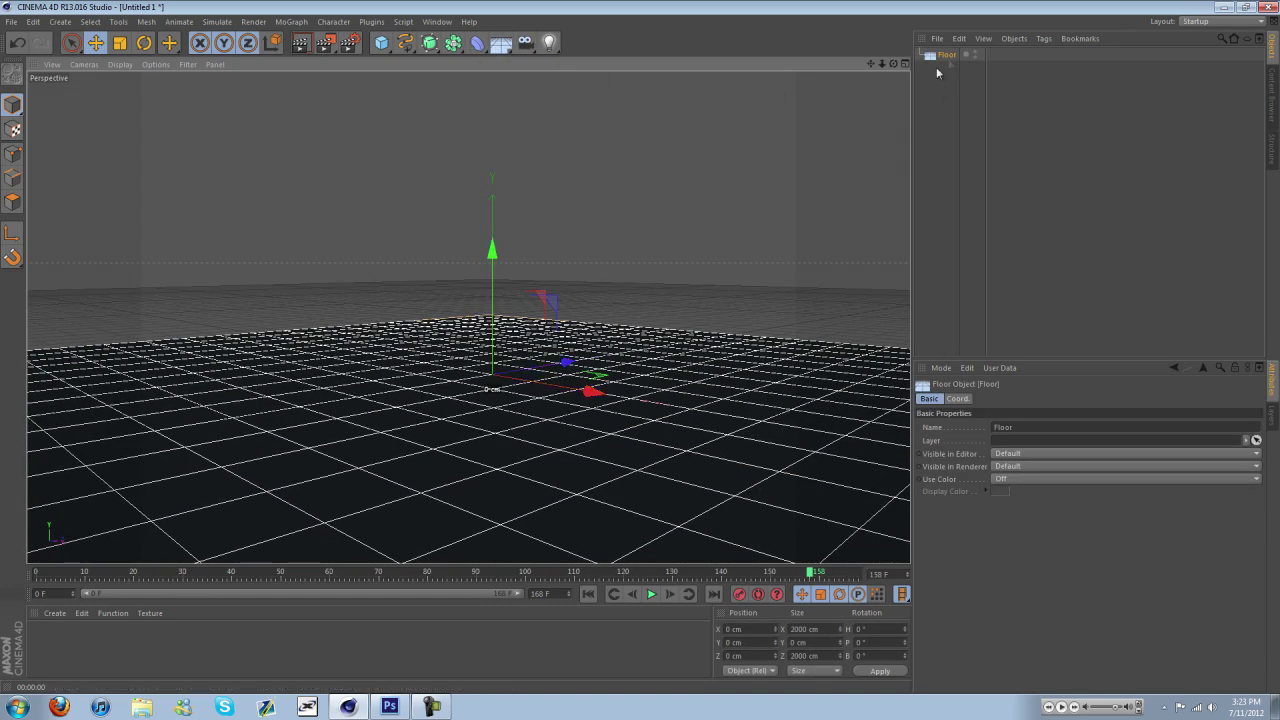
right_click(951, 59)
mouse_move(1040, 157)
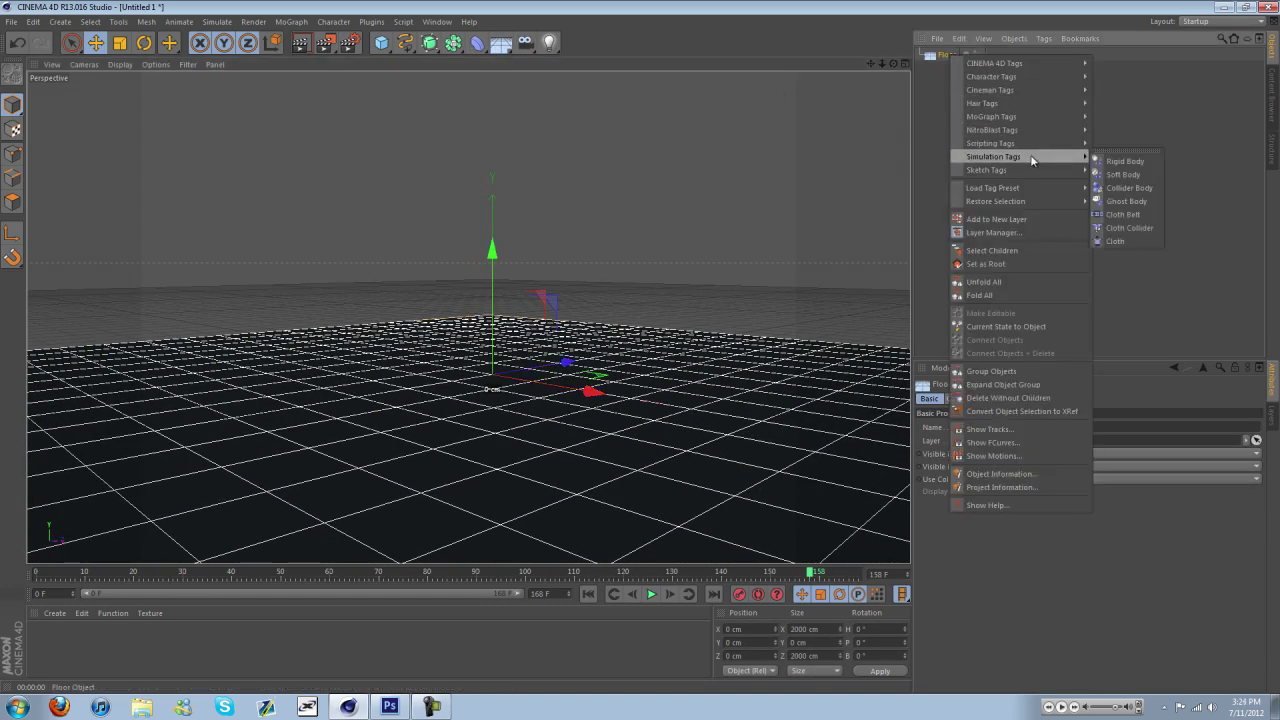
left_click(1122, 188)
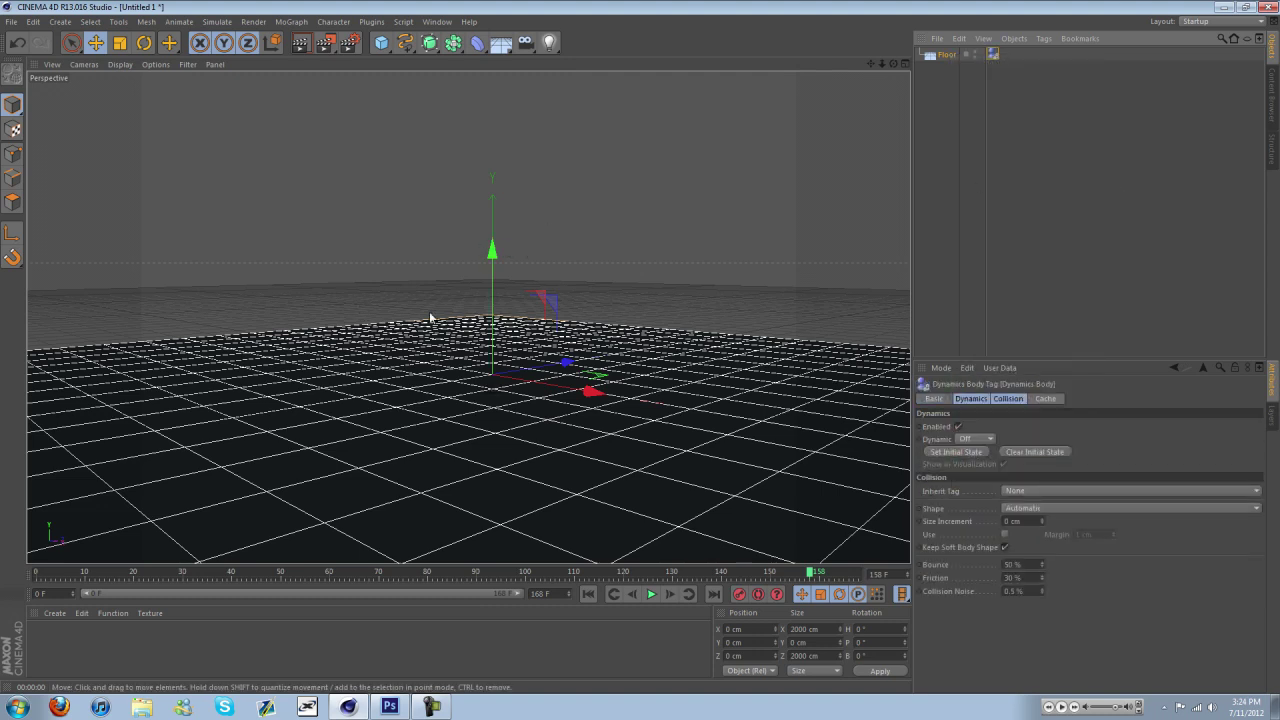
- Add a sphere, raise it to Y 117.247 cm and set its radius to 50 cm
left_click_drag(389, 48, 646, 80)
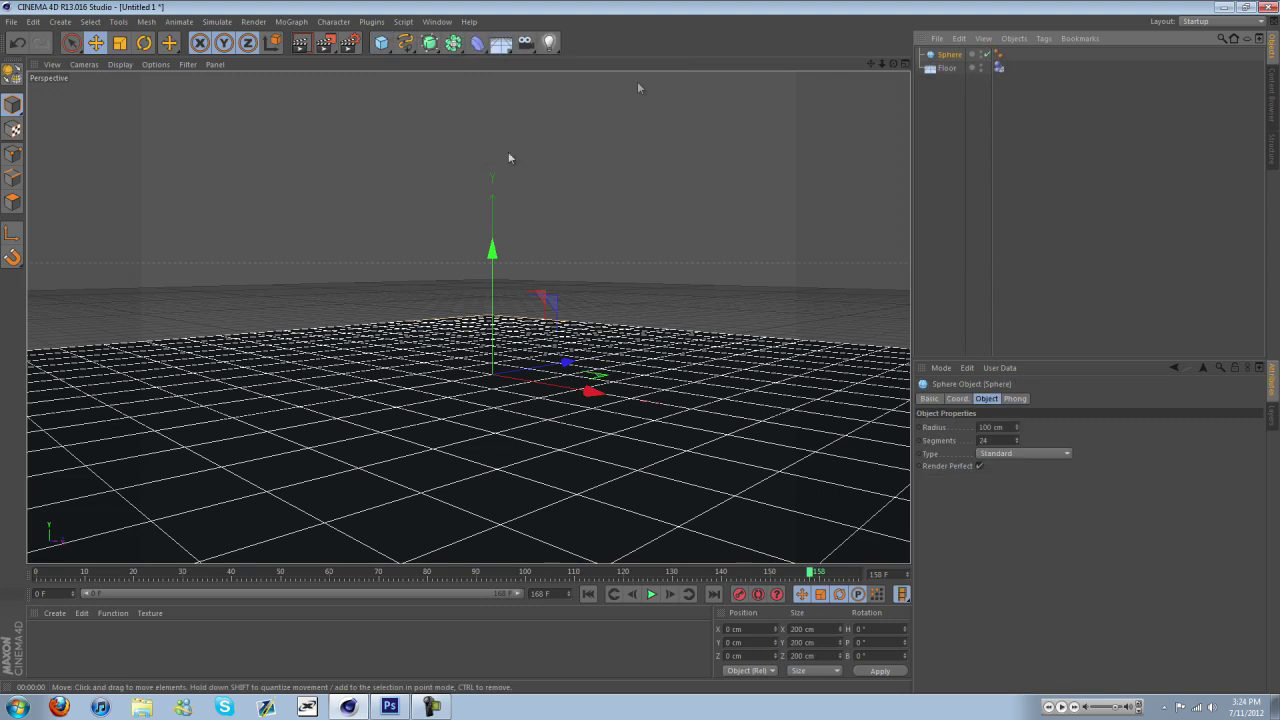
left_click_drag(492, 262, 492, 200)
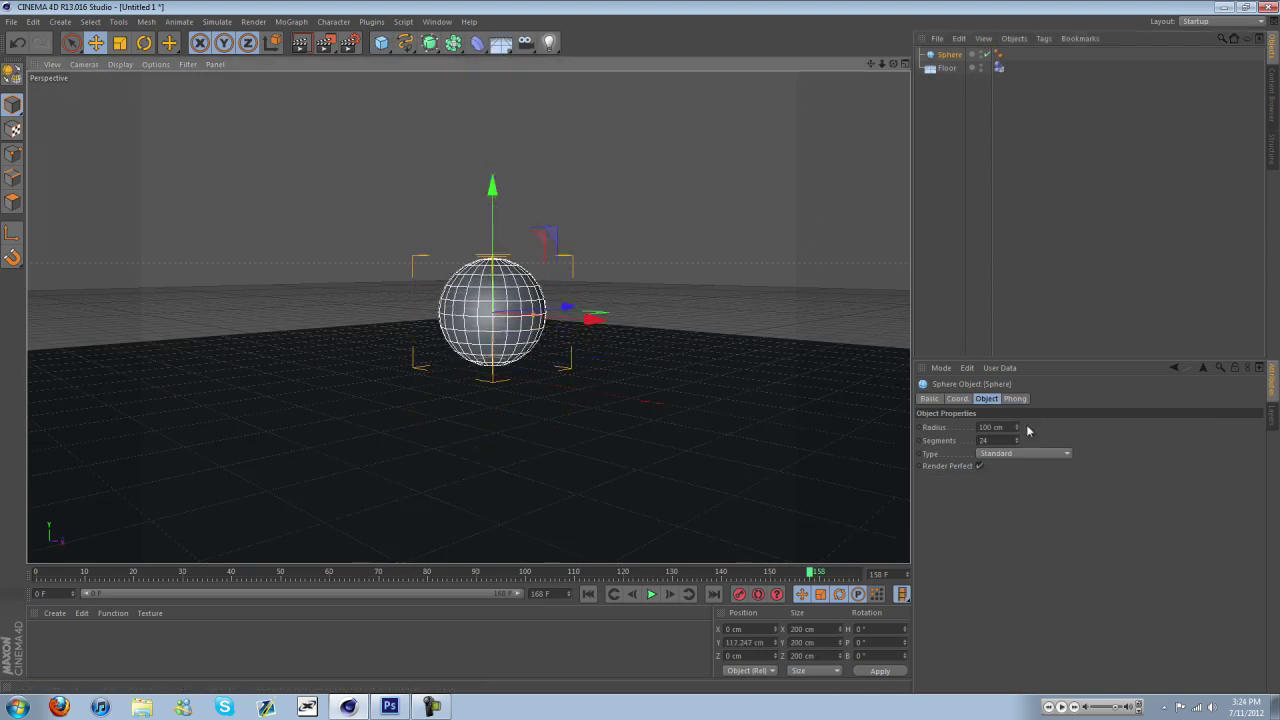
left_click_drag(1018, 430, 1018, 443)
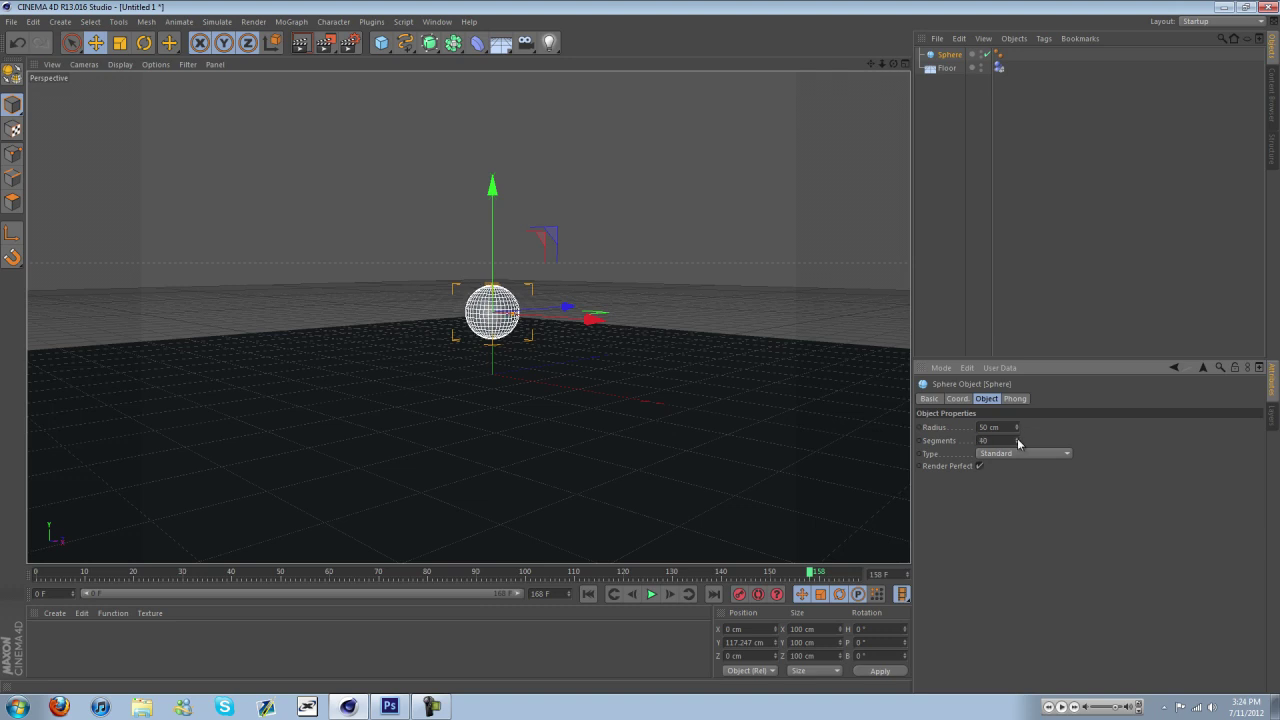
left_click(336, 23)
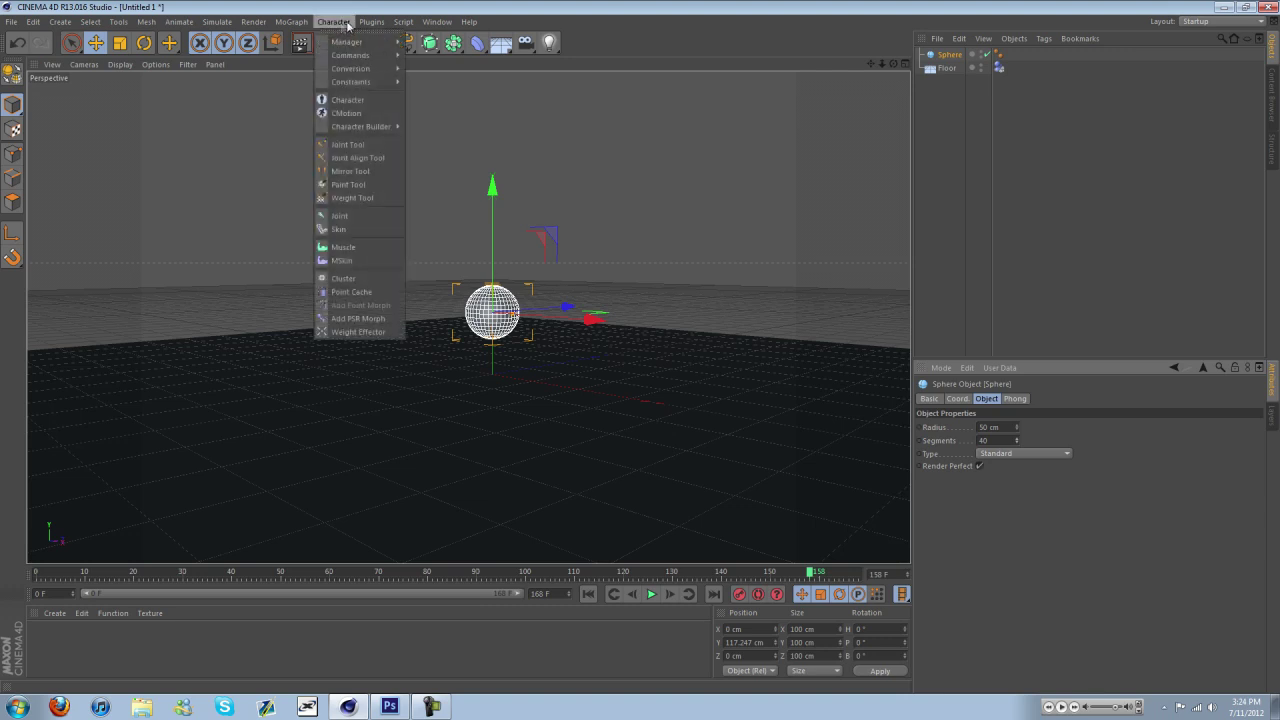
mouse_move(303, 24)
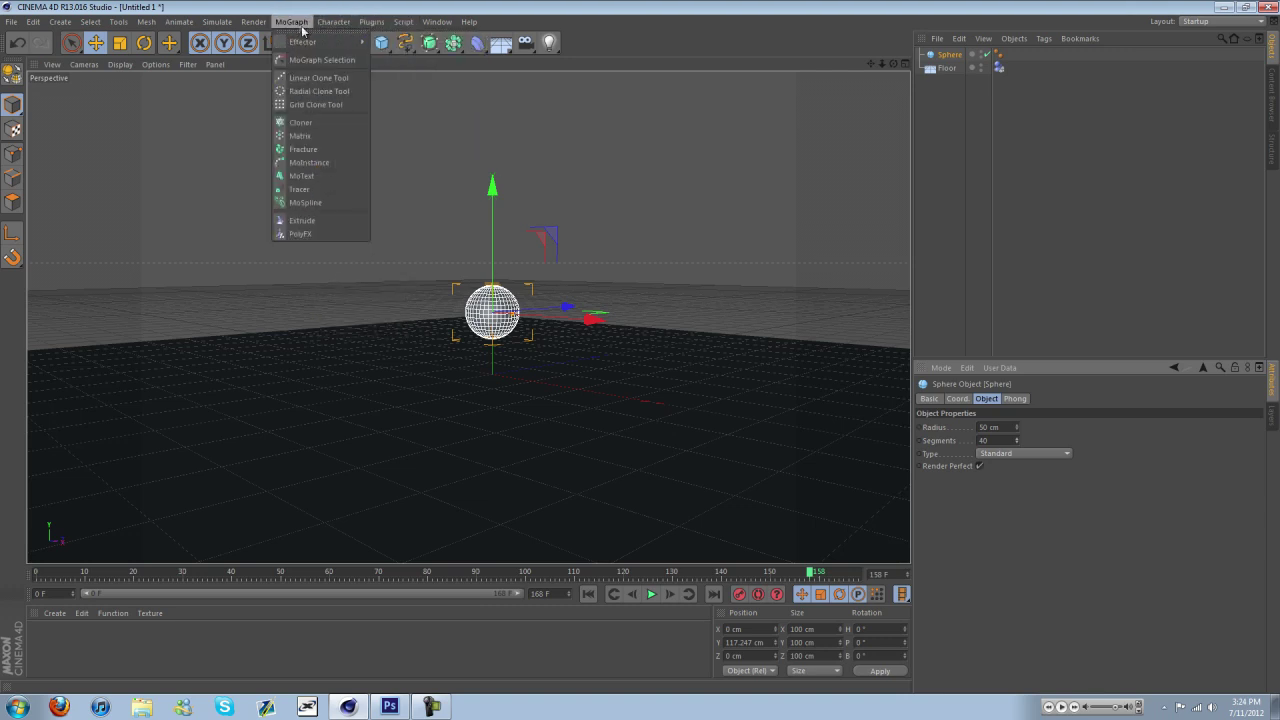
- Clone the sphere in a 3×3×3 Grid Array sized 351×342×561 cm, lifted to Y 314.761 cm
left_click(300, 122)
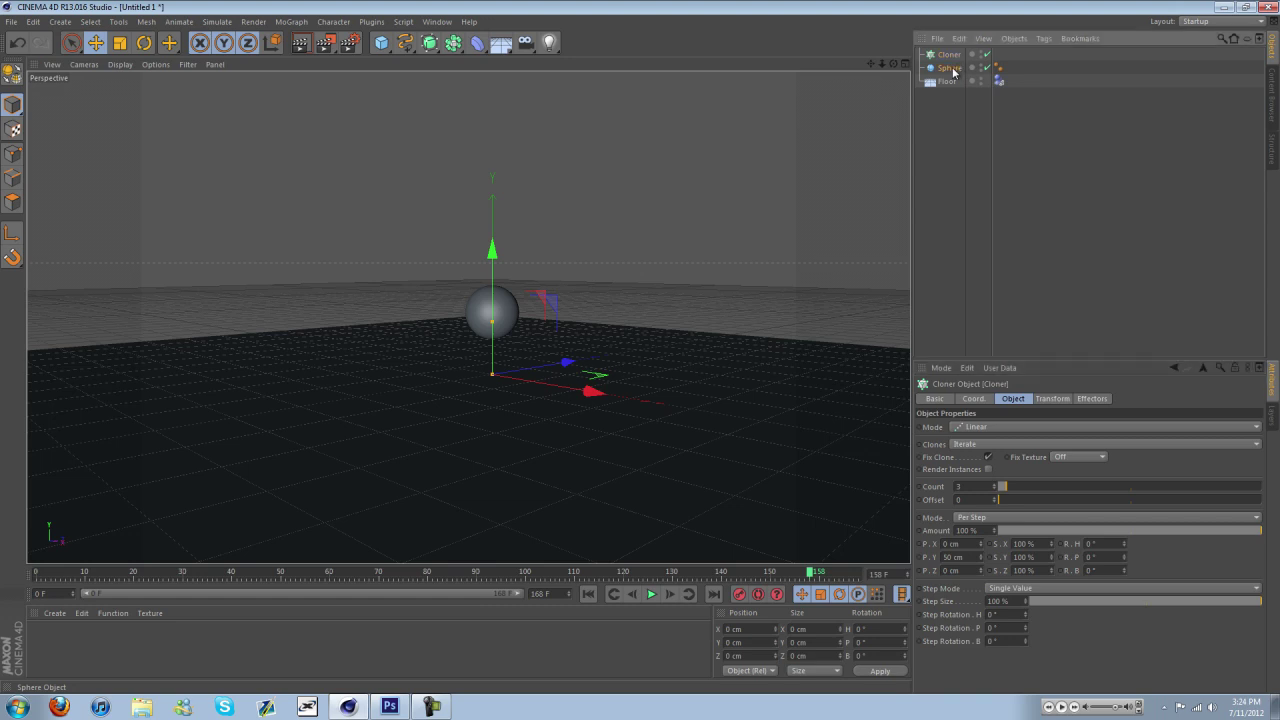
left_click_drag(952, 60, 948, 55)
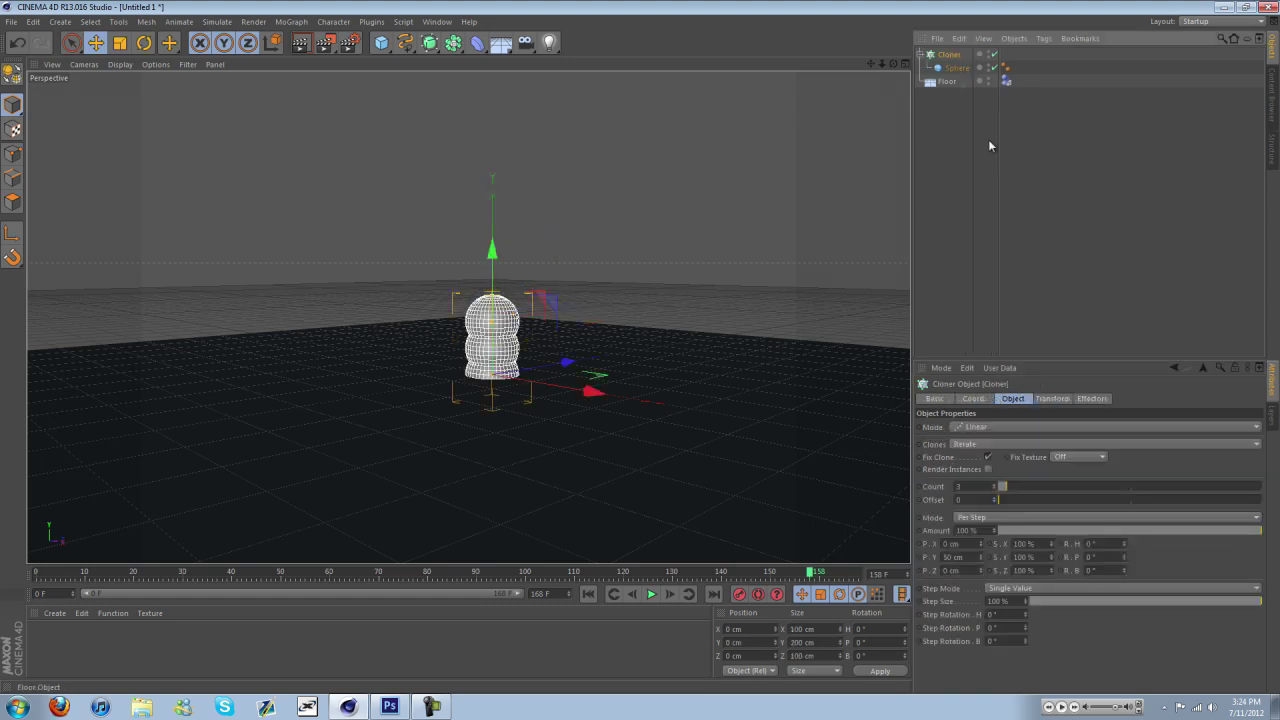
left_click(995, 426)
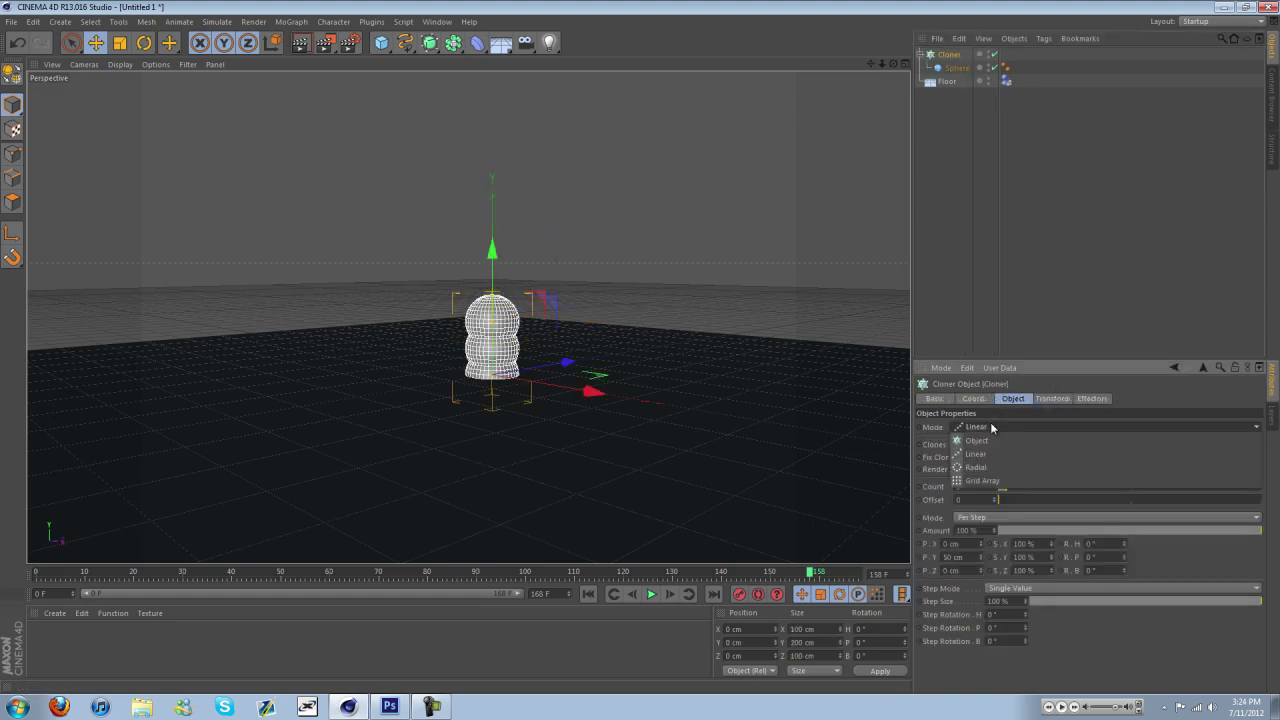
left_click(985, 481)
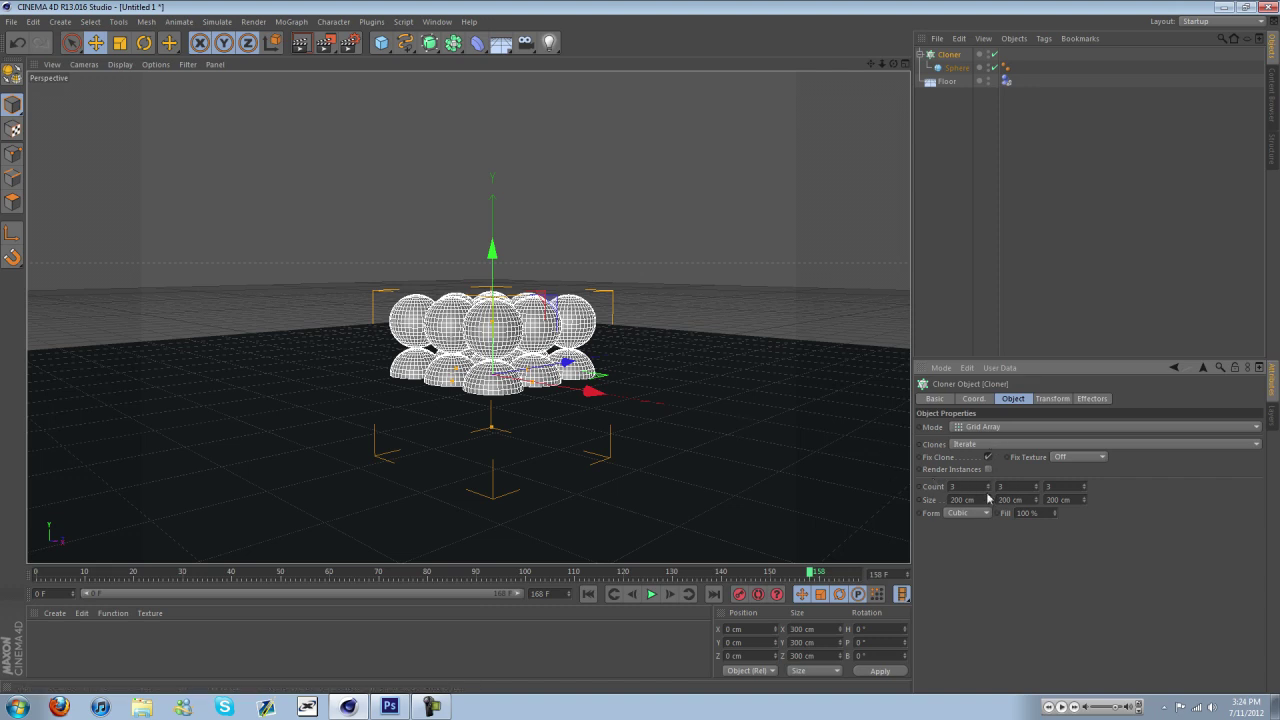
left_click_drag(989, 505, 1090, 500)
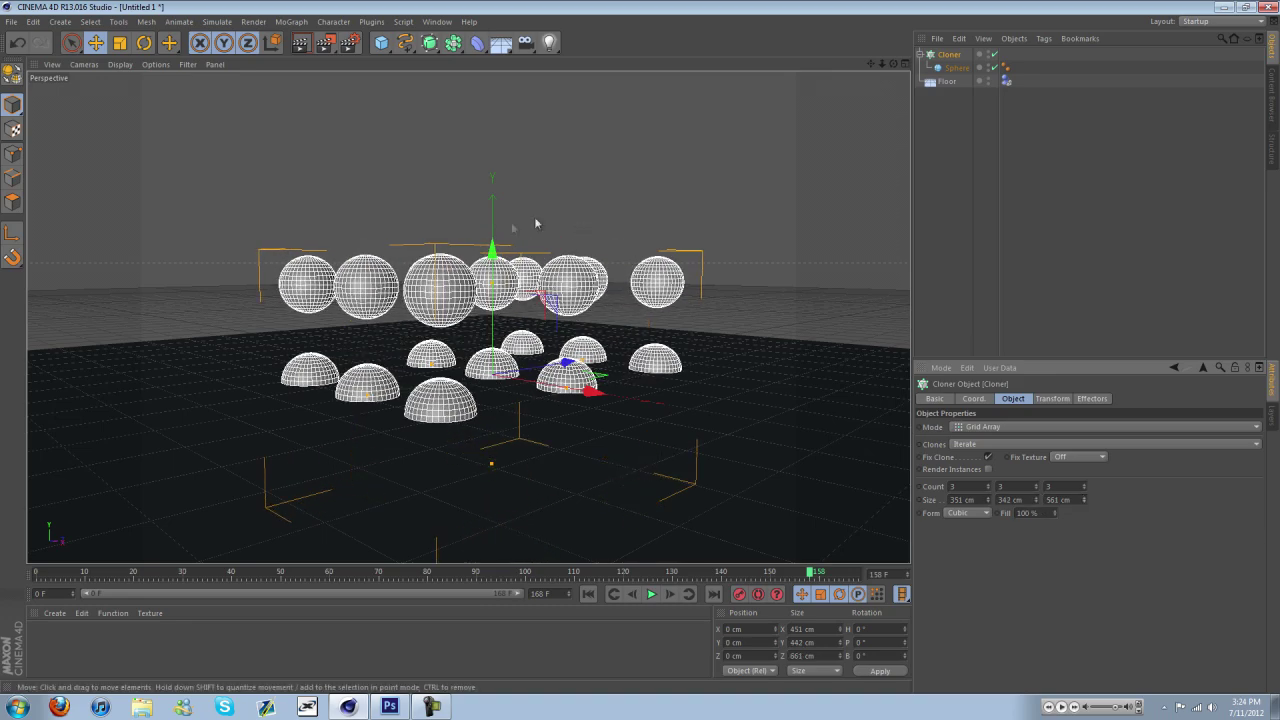
left_click_drag(492, 258, 492, 94)
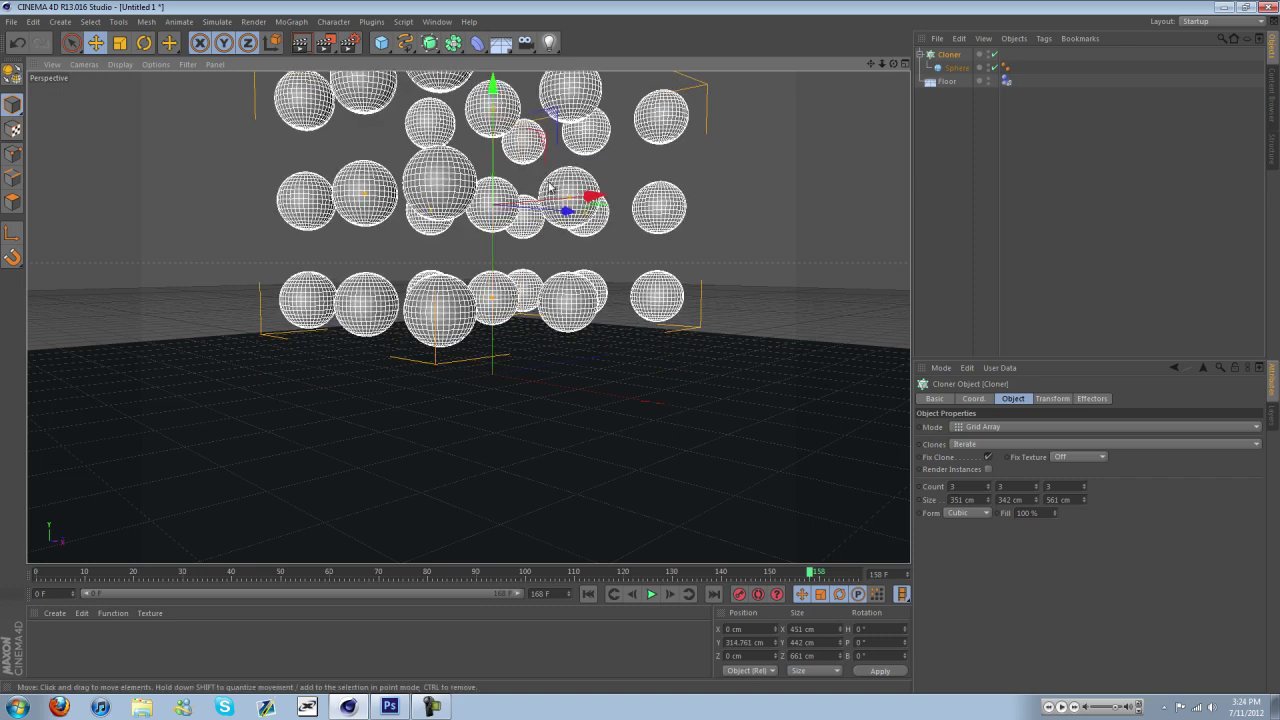
- Give the Cloner a Rigid Body tag and play the simulation from frame 0 as a test
right_click(948, 56)
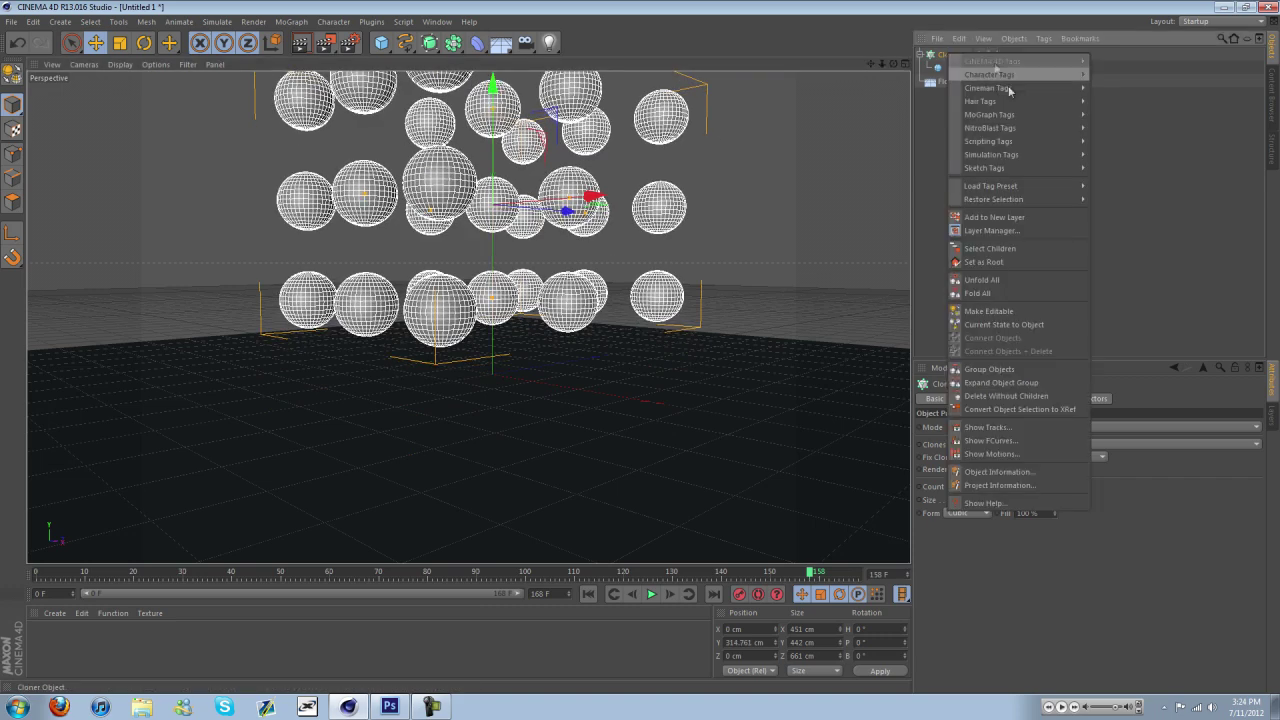
mouse_move(1005, 154)
left_click(1122, 159)
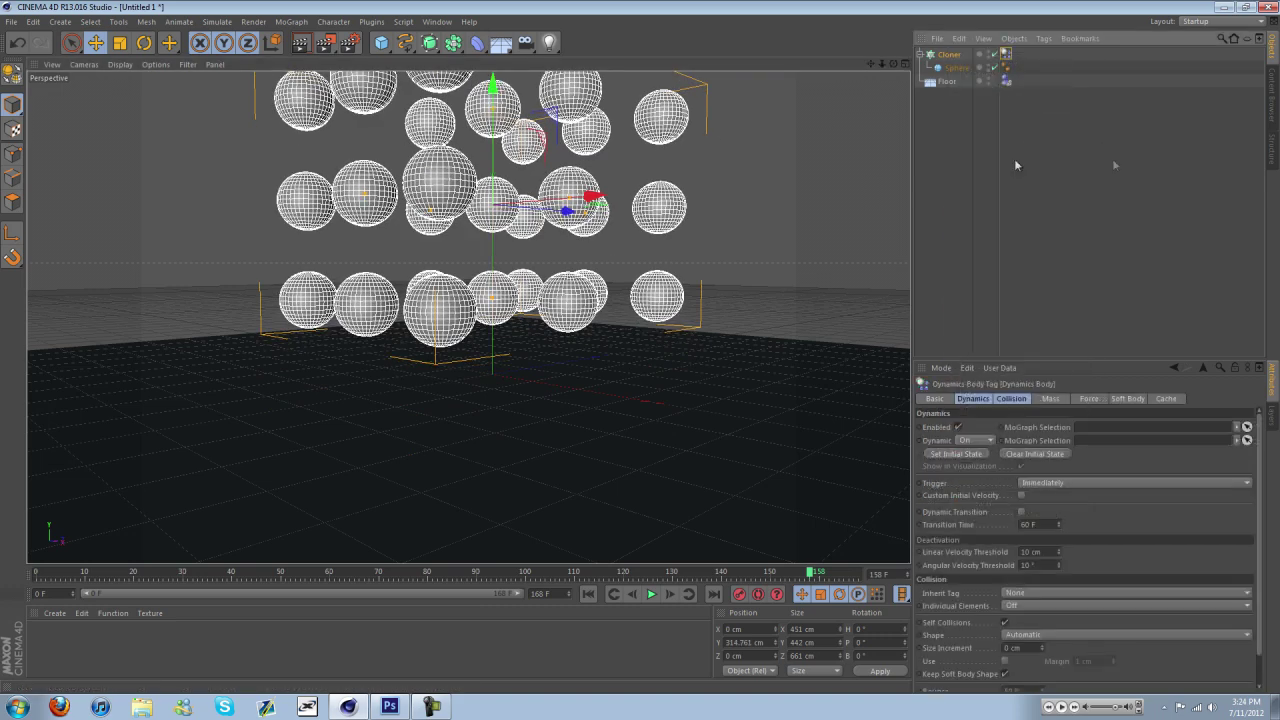
left_click_drag(815, 569, 4, 551)
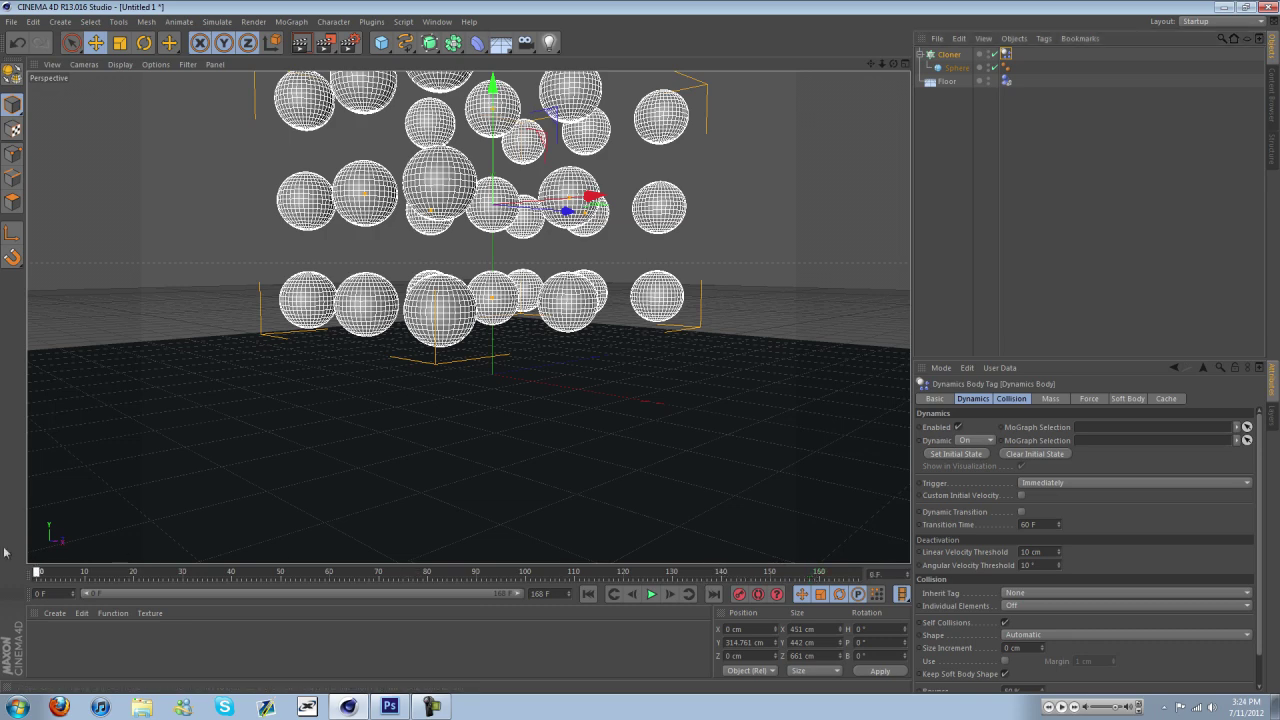
left_click(651, 595)
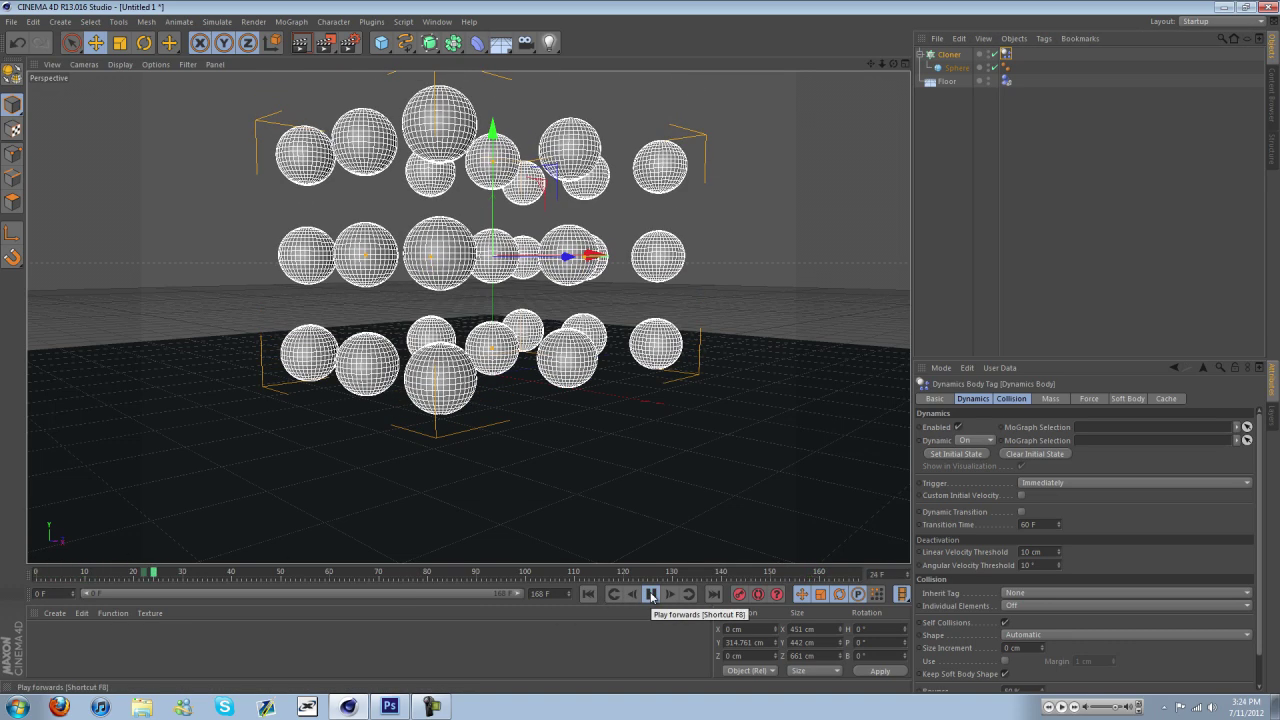
left_click(652, 595)
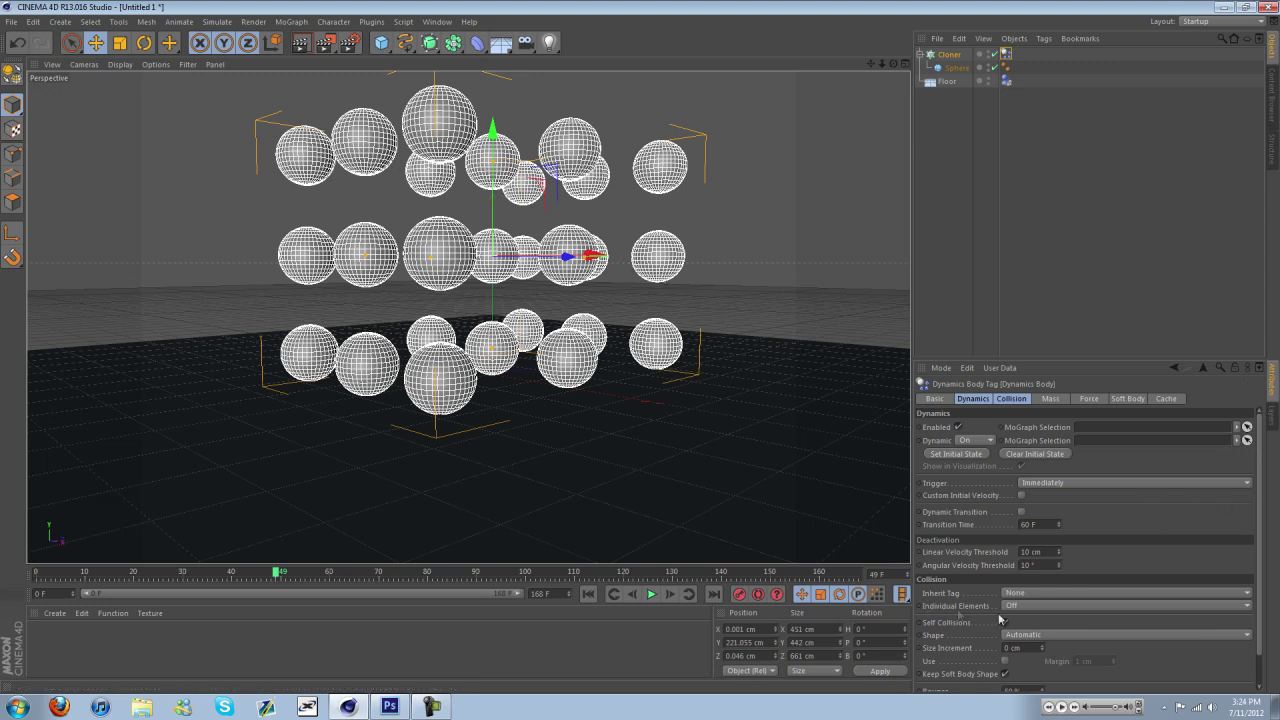
- Set Individual Elements to All and replay the drop, stopping at frame 148
left_click(1040, 606)
left_click(1040, 664)
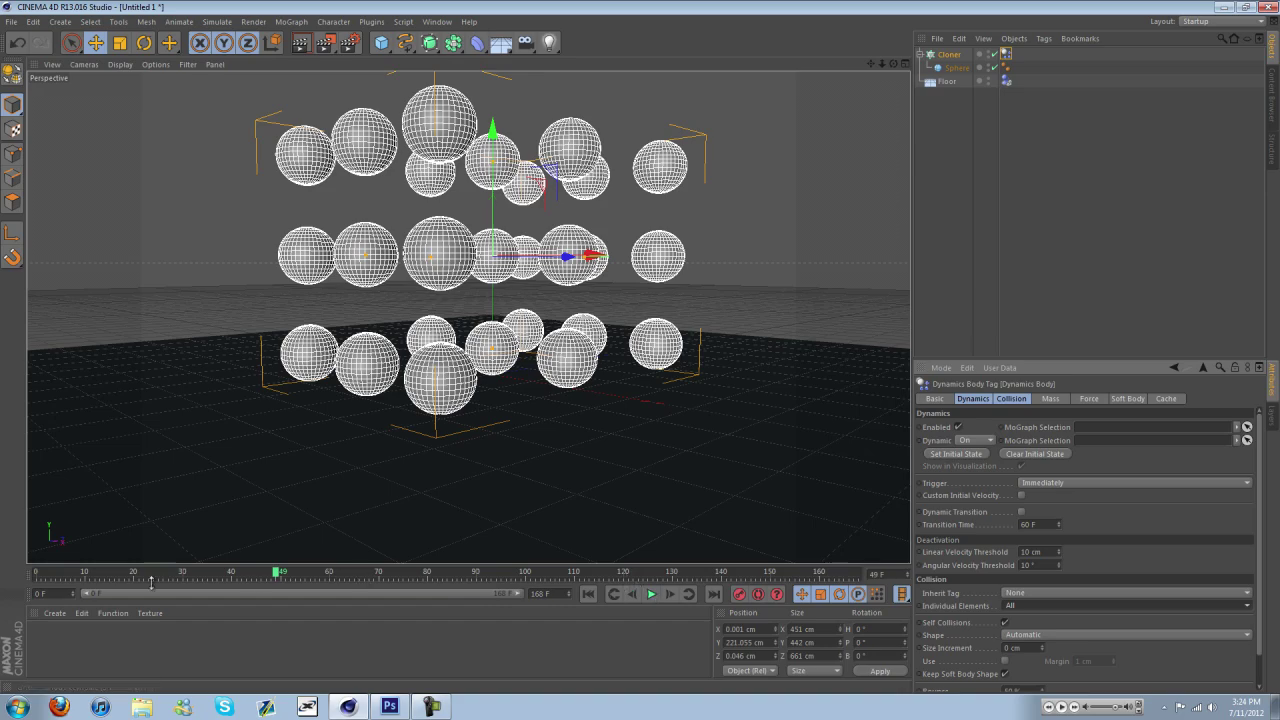
left_click_drag(271, 578, 37, 578)
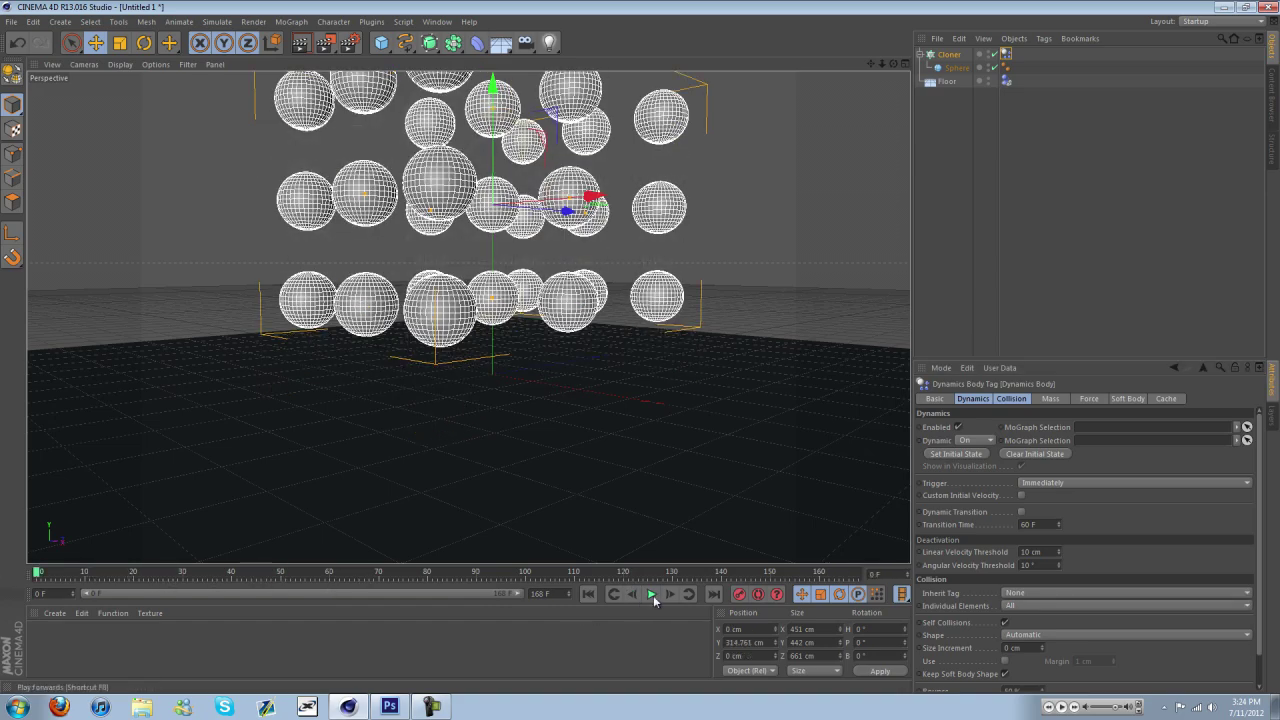
left_click(651, 594)
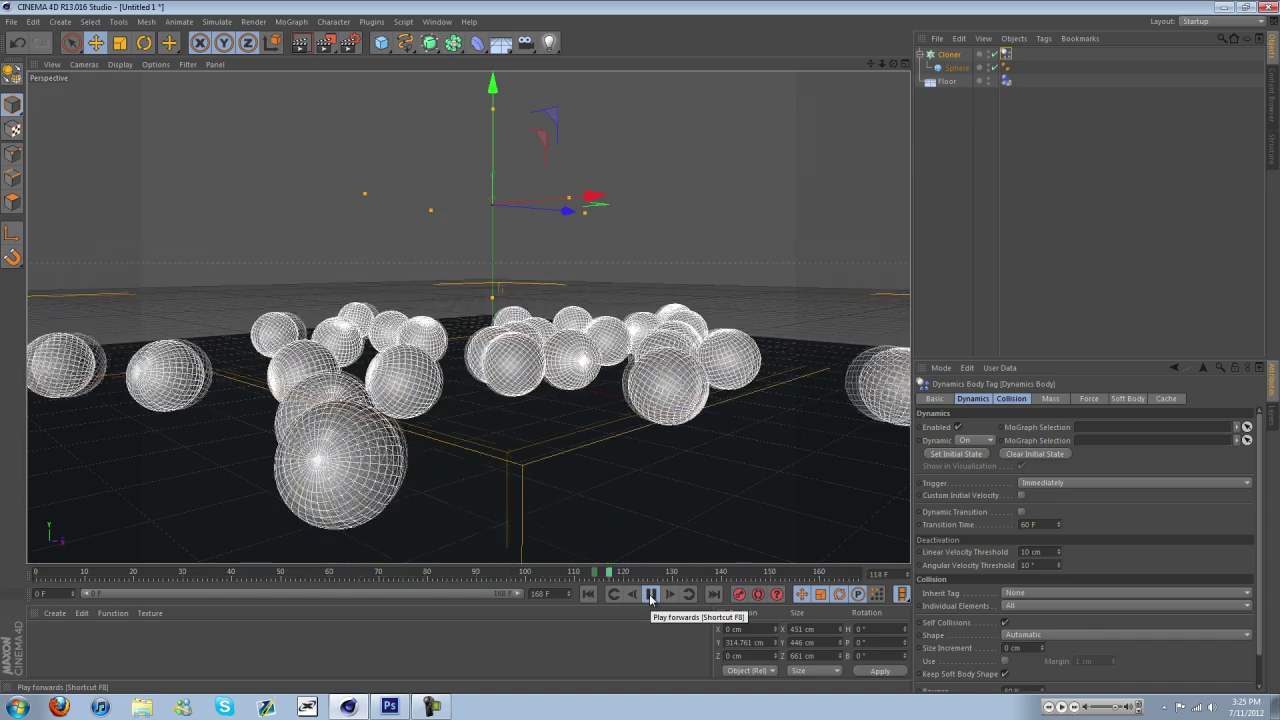
left_click(650, 595)
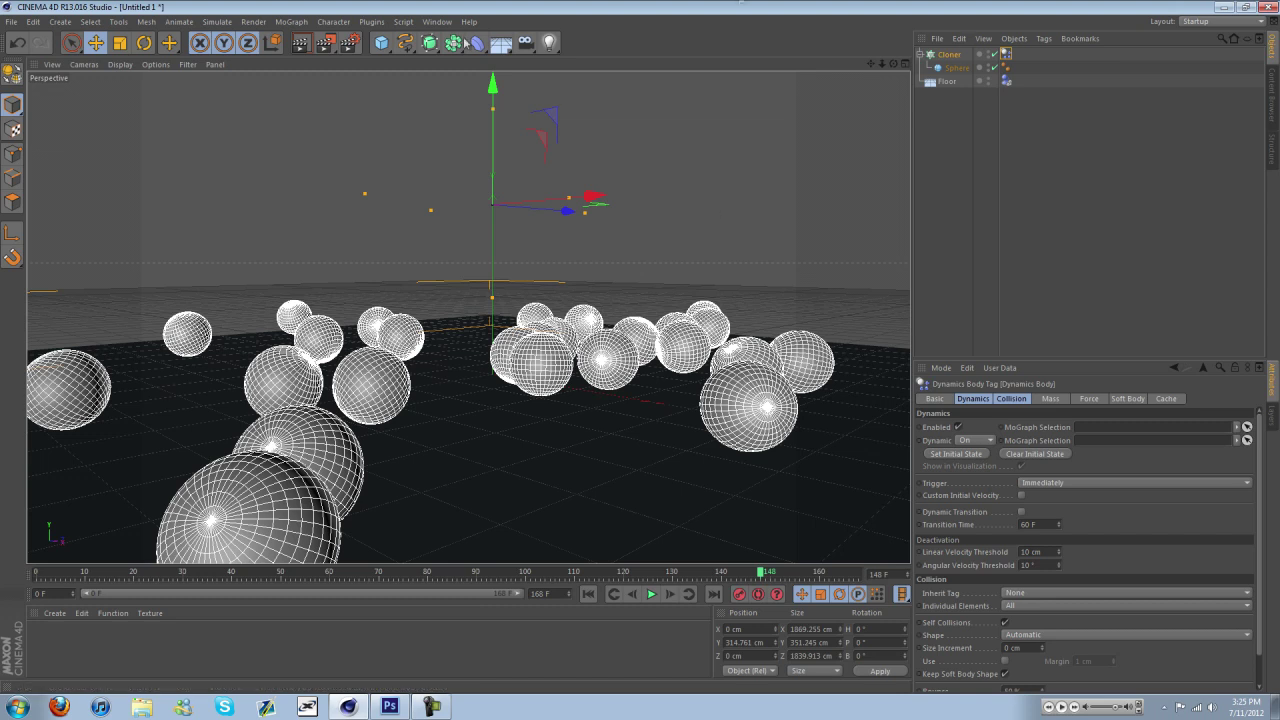
- Create a new material, Mat, and open it in the Material Editor
left_click(55, 613)
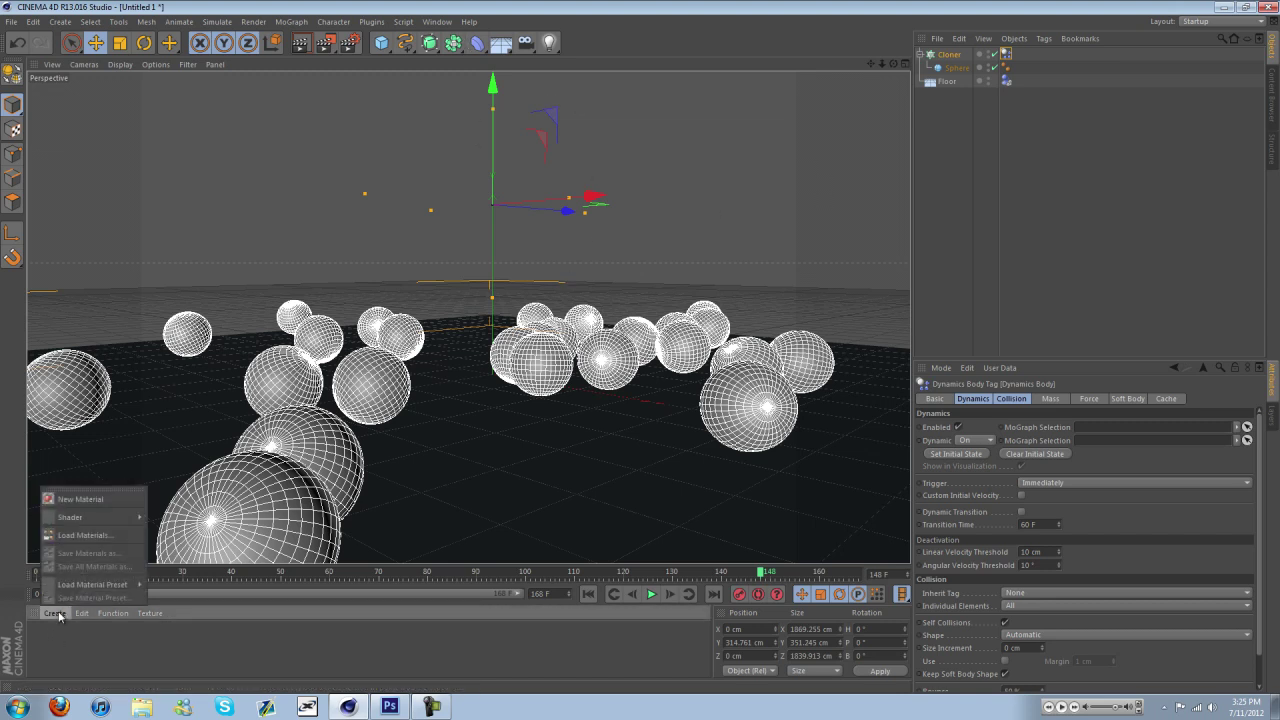
left_click(71, 505)
double_click(42, 636)
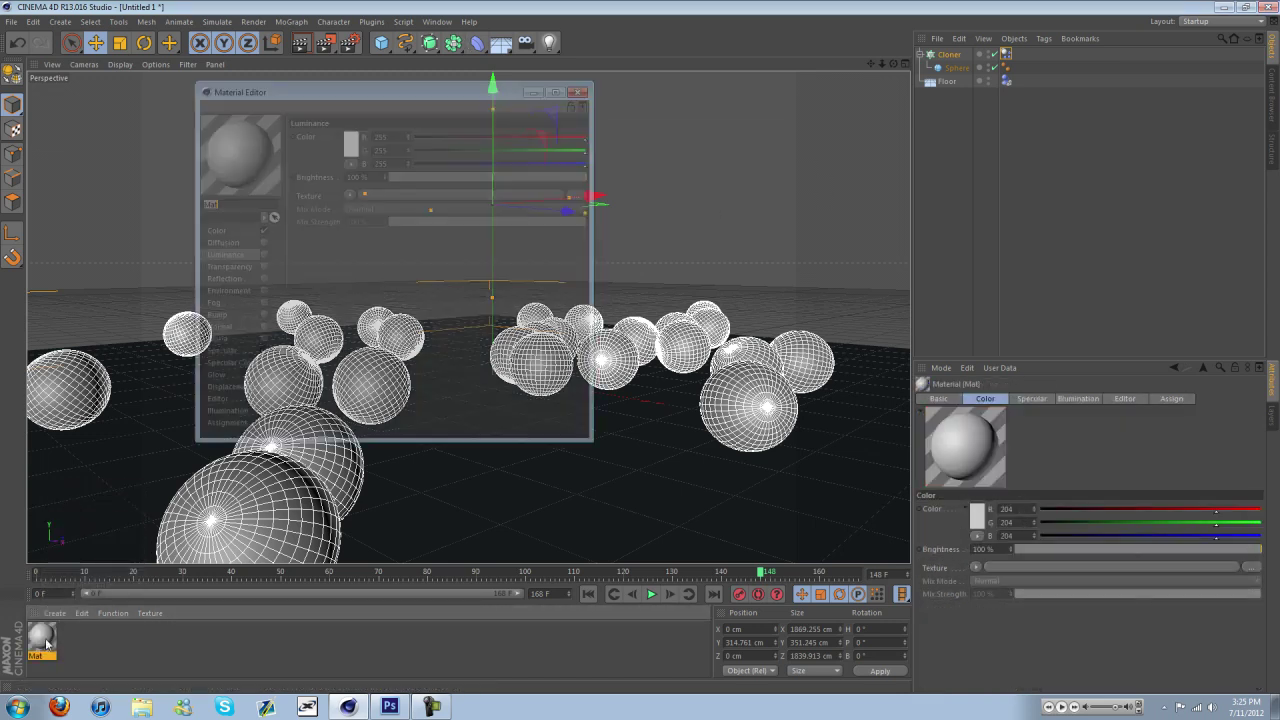
left_click_drag(484, 97, 743, 147)
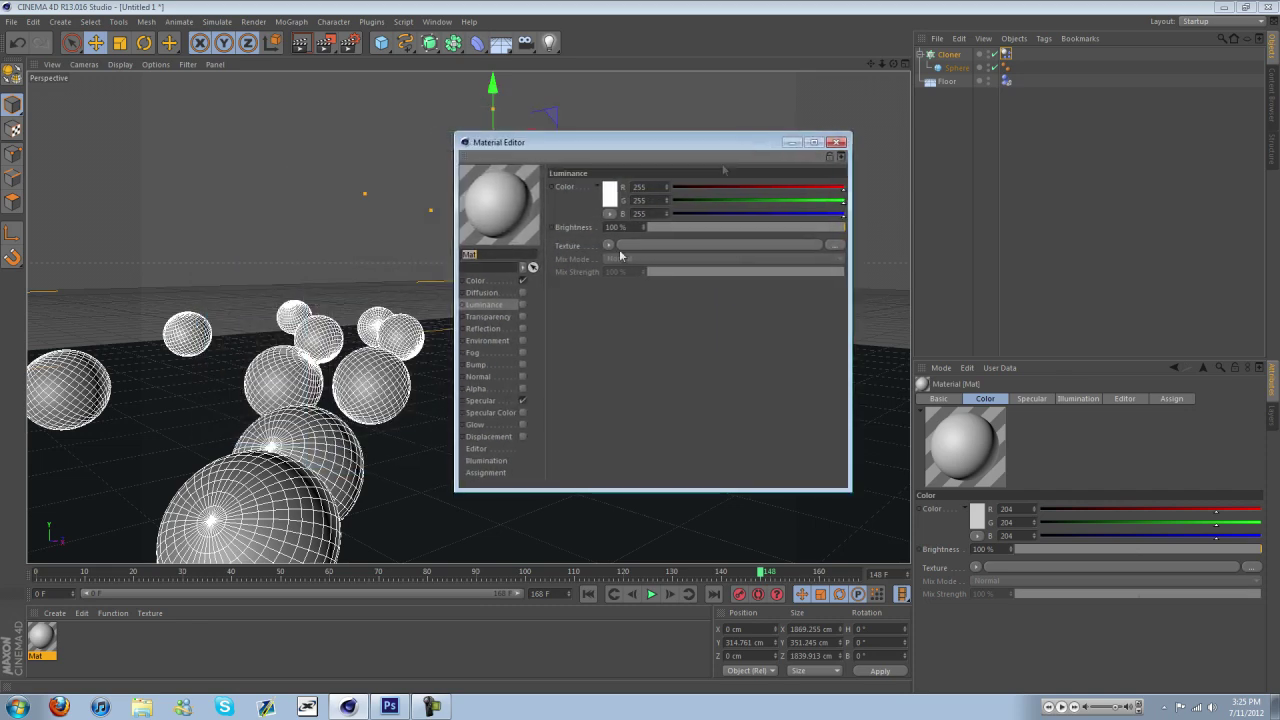
- Enable Mat's Luminance channel with a Gradient shader as its texture
left_click(522, 304)
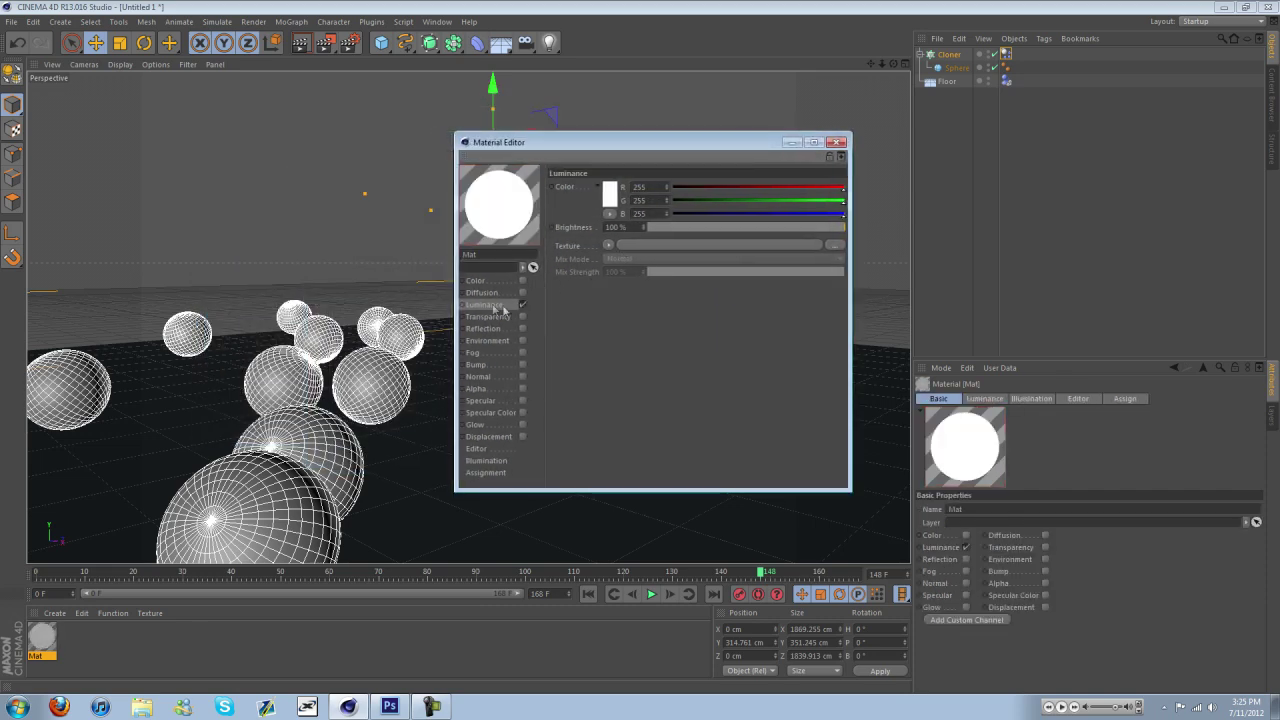
left_click(608, 245)
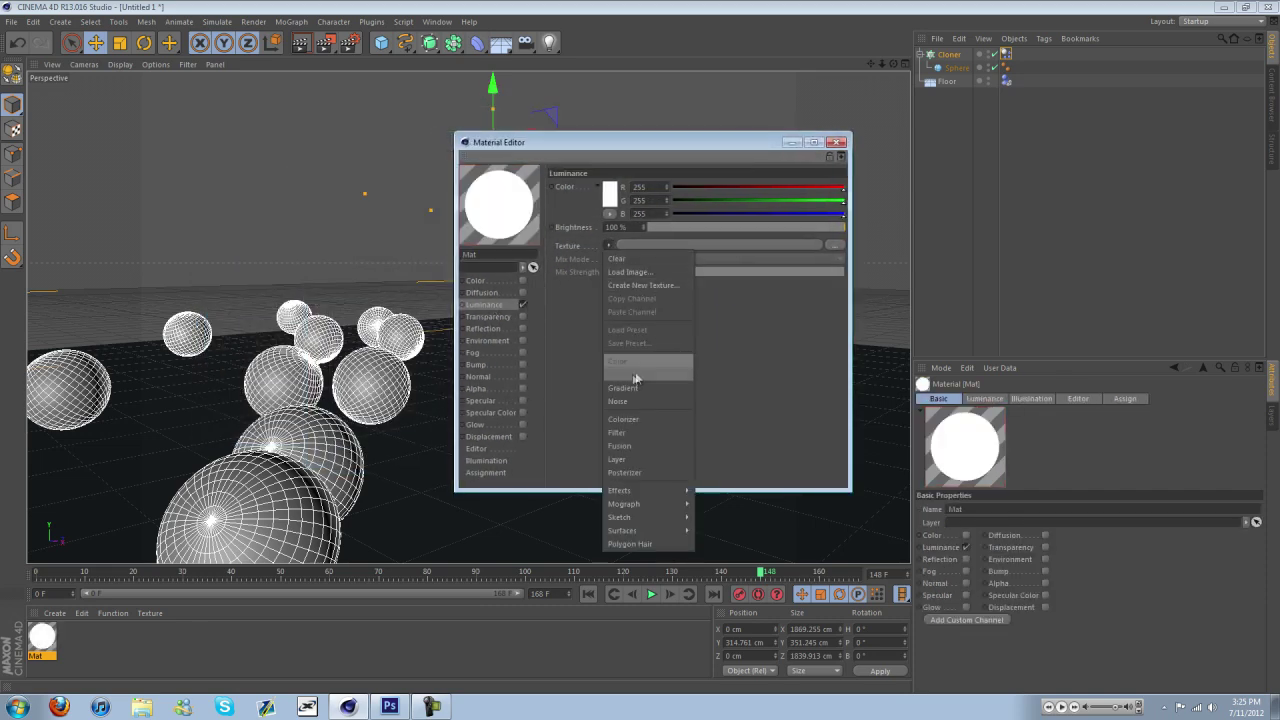
left_click(573, 249)
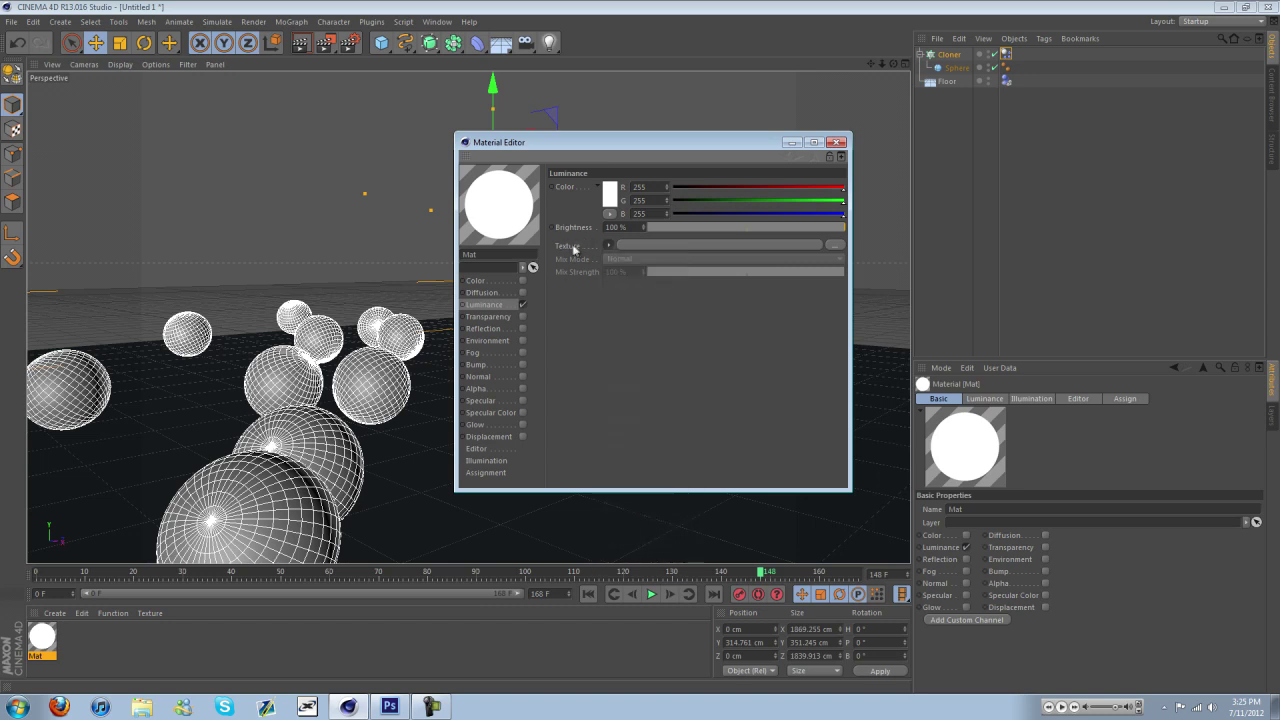
left_click(608, 246)
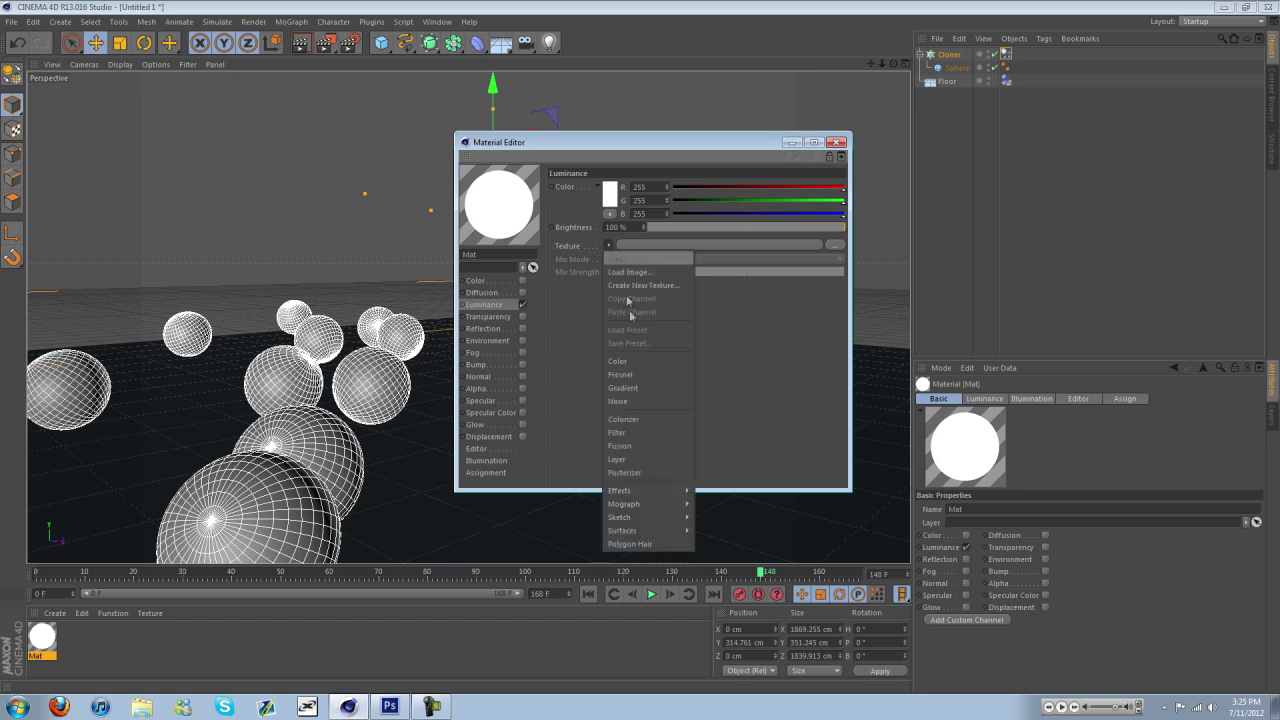
left_click(631, 393)
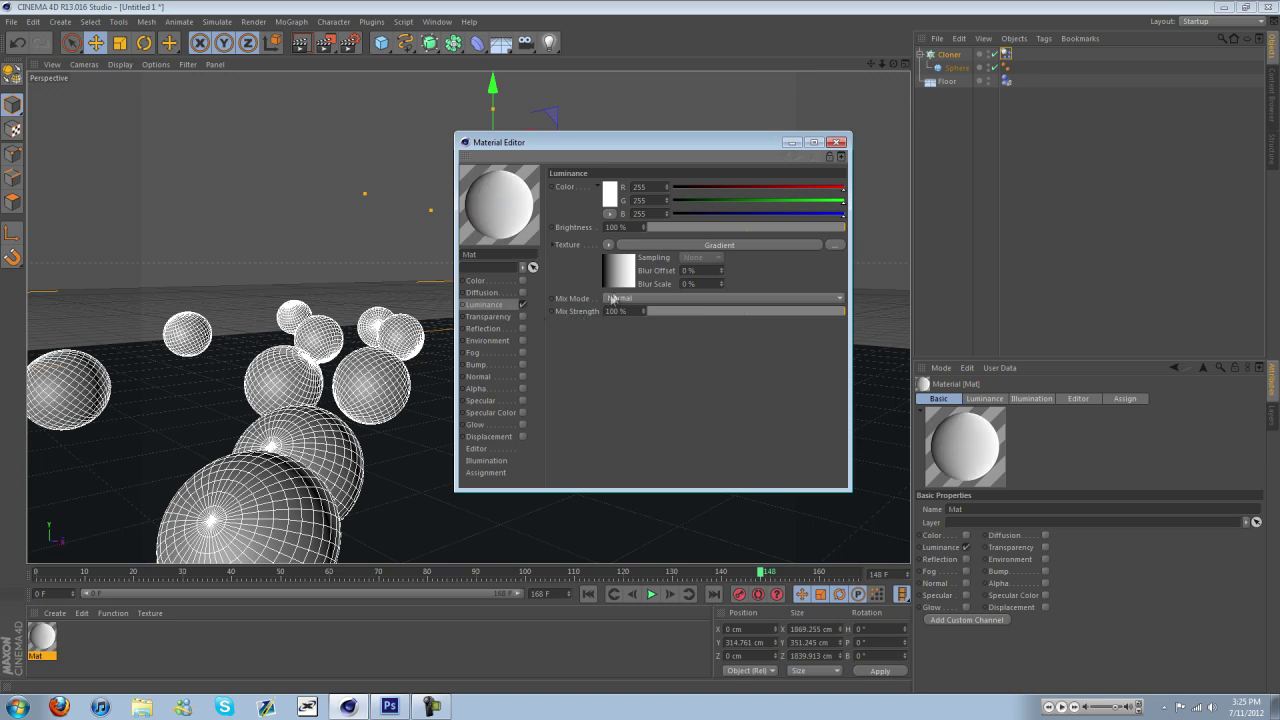
left_click(625, 266)
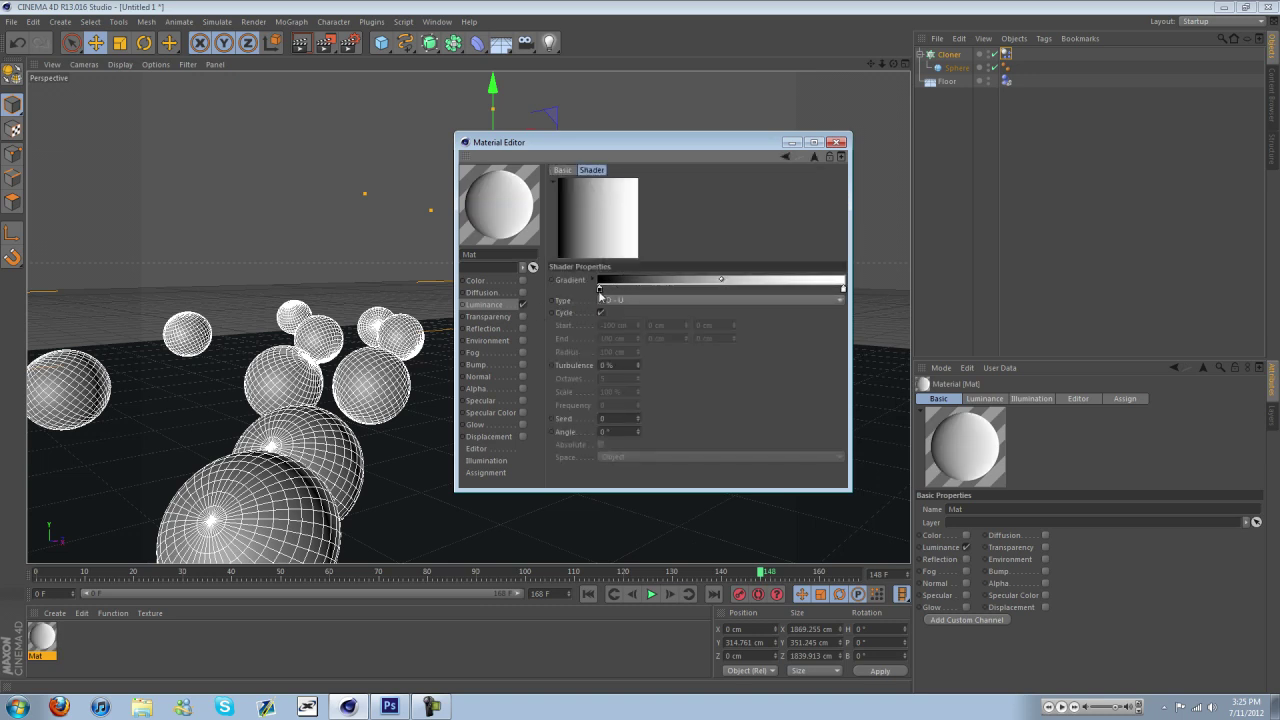
- Set the gradient's right end to black and add two new knots
left_click(600, 290)
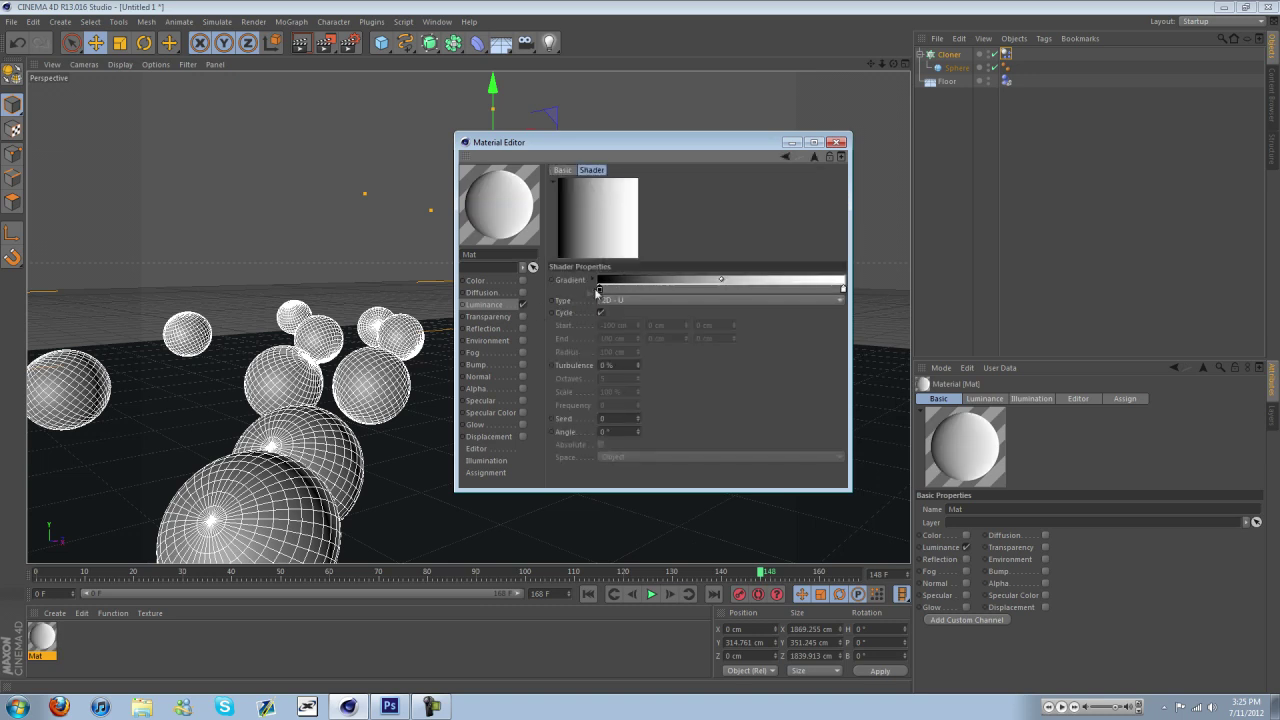
double_click(843, 290)
left_click(758, 296)
left_click(817, 350)
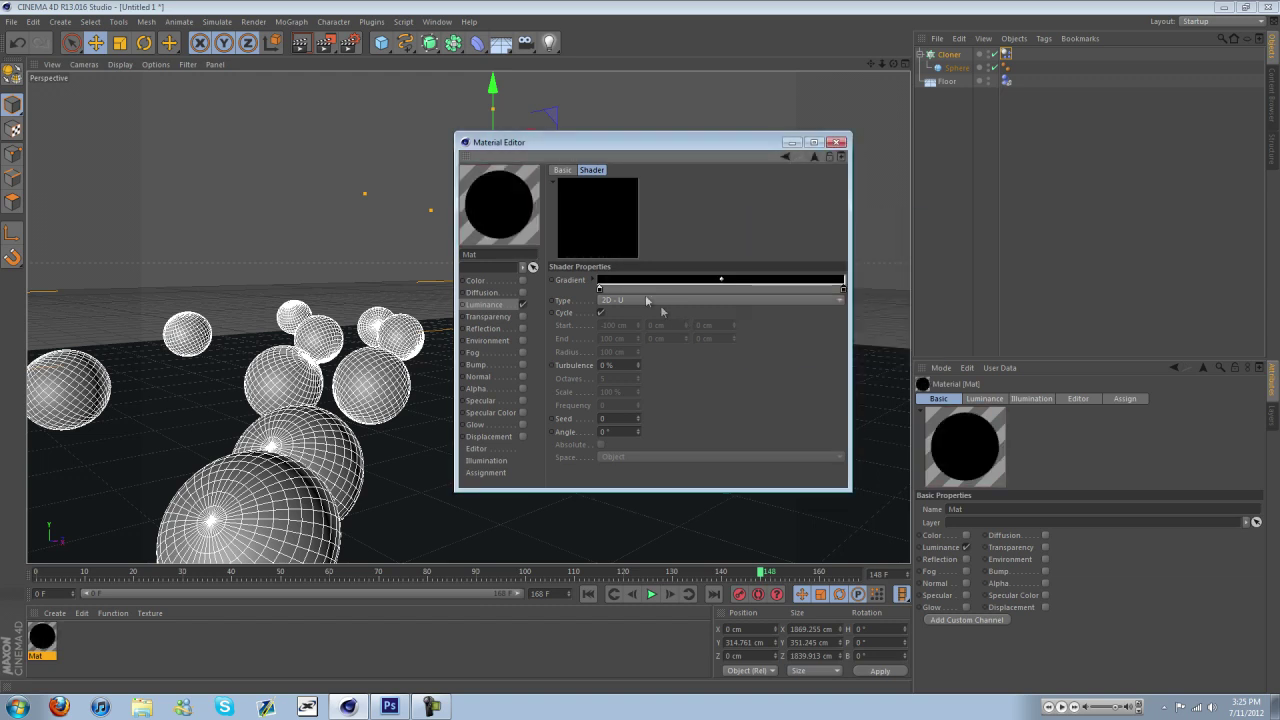
left_click(660, 290)
left_click(764, 290)
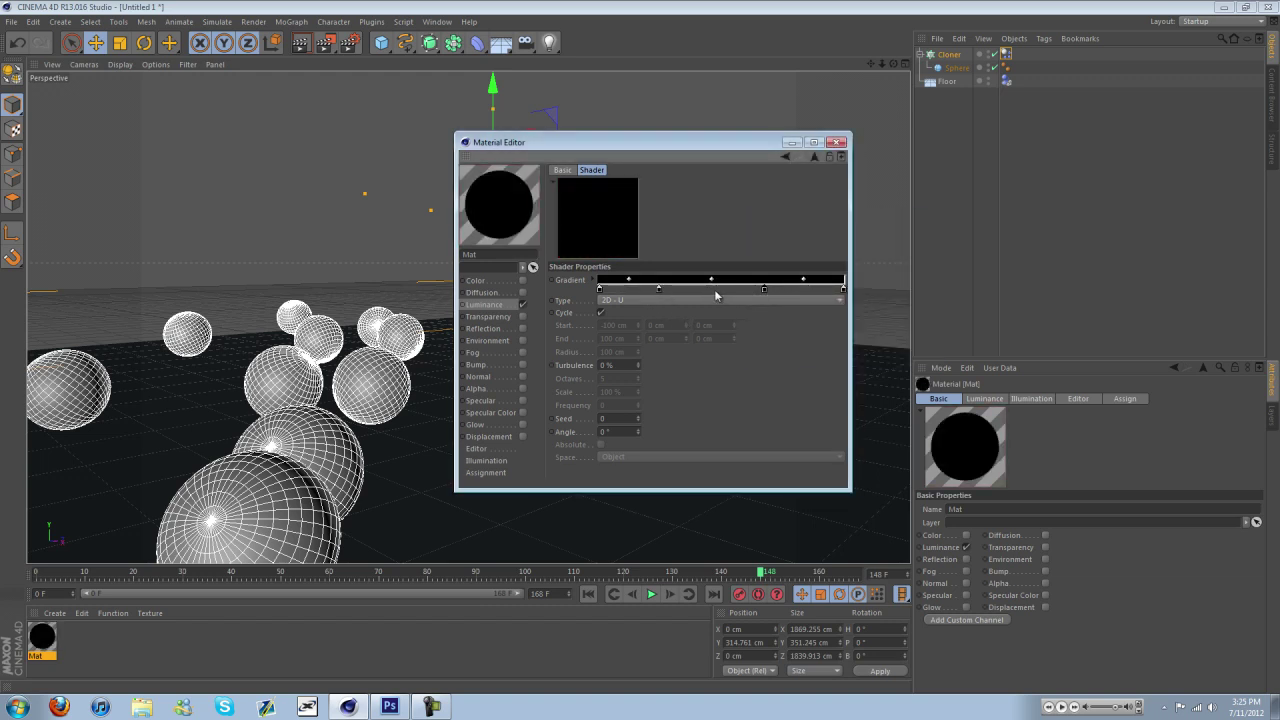
- Colour the new knots white and black, adding more knots to form stripes
double_click(659, 289)
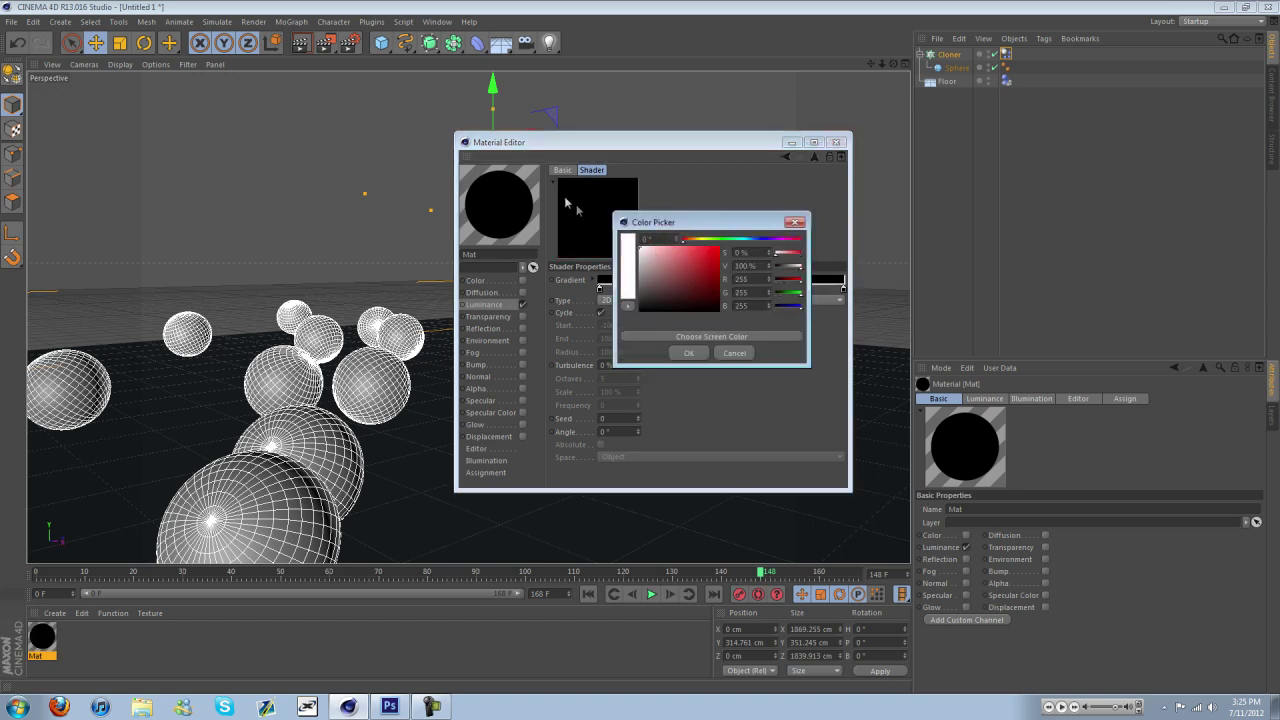
left_click(687, 353)
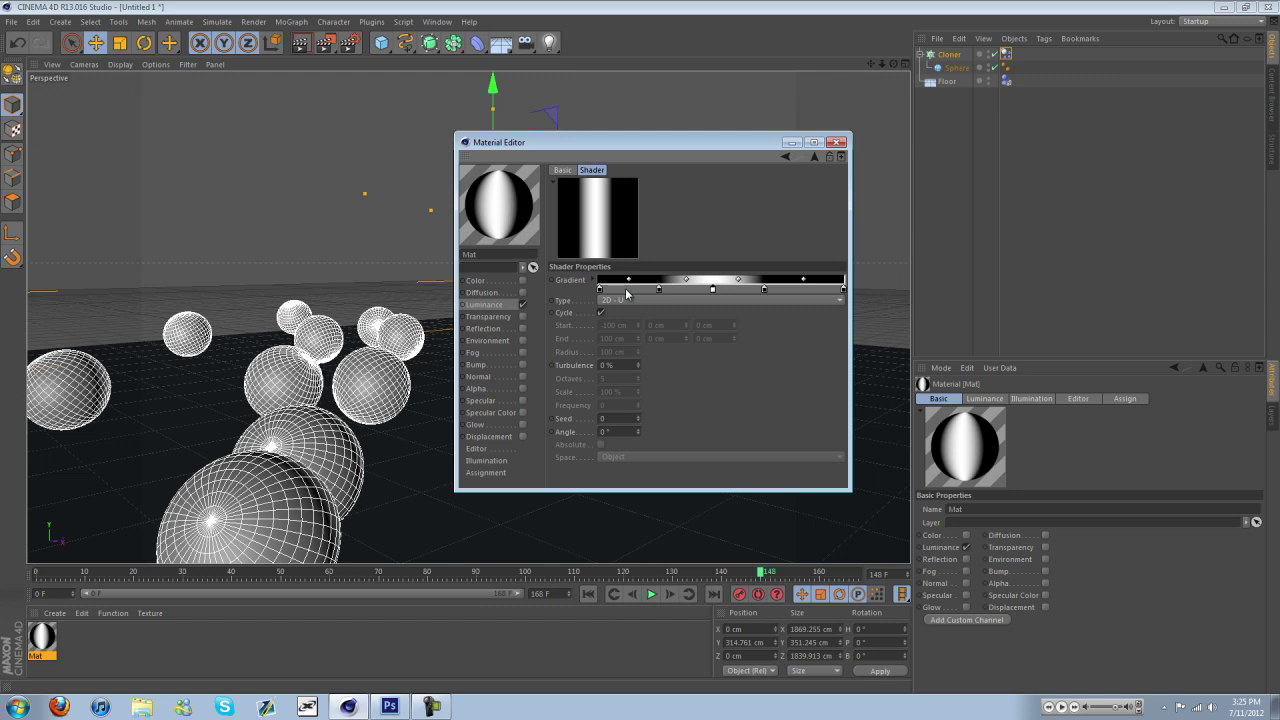
double_click(626, 289)
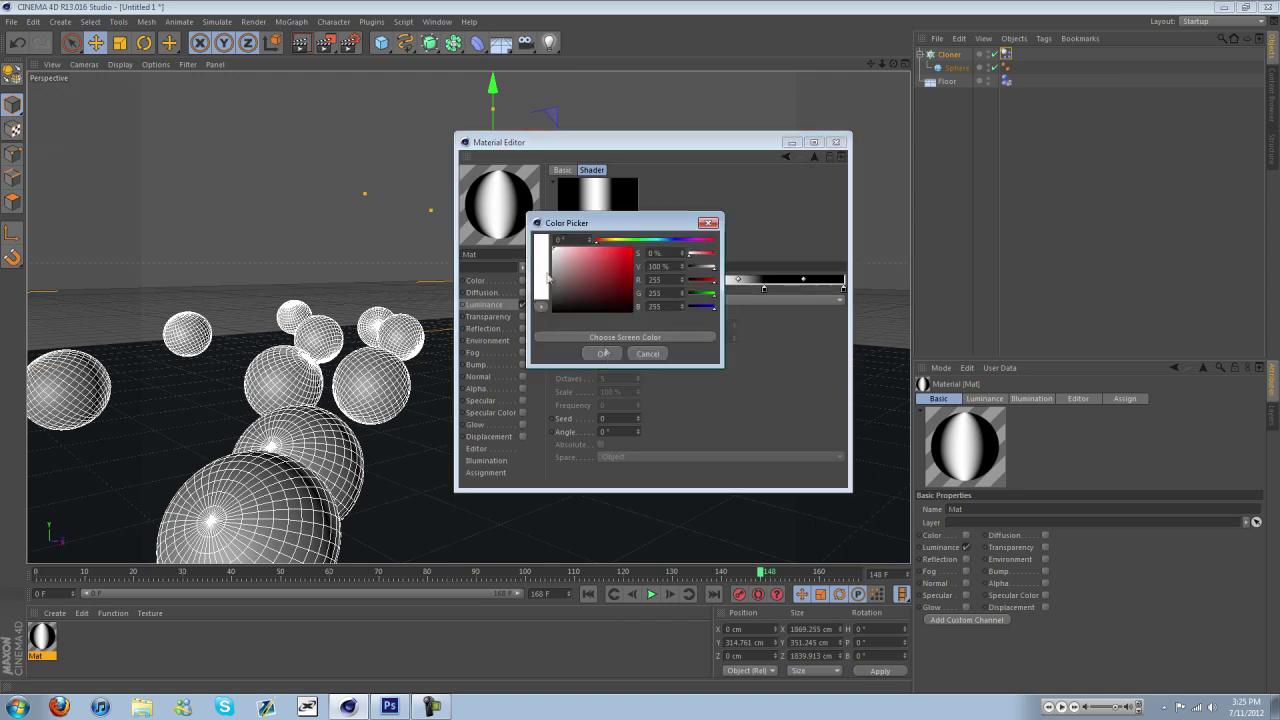
left_click(606, 352)
left_click(804, 289)
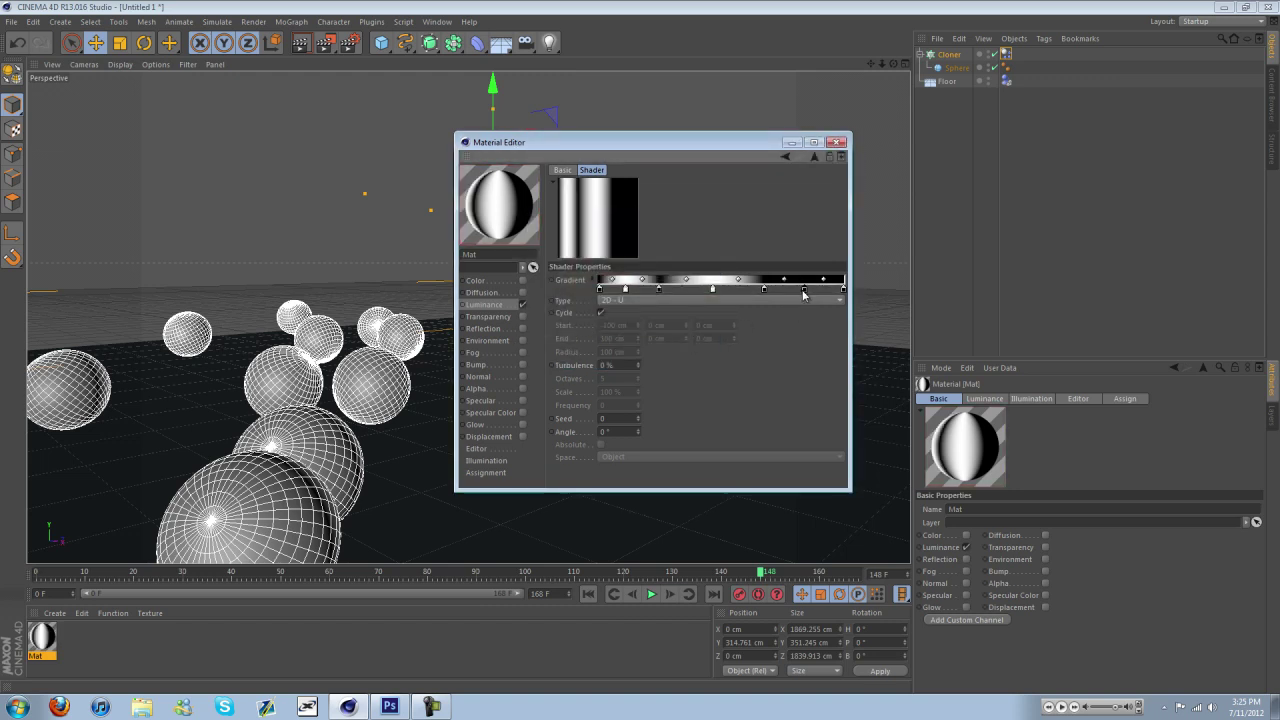
double_click(804, 289)
left_click(780, 352)
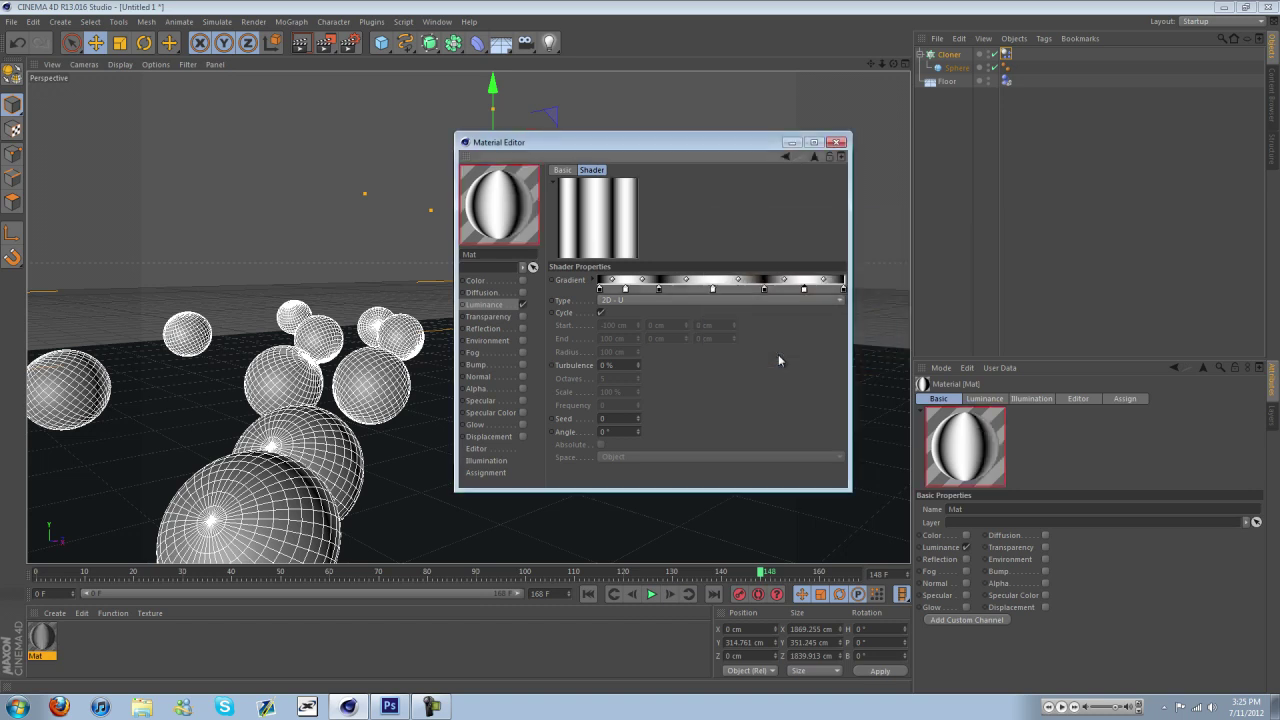
- Remove and reposition gradient knots to balance the black and white band widths
right_click(712, 291)
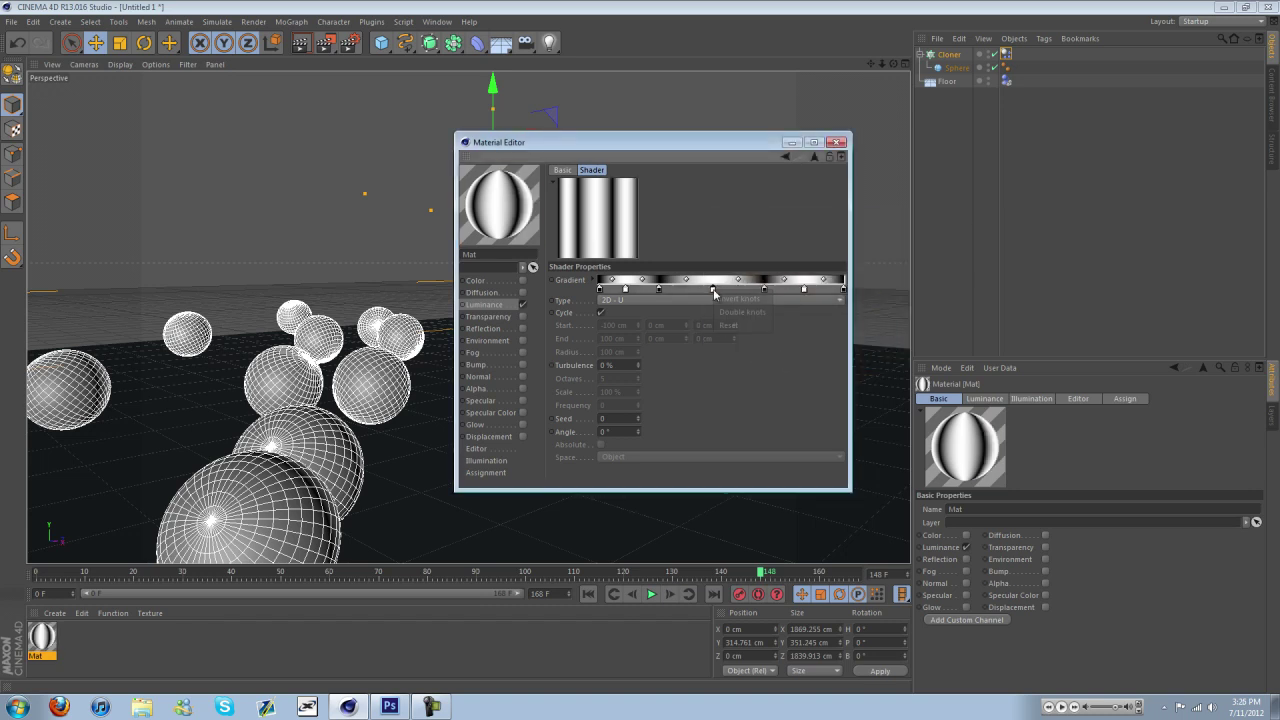
key("Escape")
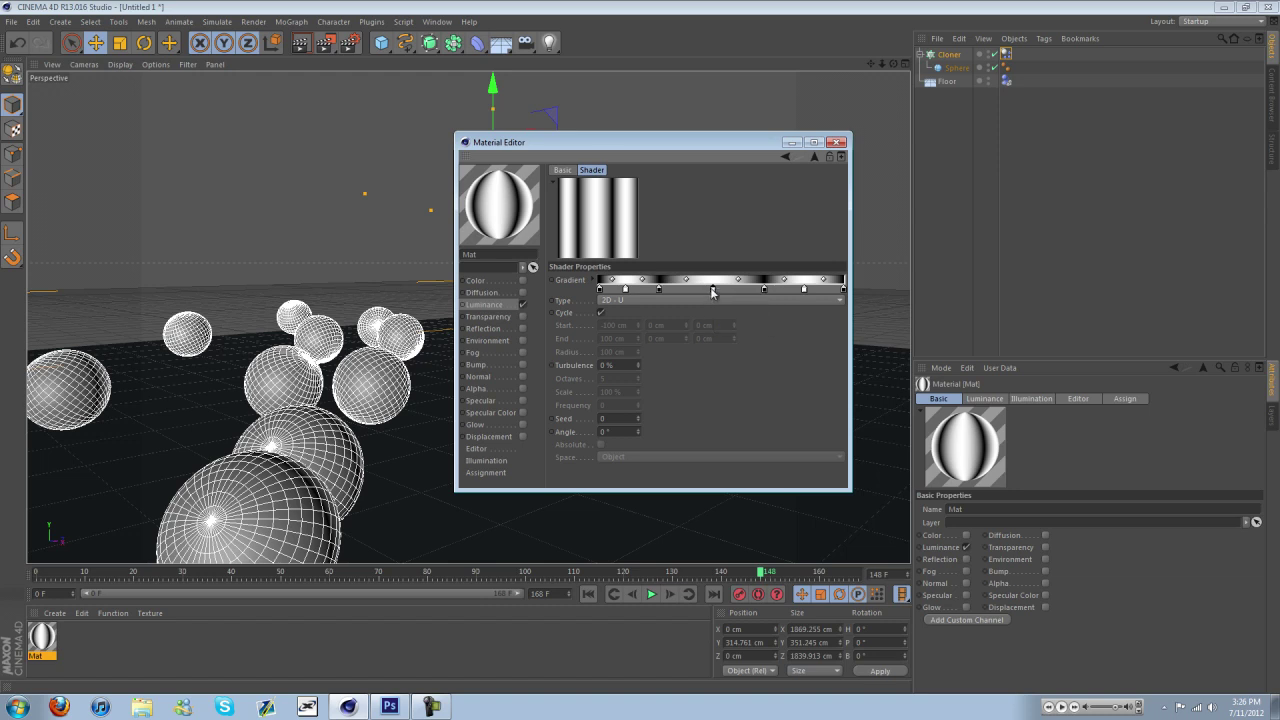
left_click_drag(713, 290, 690, 305)
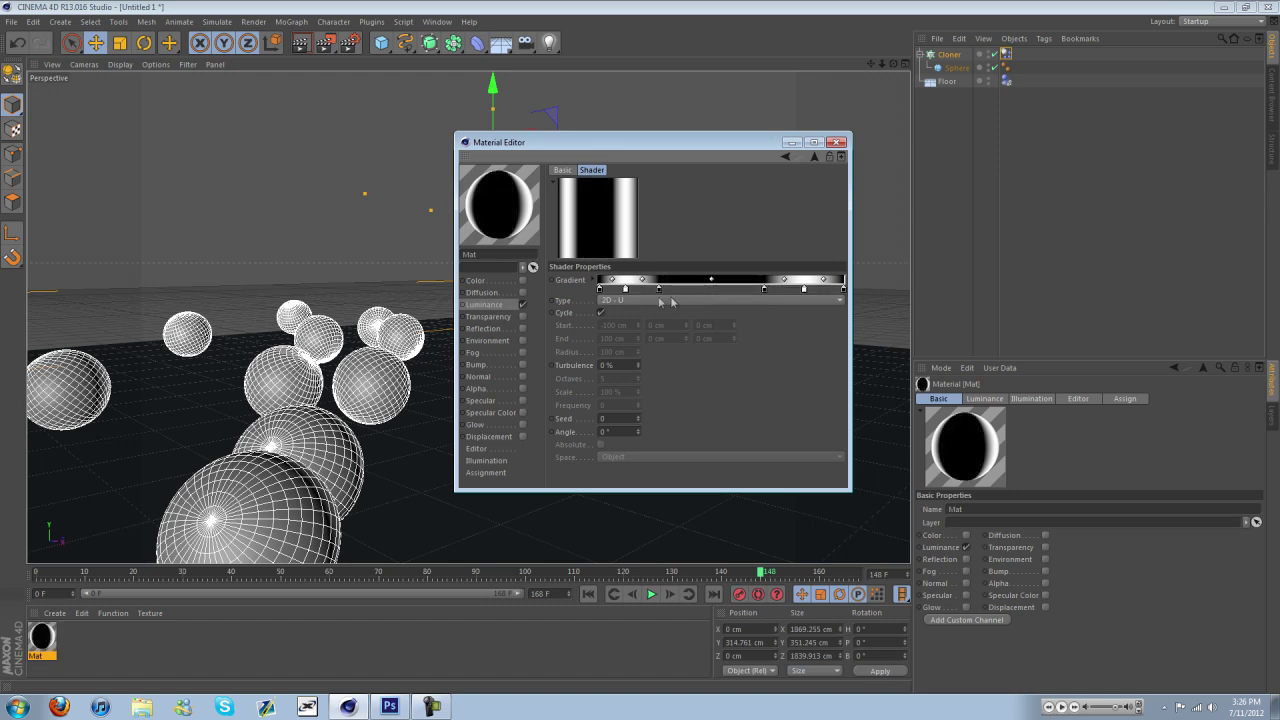
left_click_drag(665, 292, 750, 291)
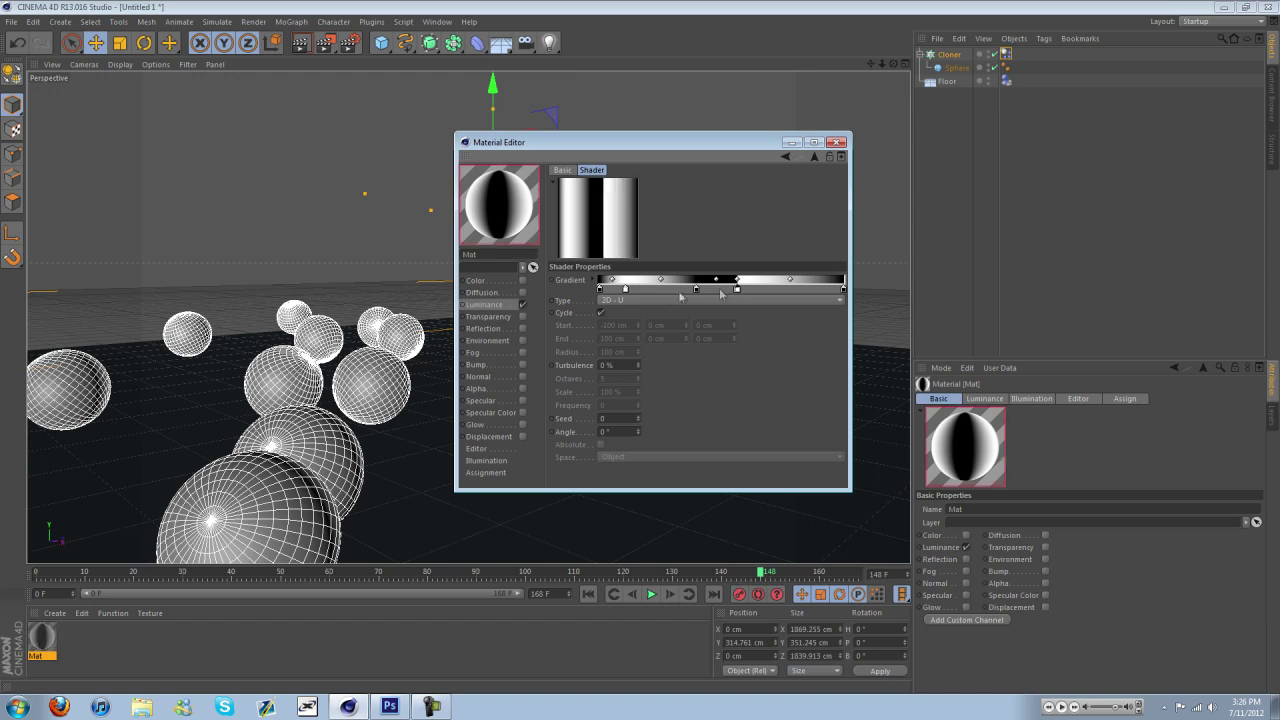
left_click_drag(626, 291, 697, 292)
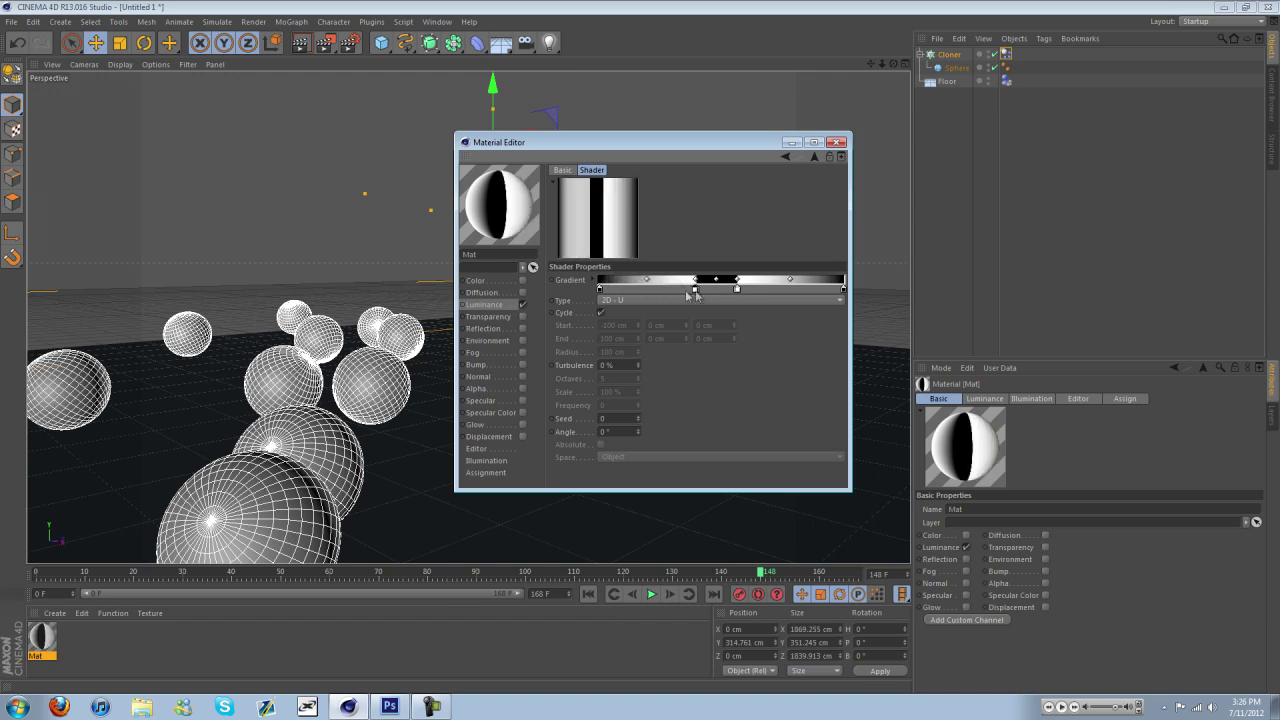
left_click_drag(599, 291, 655, 291)
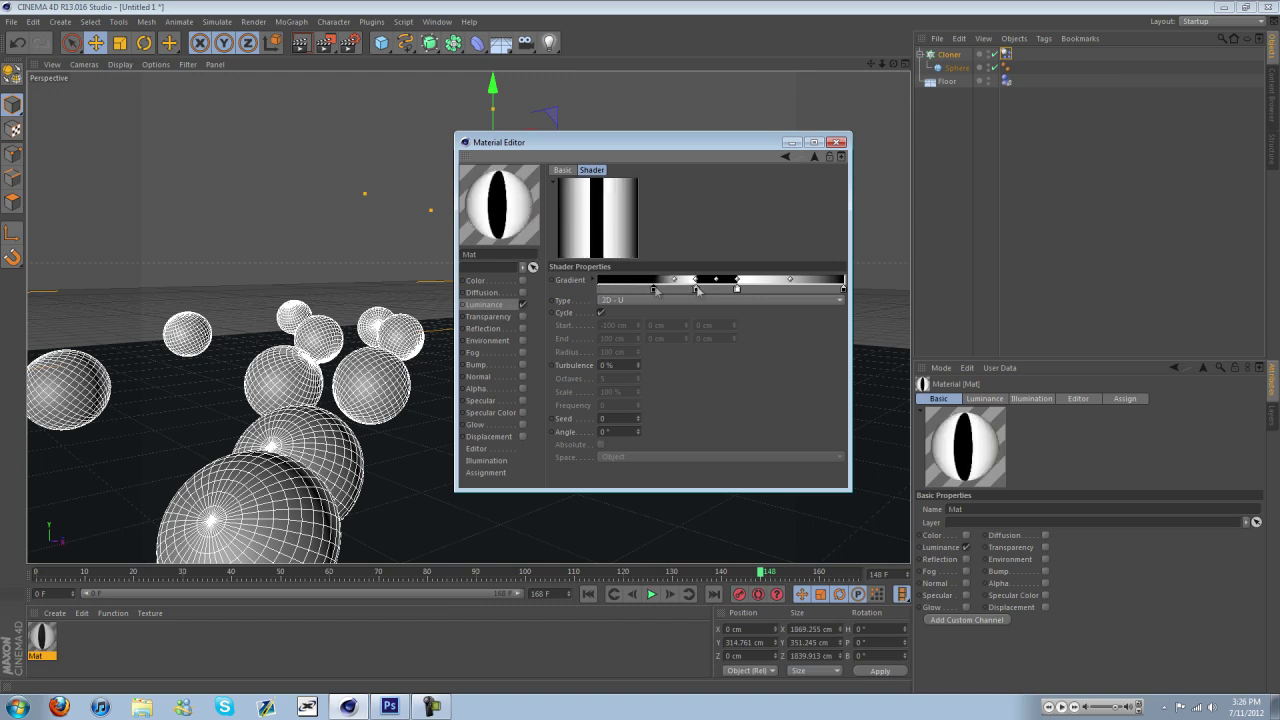
left_click_drag(843, 291, 779, 291)
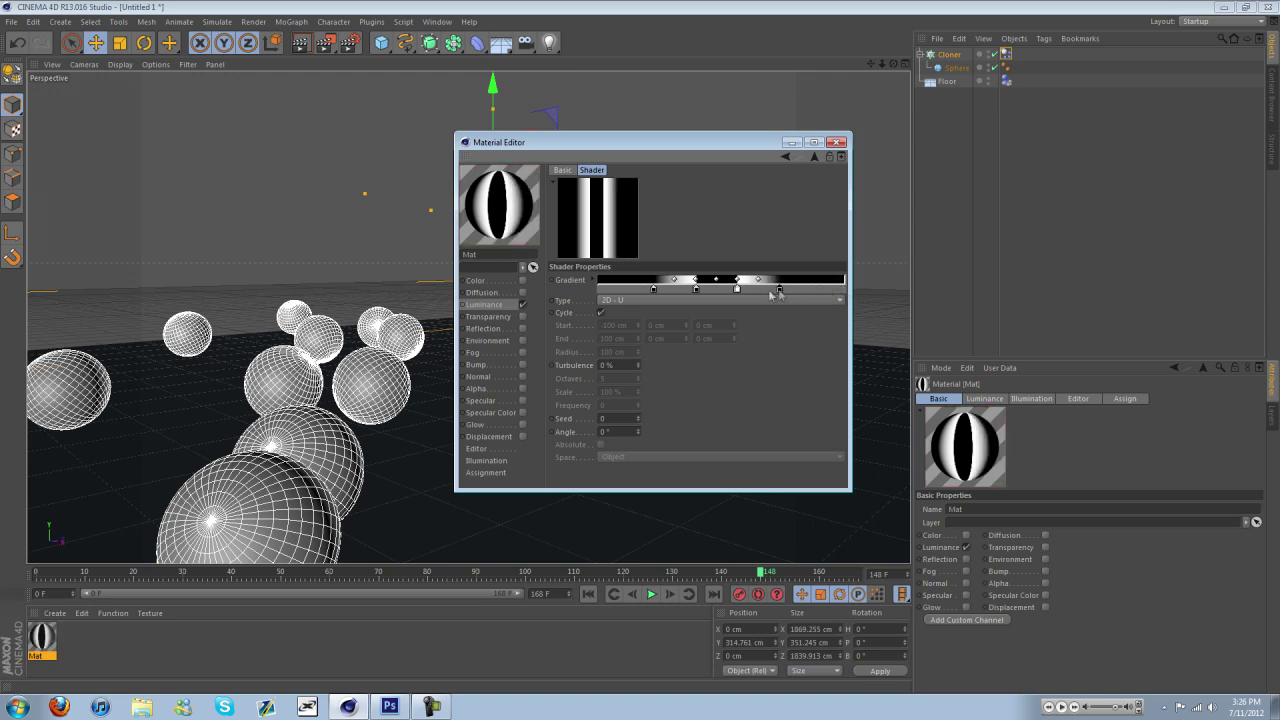
left_click(626, 301)
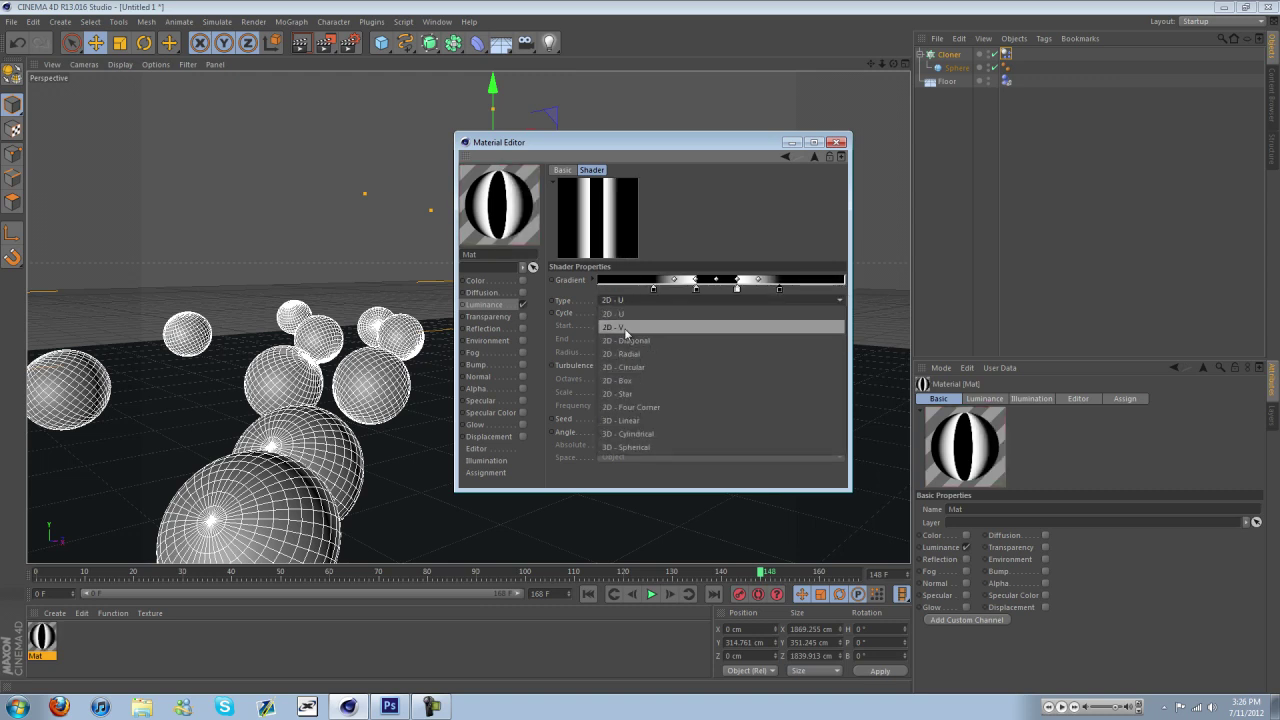
- Apply Mat to the Cloner and switch its gradient type to 3D - Linear
left_click(620, 300)
left_click_drag(507, 185, 958, 56)
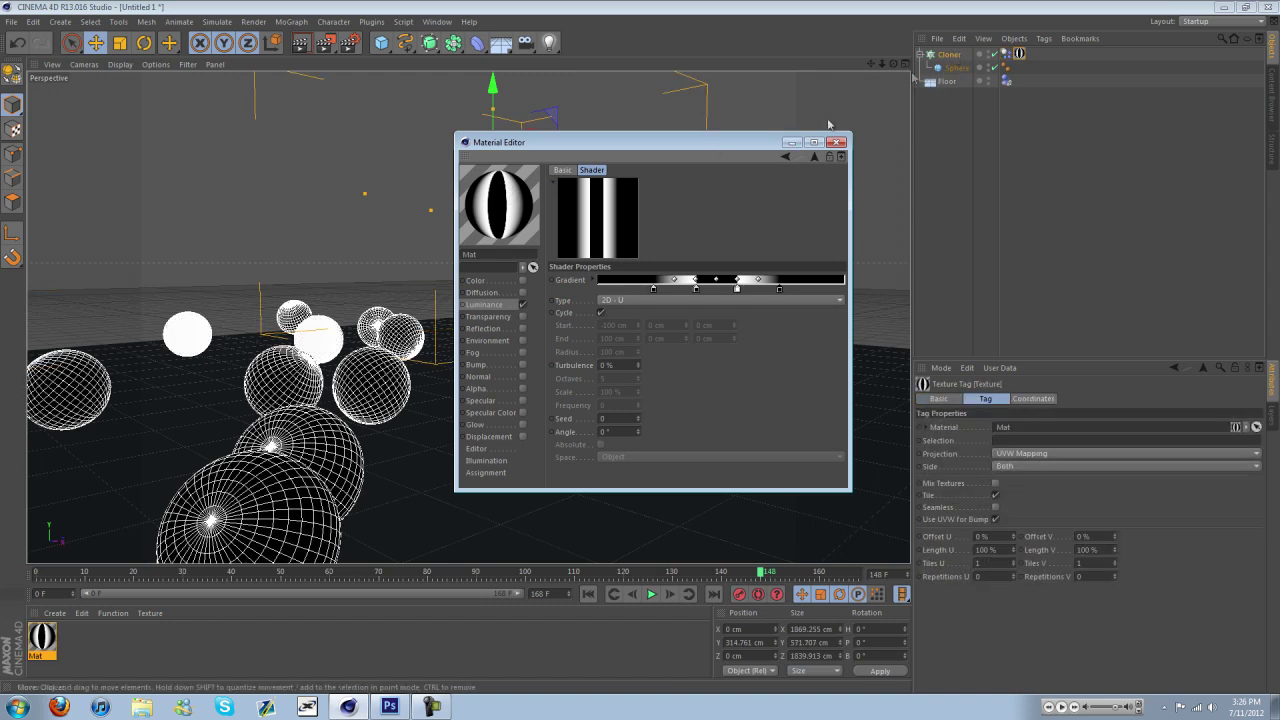
left_click(608, 299)
left_click(627, 310)
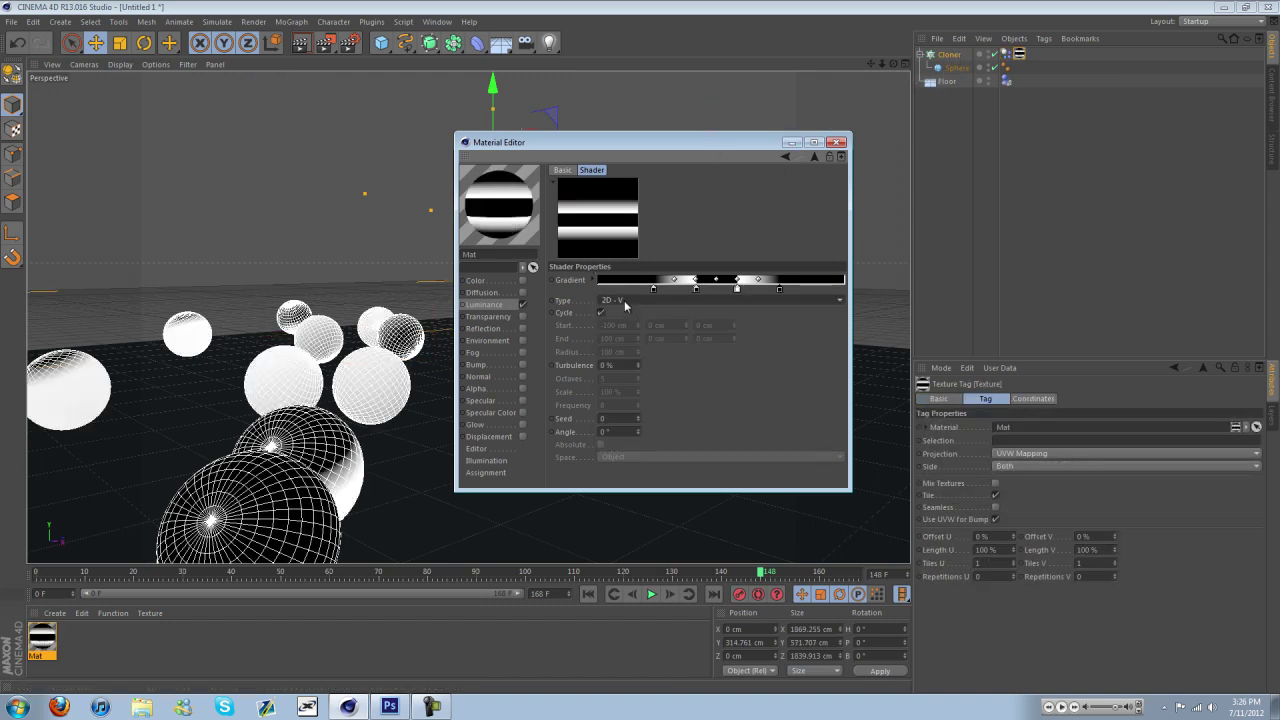
scroll(625, 306, "down", 1)
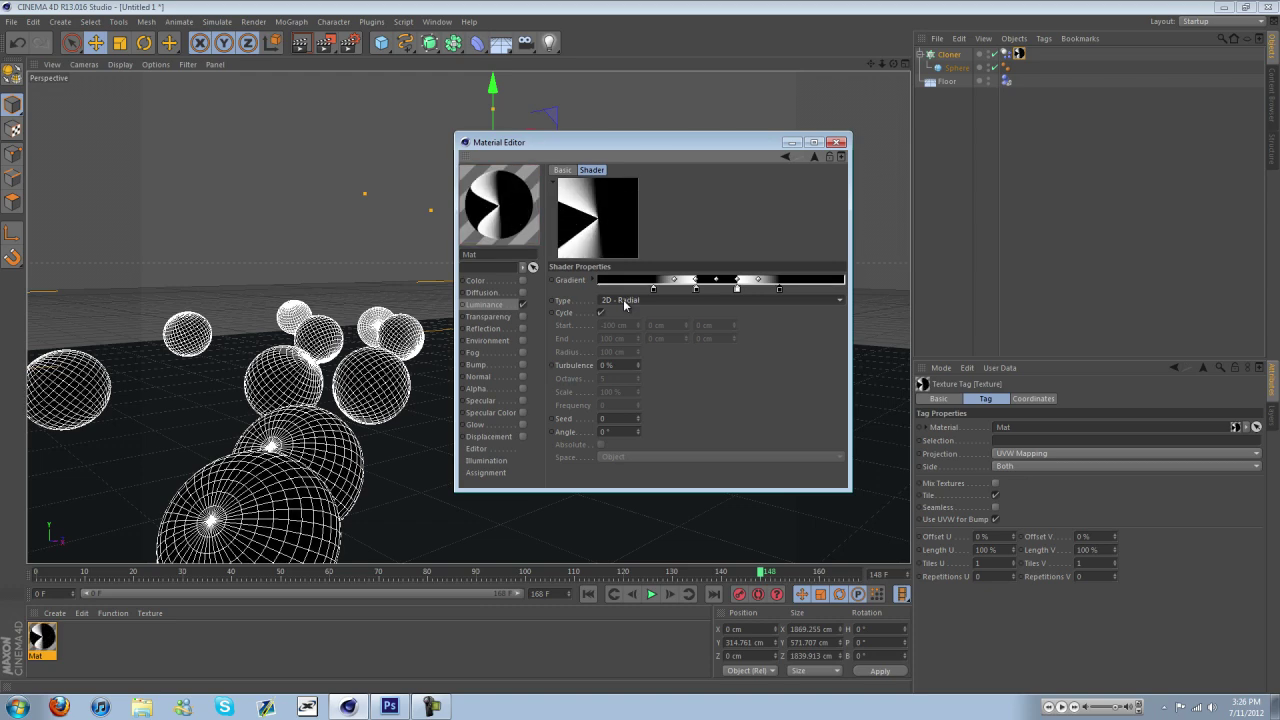
scroll(625, 306, "down", 2)
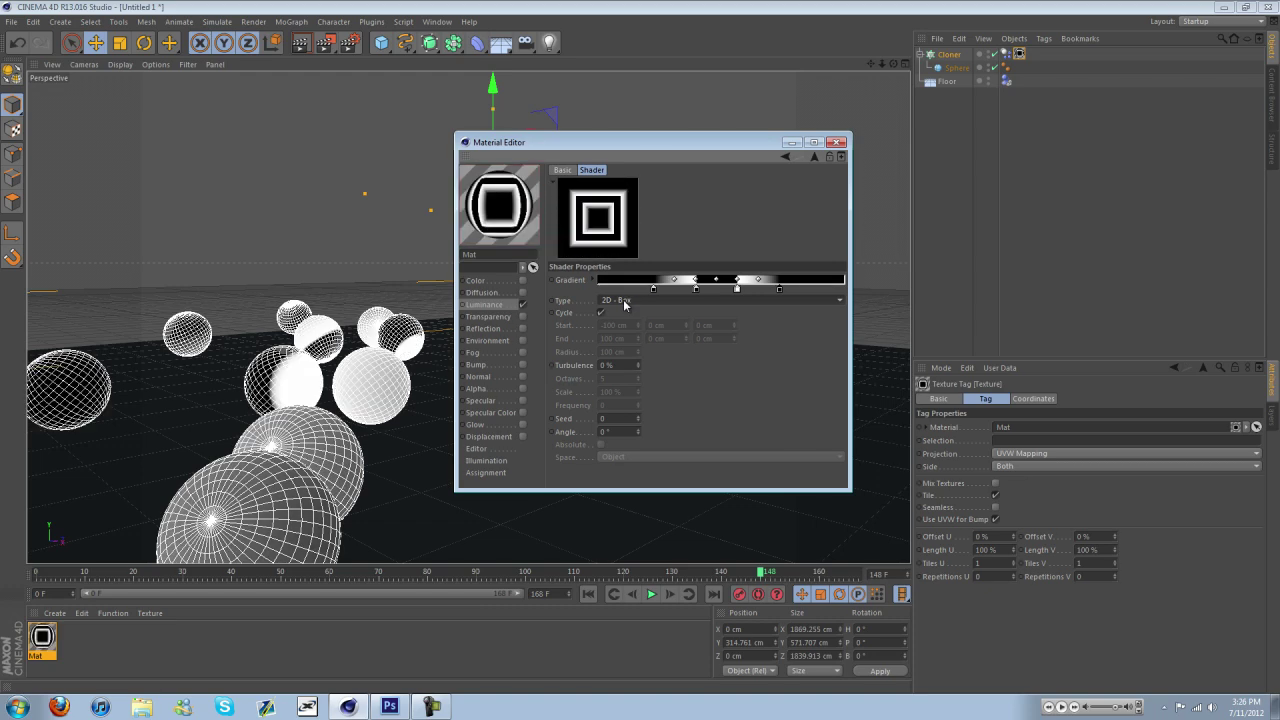
scroll(625, 306, "down", 4)
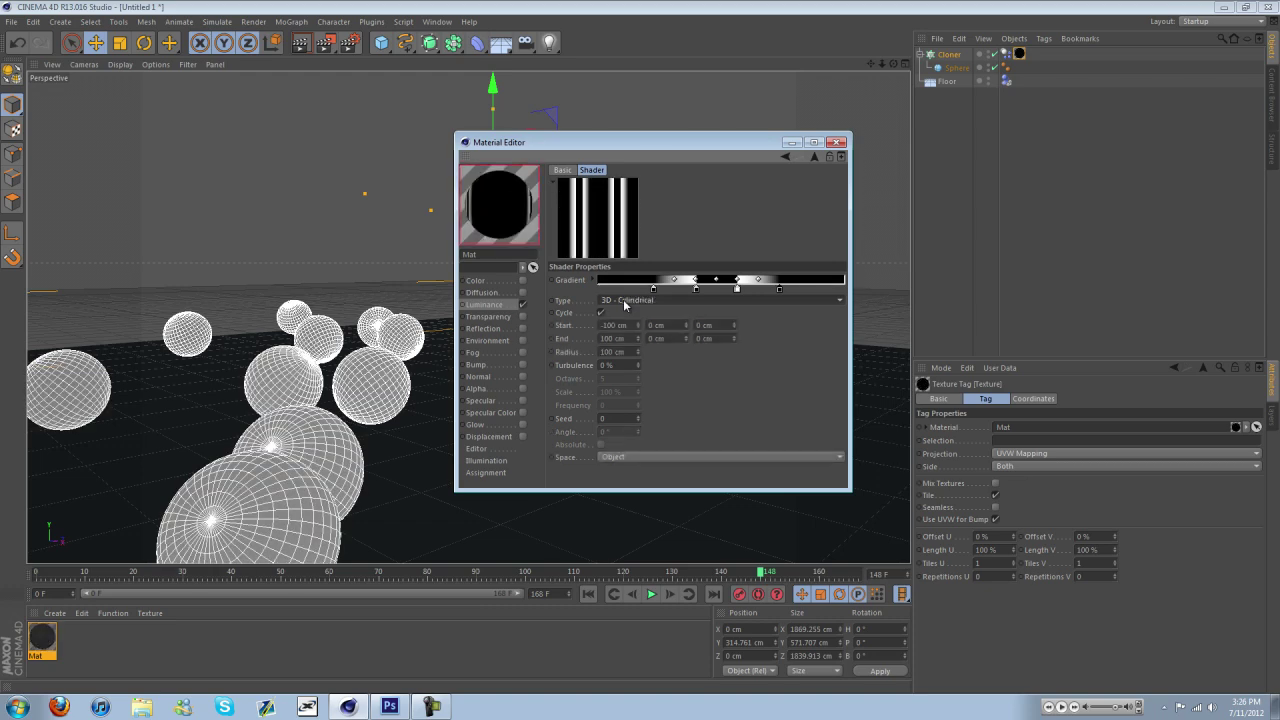
scroll(625, 306, "down", 1)
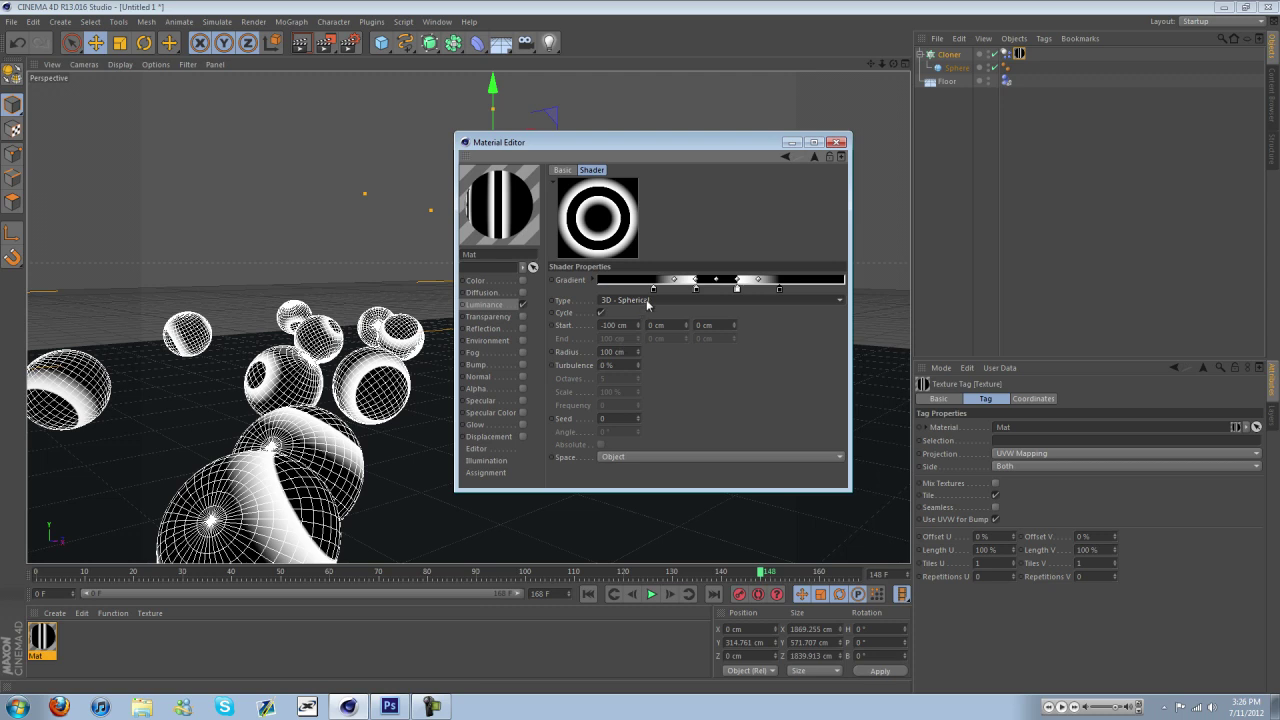
scroll(647, 305, "up", 1)
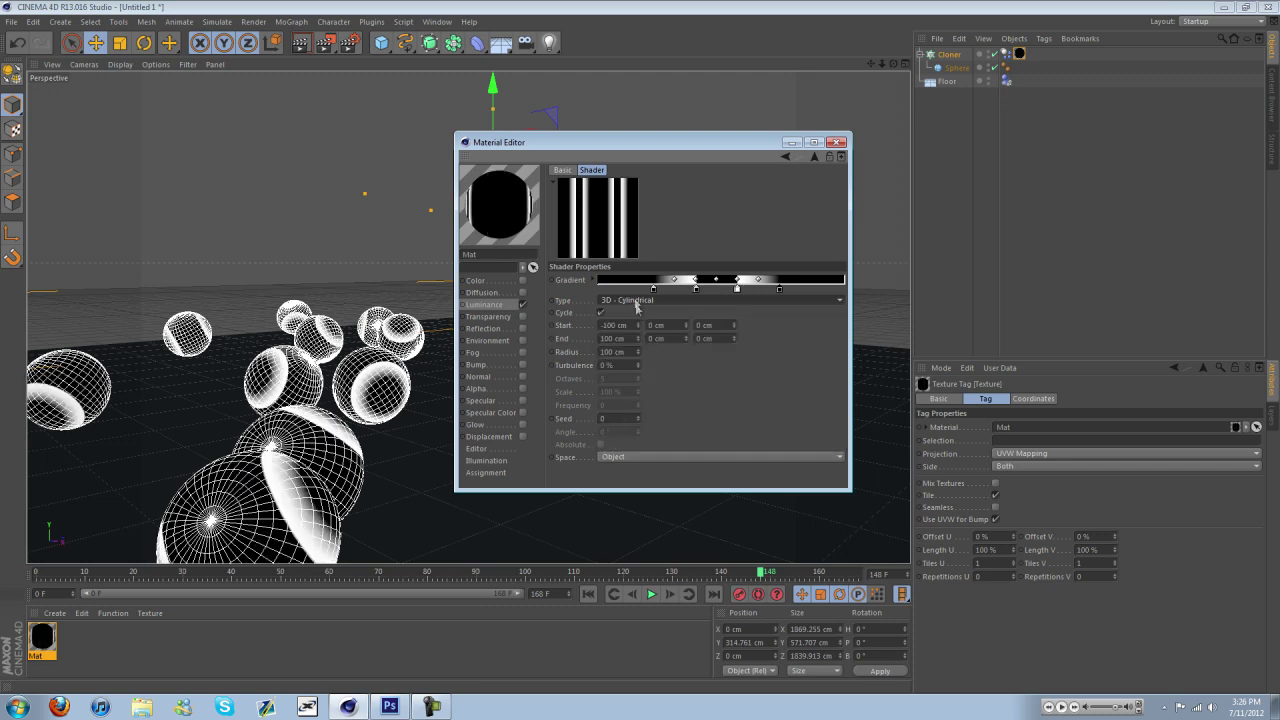
scroll(636, 304, "up", 1)
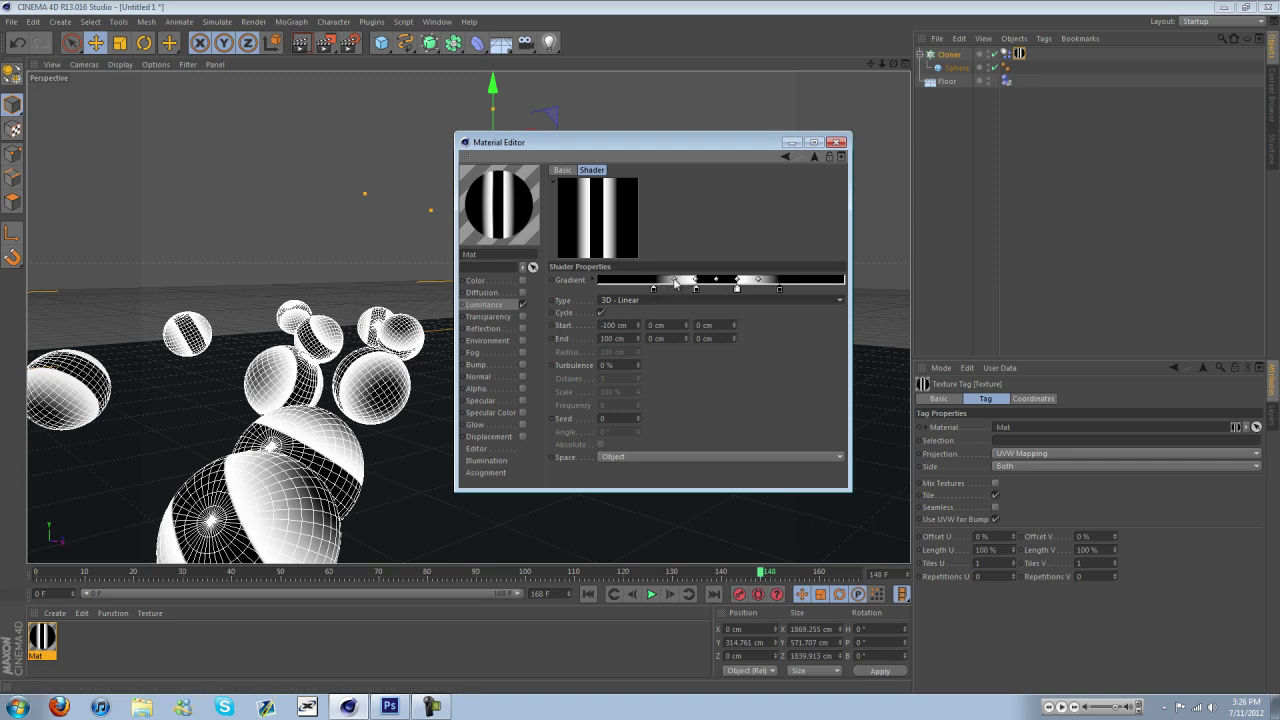
- Move the gradient's white knots and midpoints closer together for thinner white stripes
left_click_drag(674, 279, 655, 281)
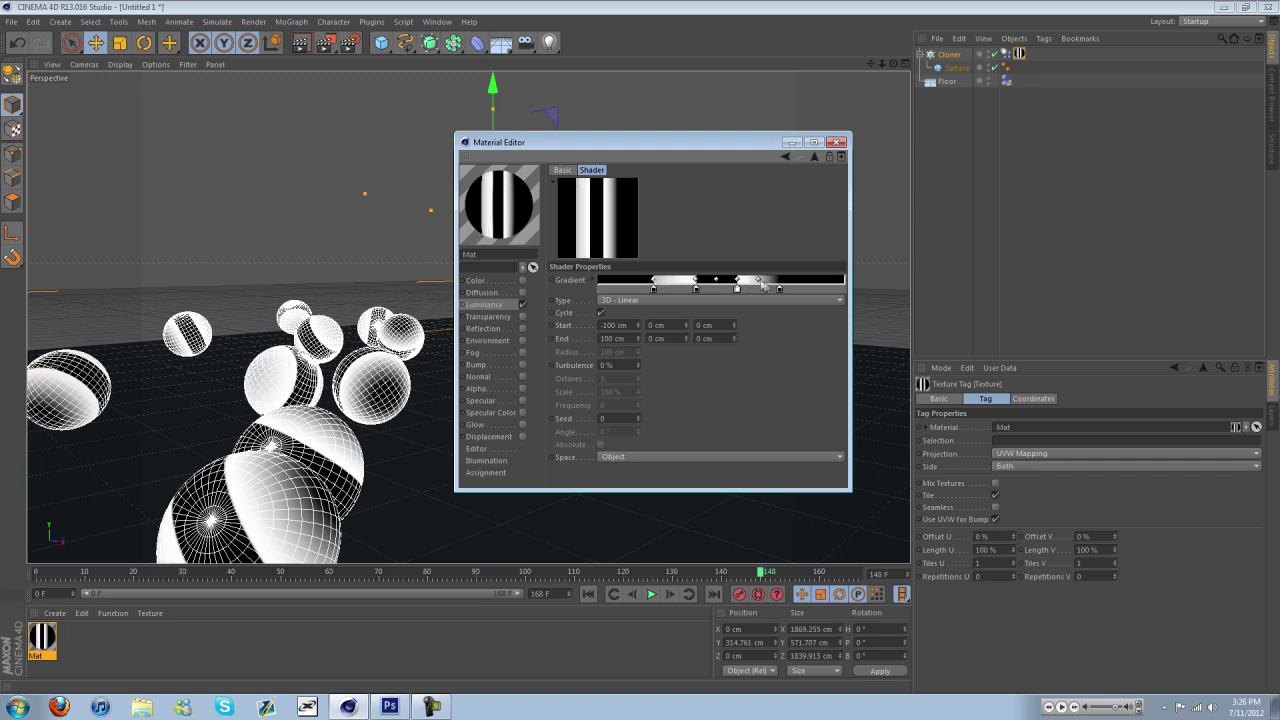
left_click_drag(765, 283, 782, 283)
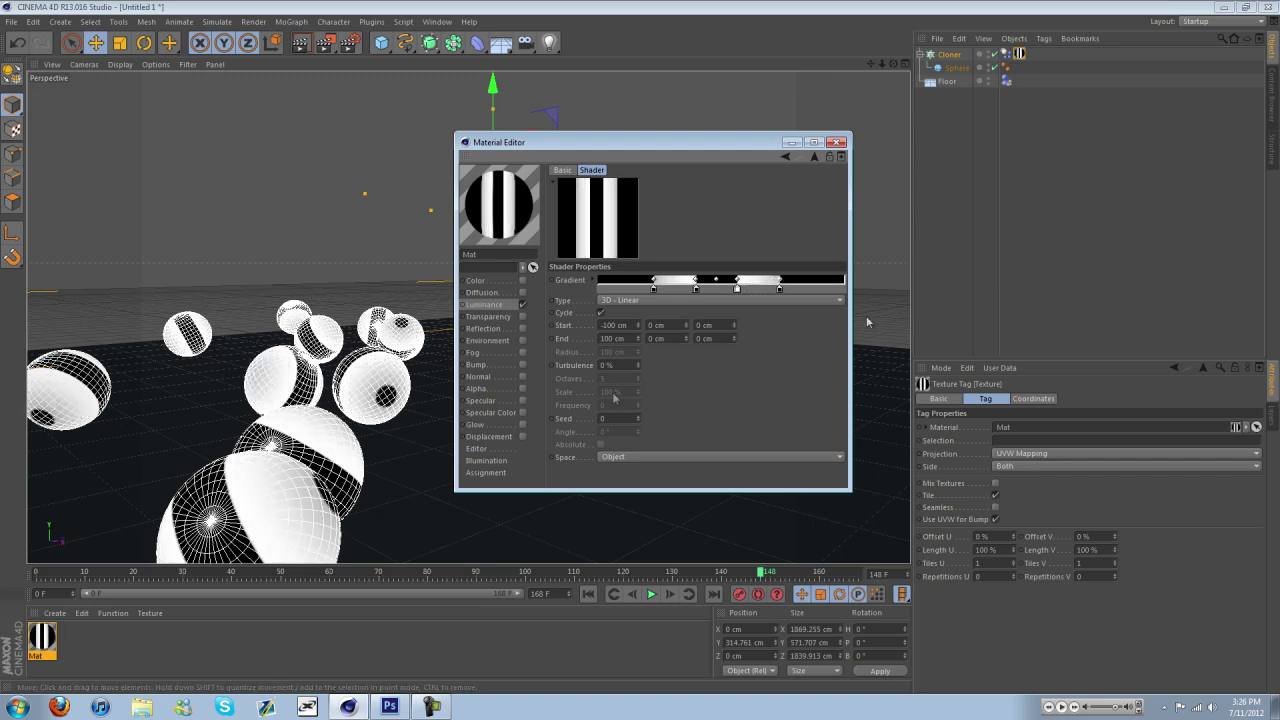
left_click_drag(780, 290, 763, 290)
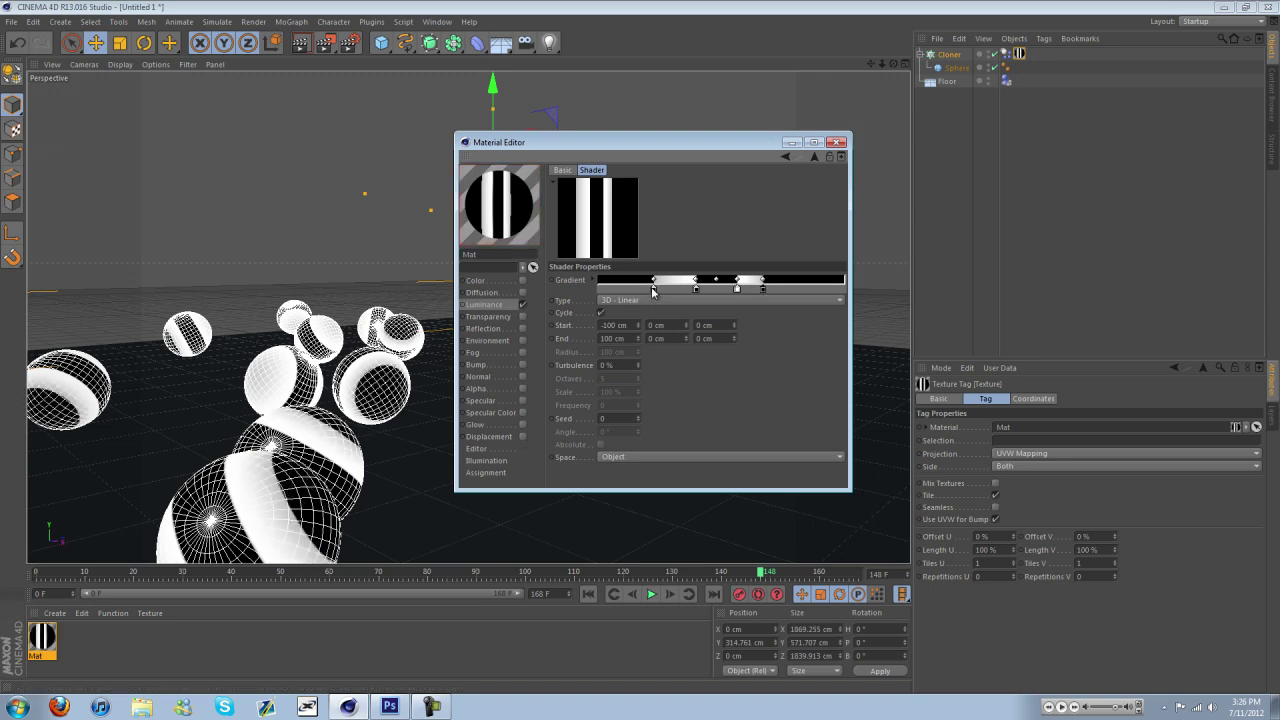
left_click_drag(652, 290, 675, 291)
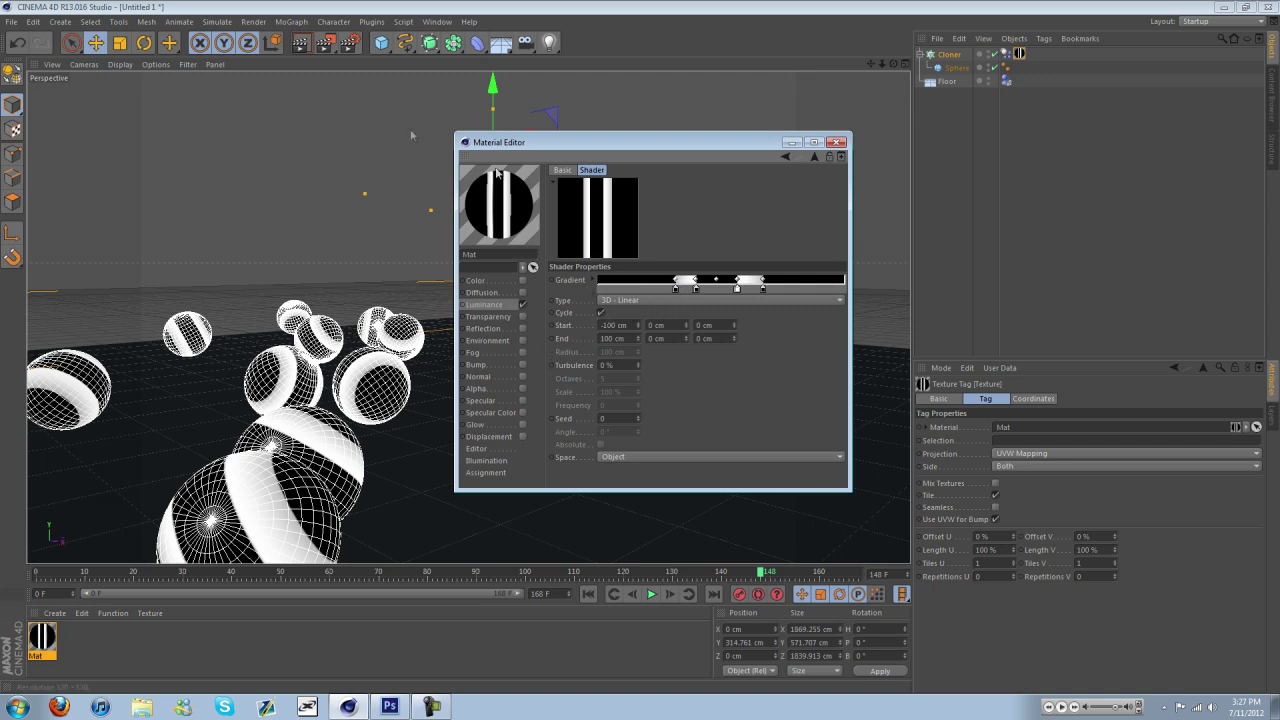
left_click(301, 45)
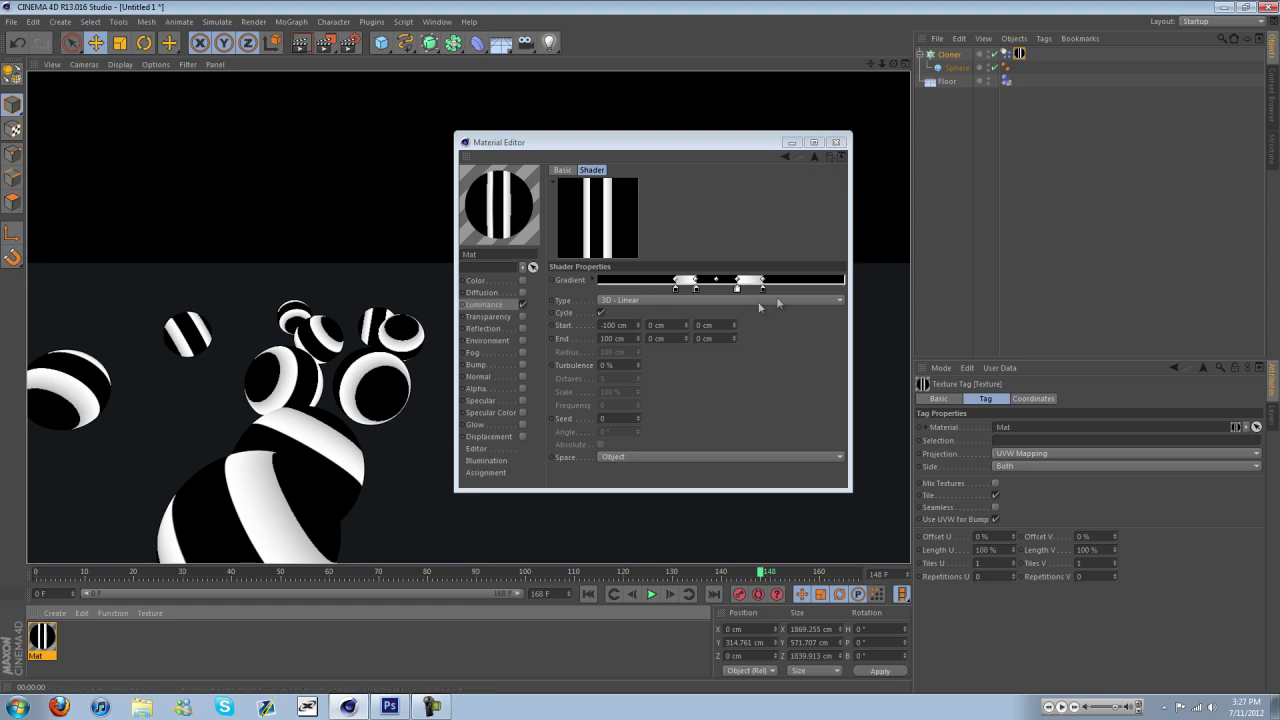
- Close the Material Editor and open the Render Settings
left_click(838, 143)
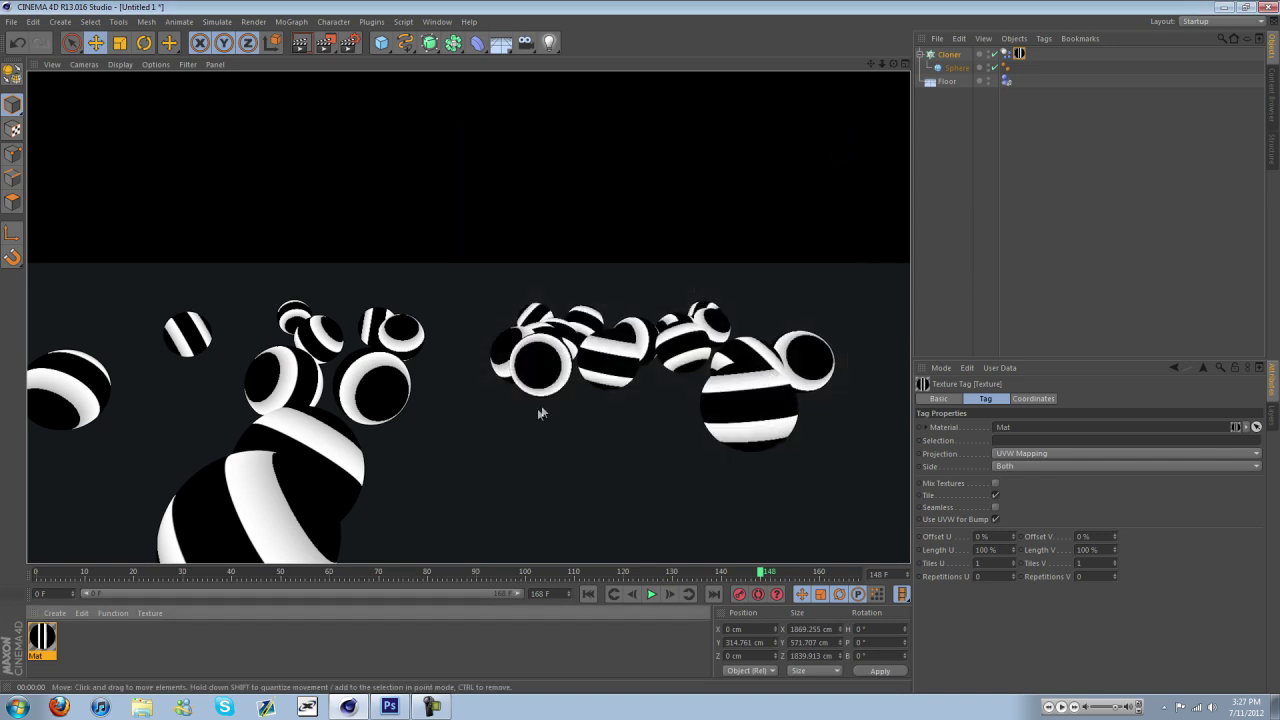
left_click(351, 45)
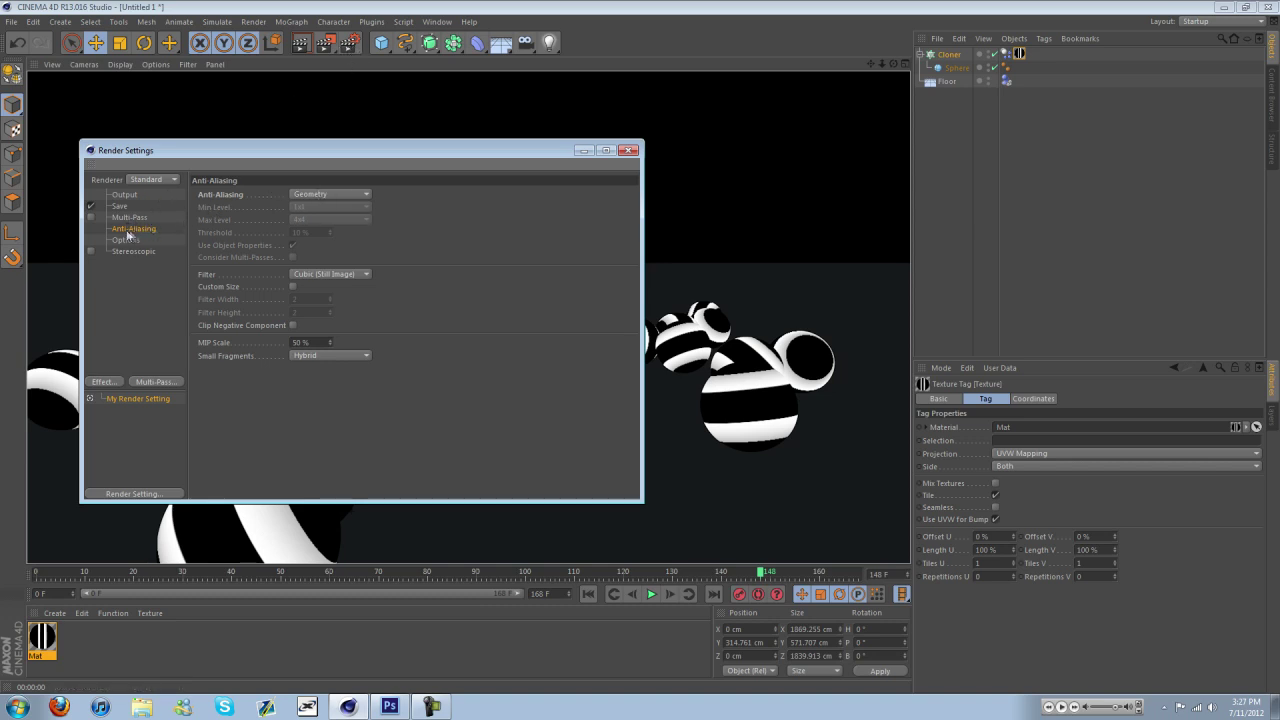
- Set anti-aliasing to Best (1x1 to 4x4) and make a test render of the view
left_click(337, 194)
left_click(307, 234)
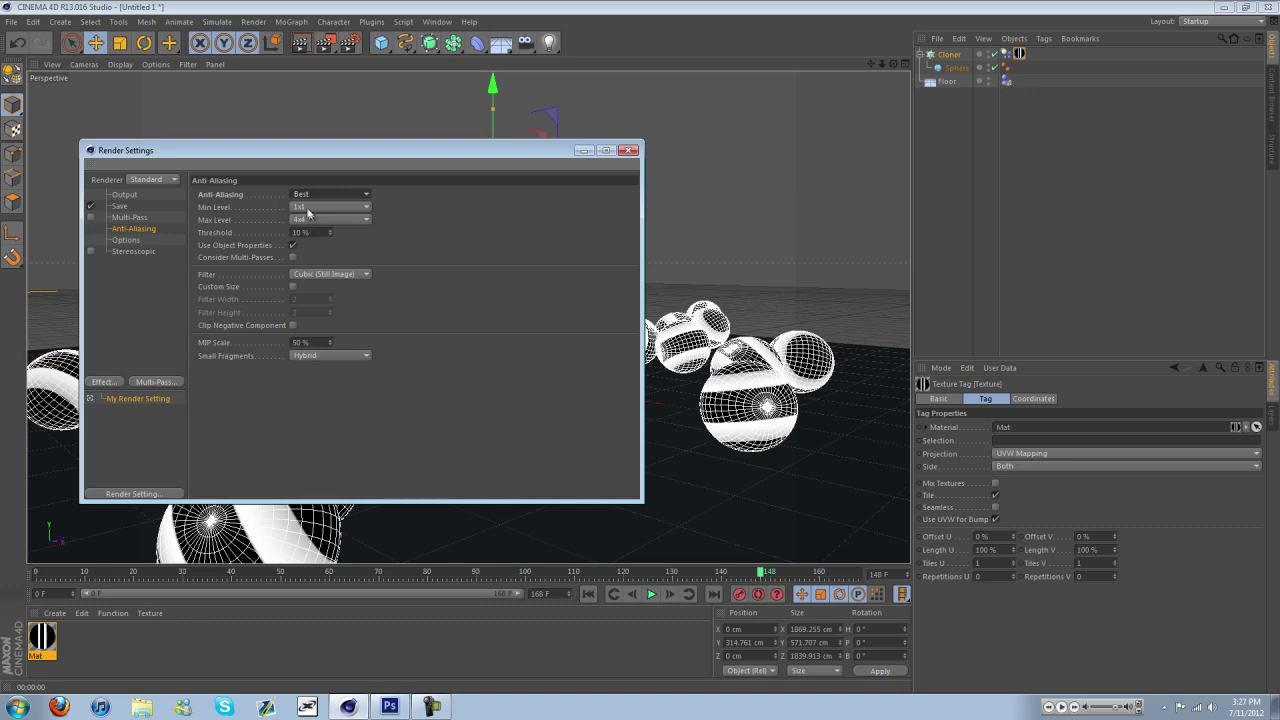
left_click(582, 150)
left_click(300, 46)
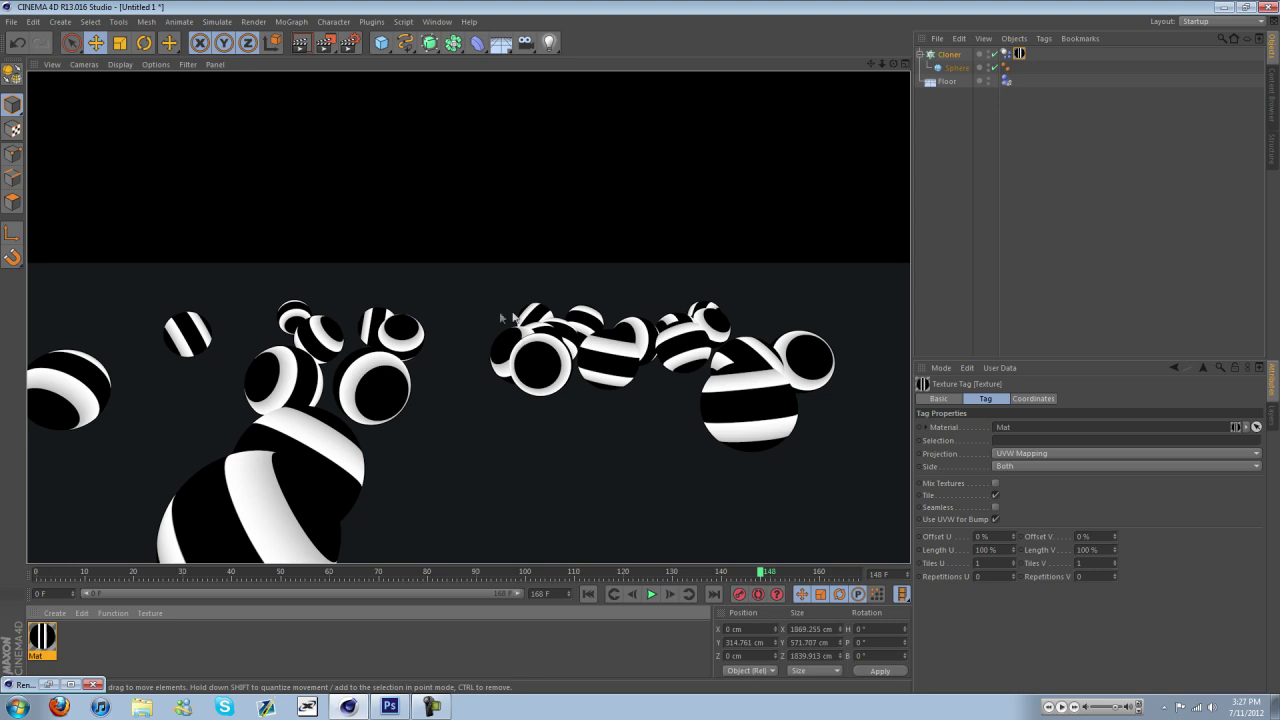
left_click(349, 43)
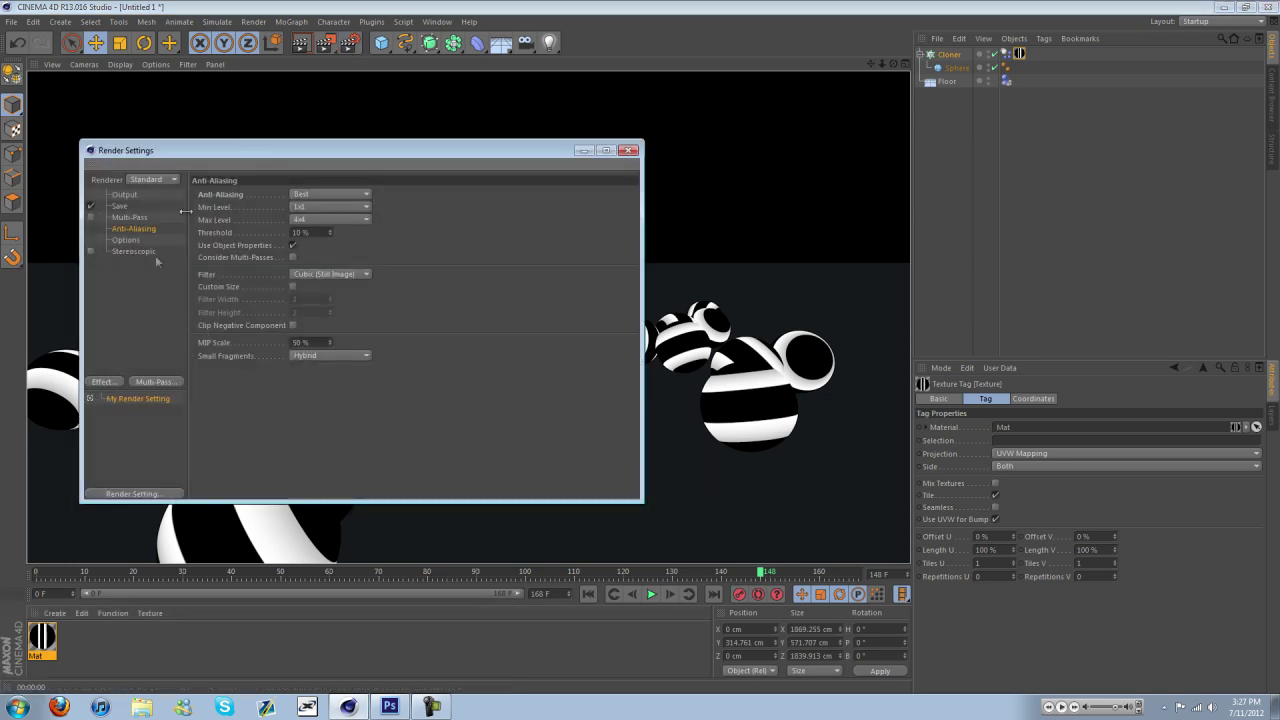
- Add the Global Illumination effect with Stochastic Samples set to Low
left_click(99, 381)
left_click(164, 511)
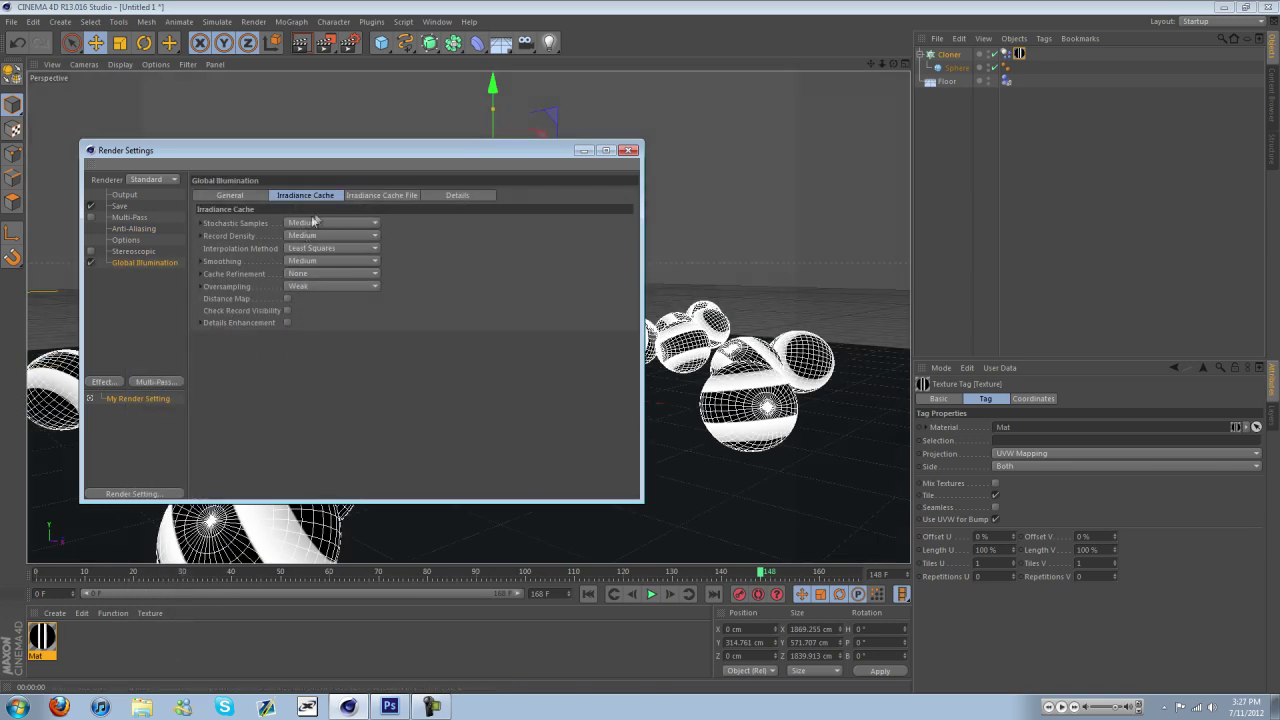
left_click(318, 223)
left_click(303, 221)
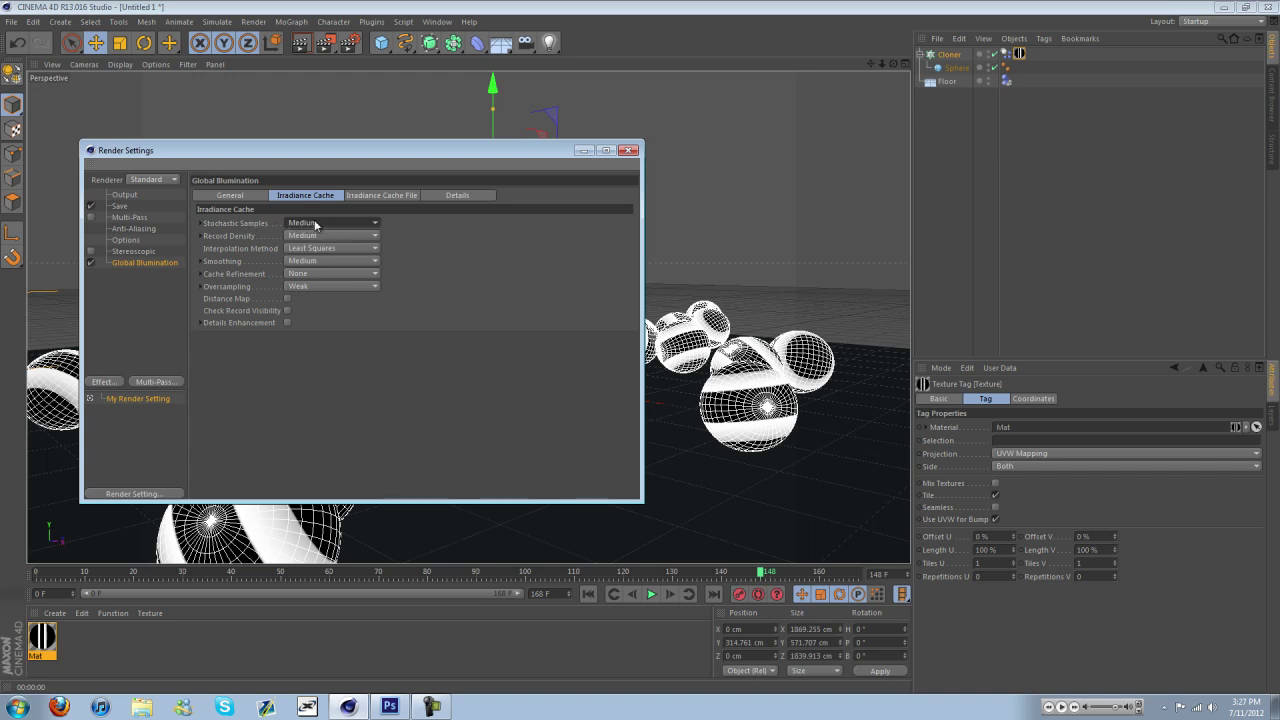
left_click(316, 224)
left_click(310, 249)
- Set Record Density to Preview and render the view with global illumination
left_click(330, 235)
left_click(320, 230)
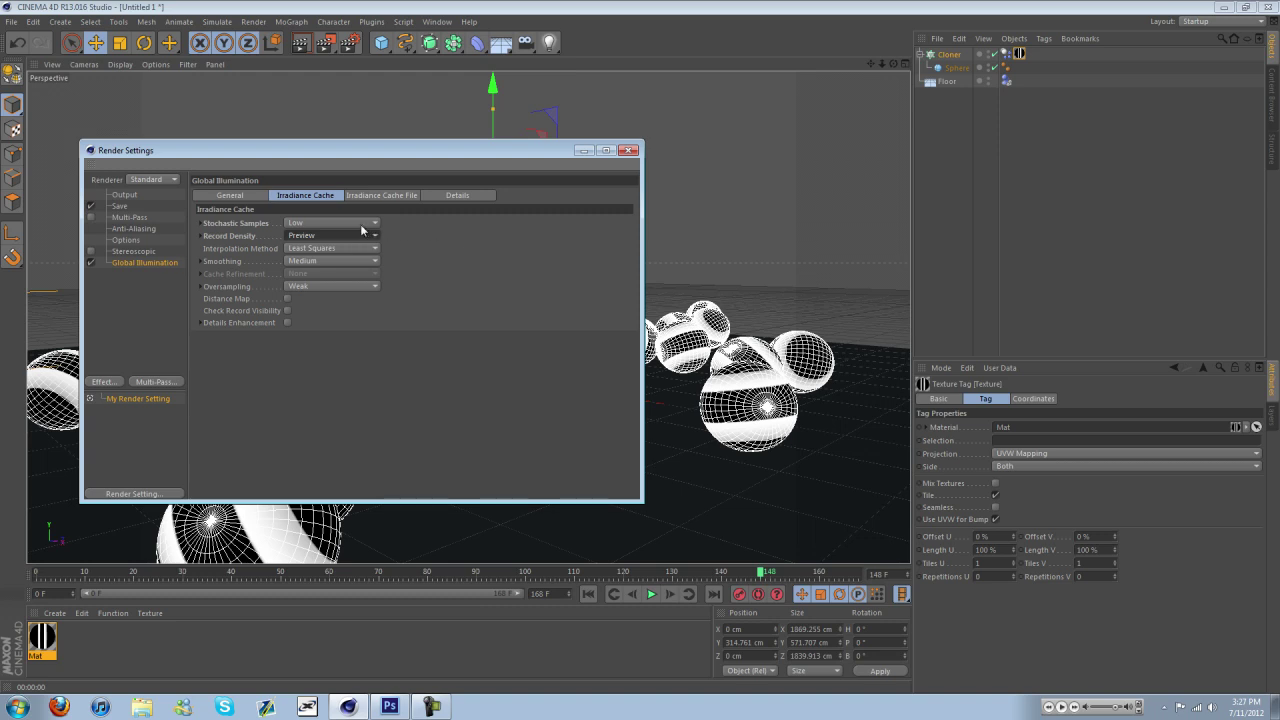
left_click(353, 231)
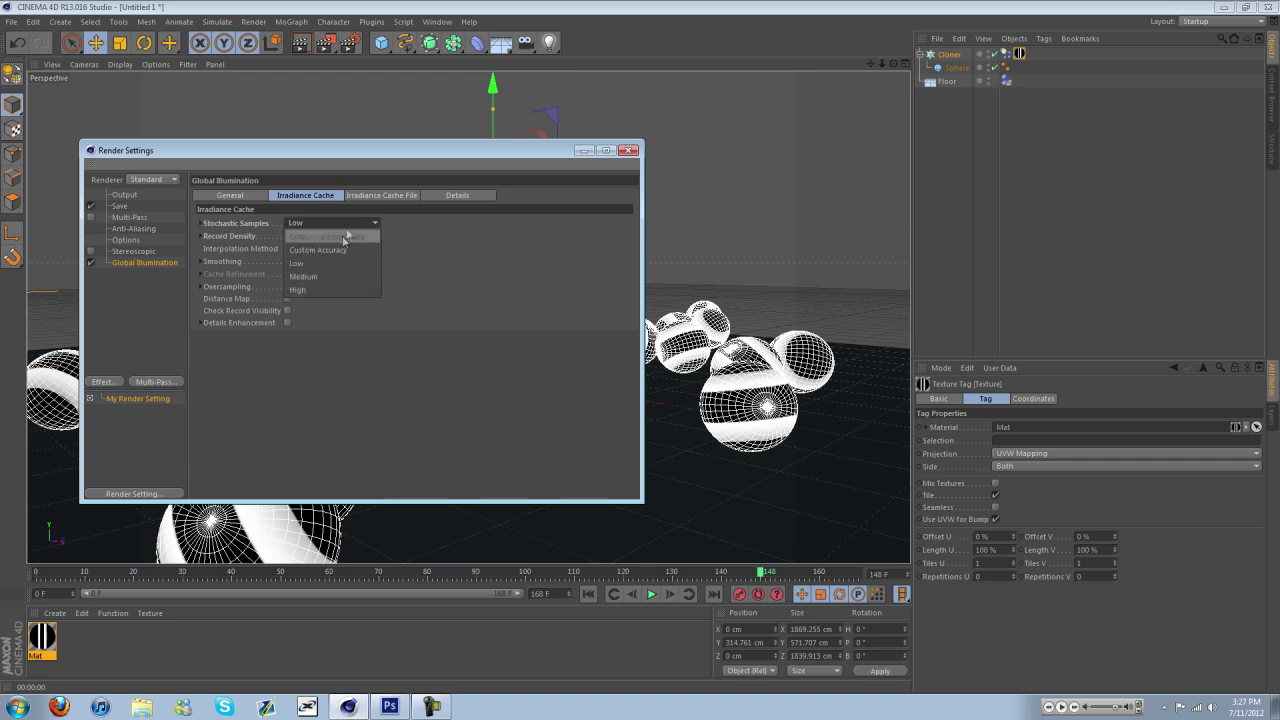
left_click(298, 238)
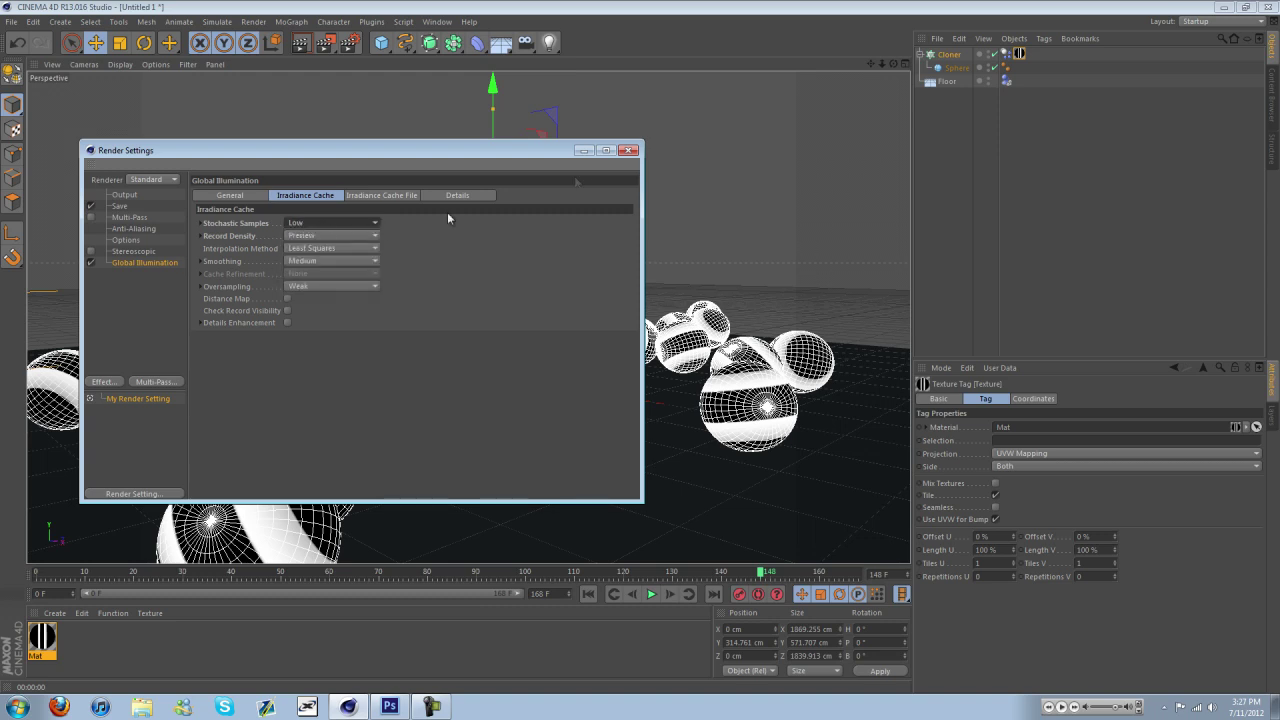
left_click(629, 151)
left_click(300, 42)
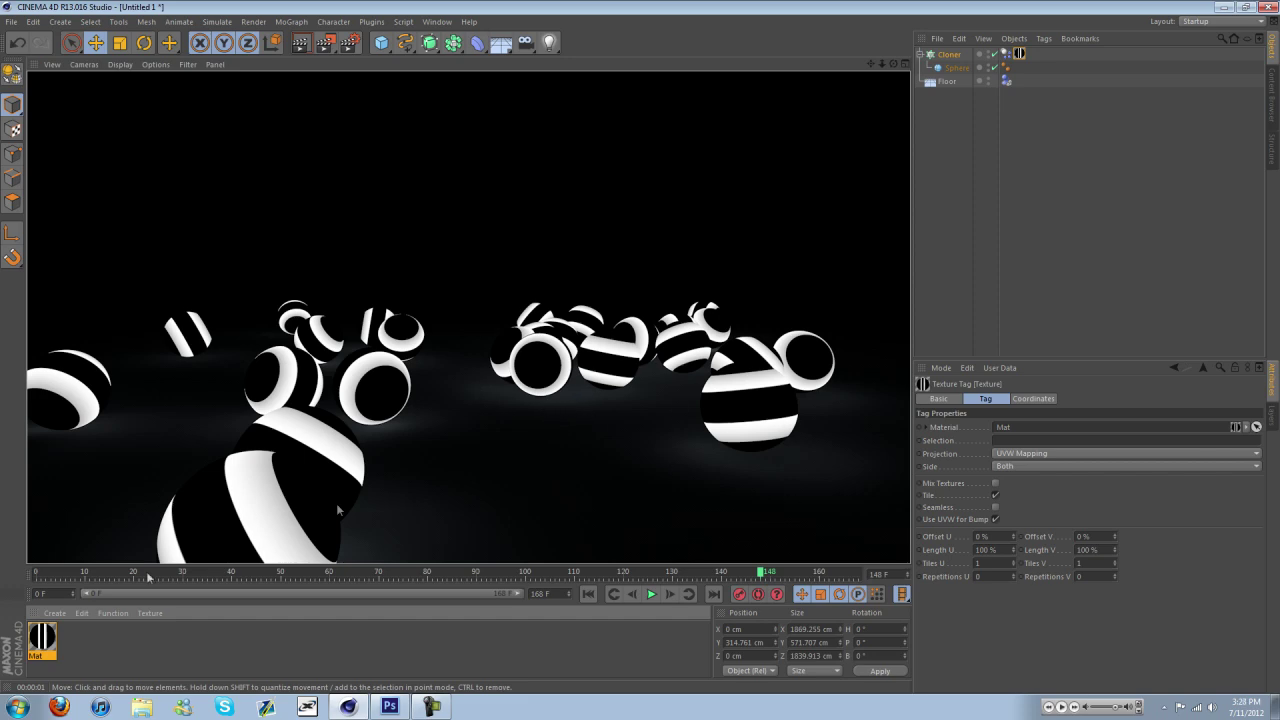
- Enable Mat's Glow channel at 101% outer strength and 2 cm radius, then render the view
double_click(42, 637)
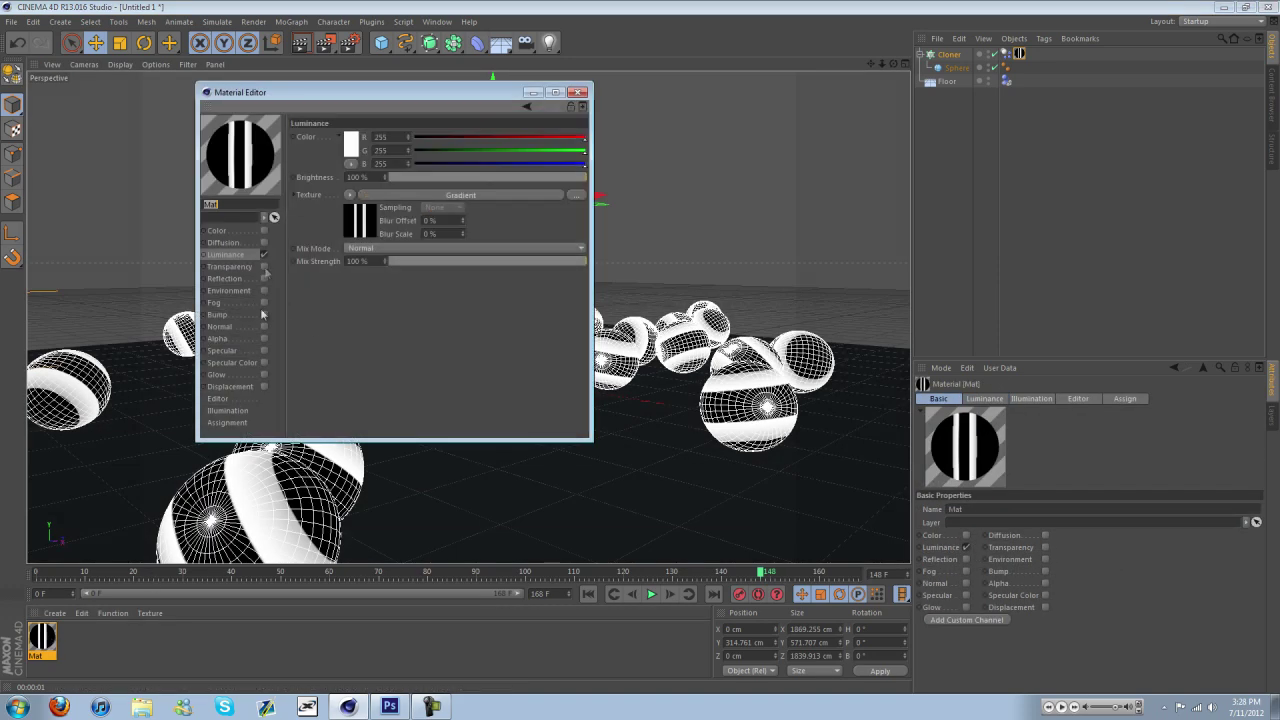
left_click(264, 375)
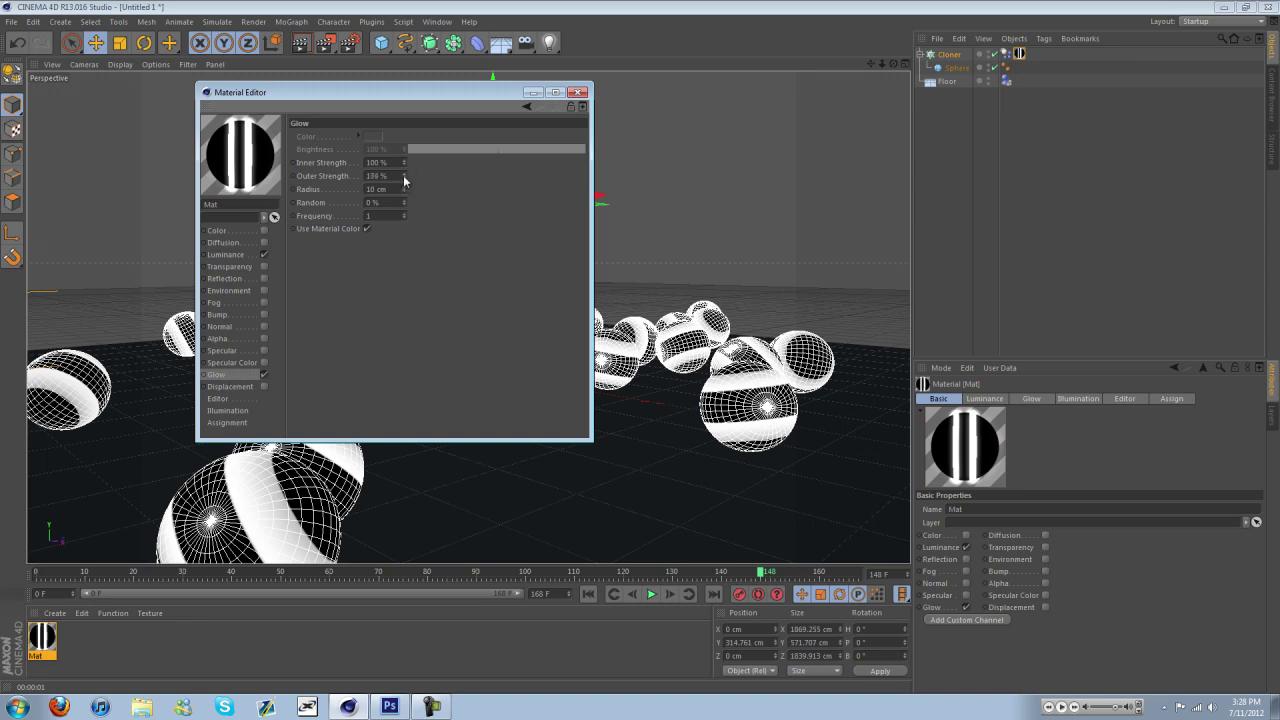
left_click_drag(405, 180, 403, 193)
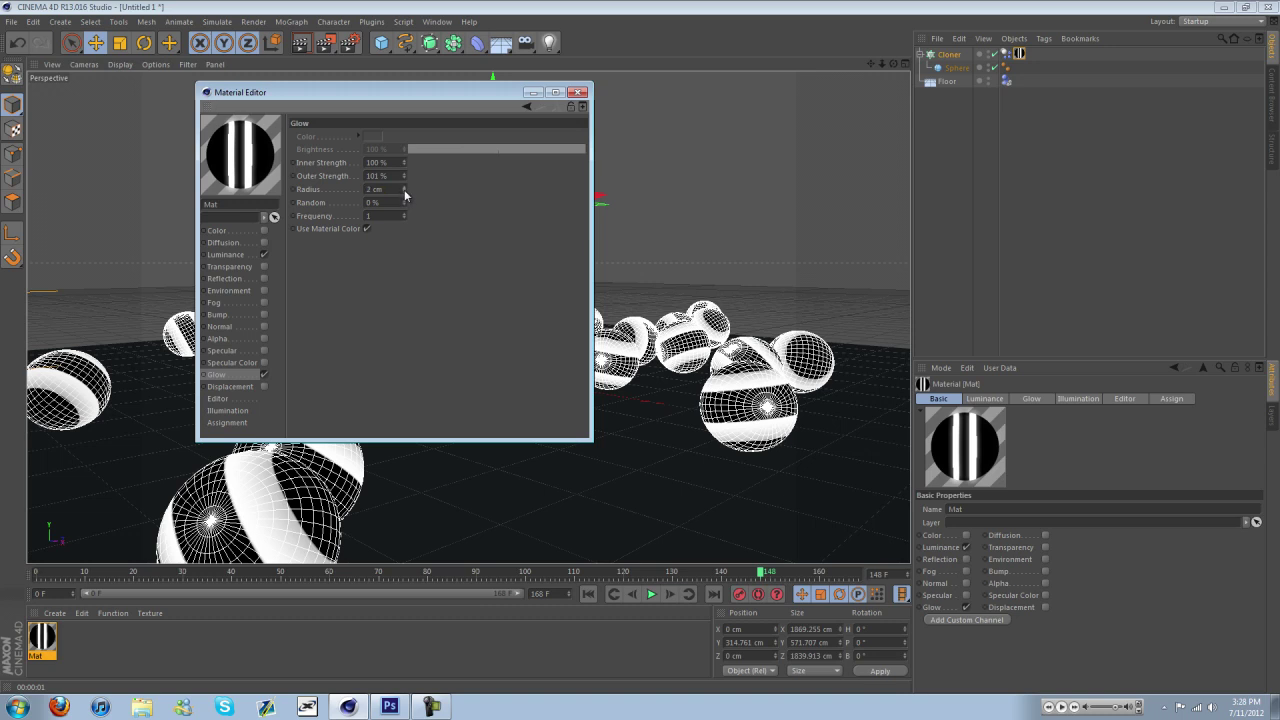
left_click(533, 92)
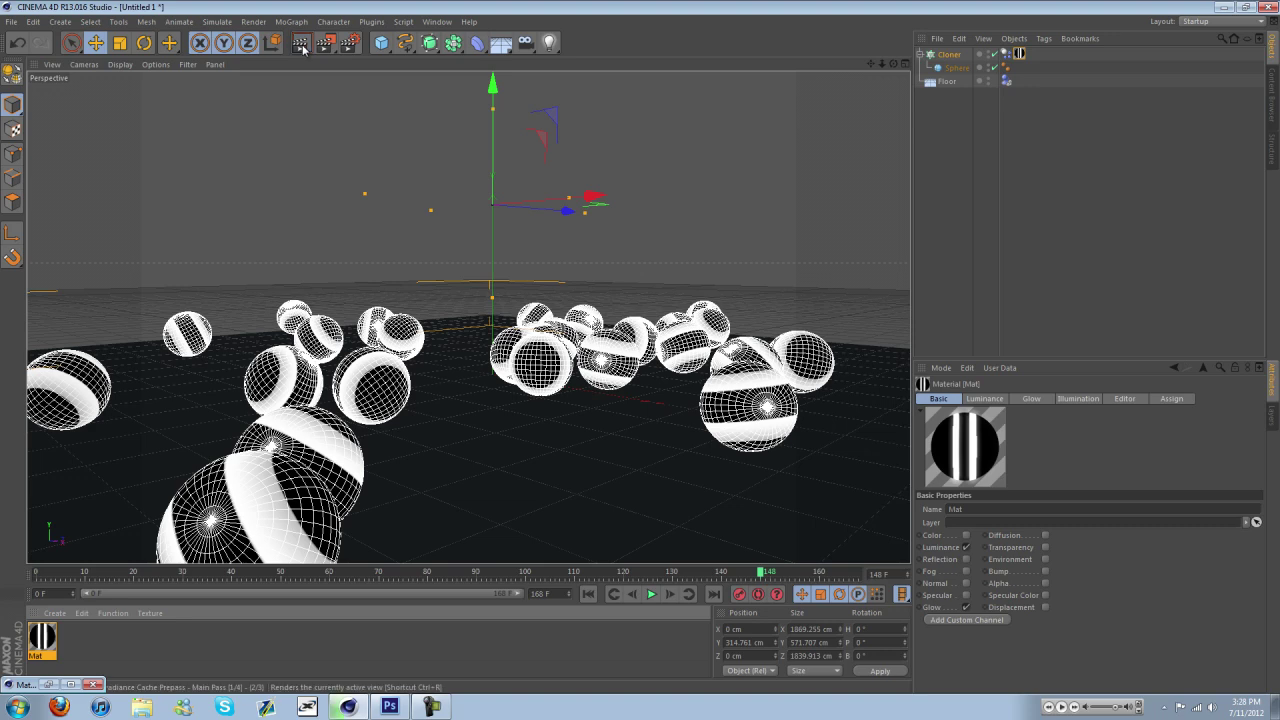
left_click(300, 43)
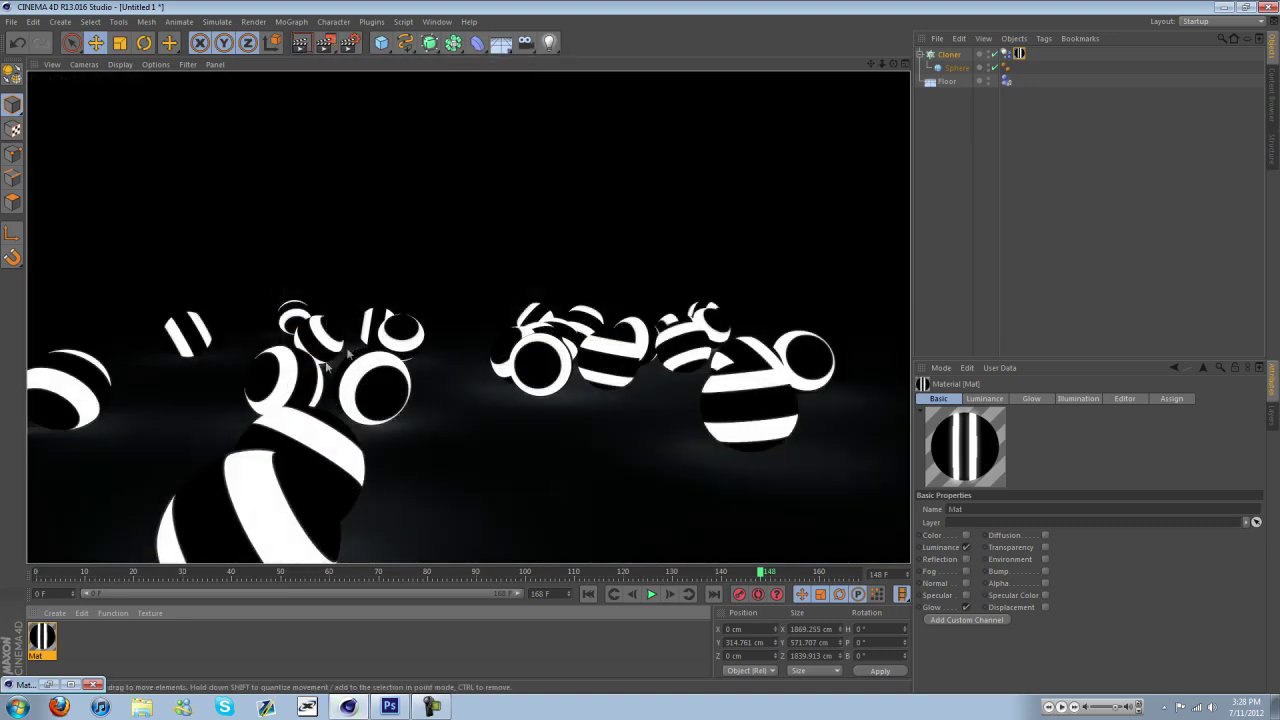
left_click(349, 43)
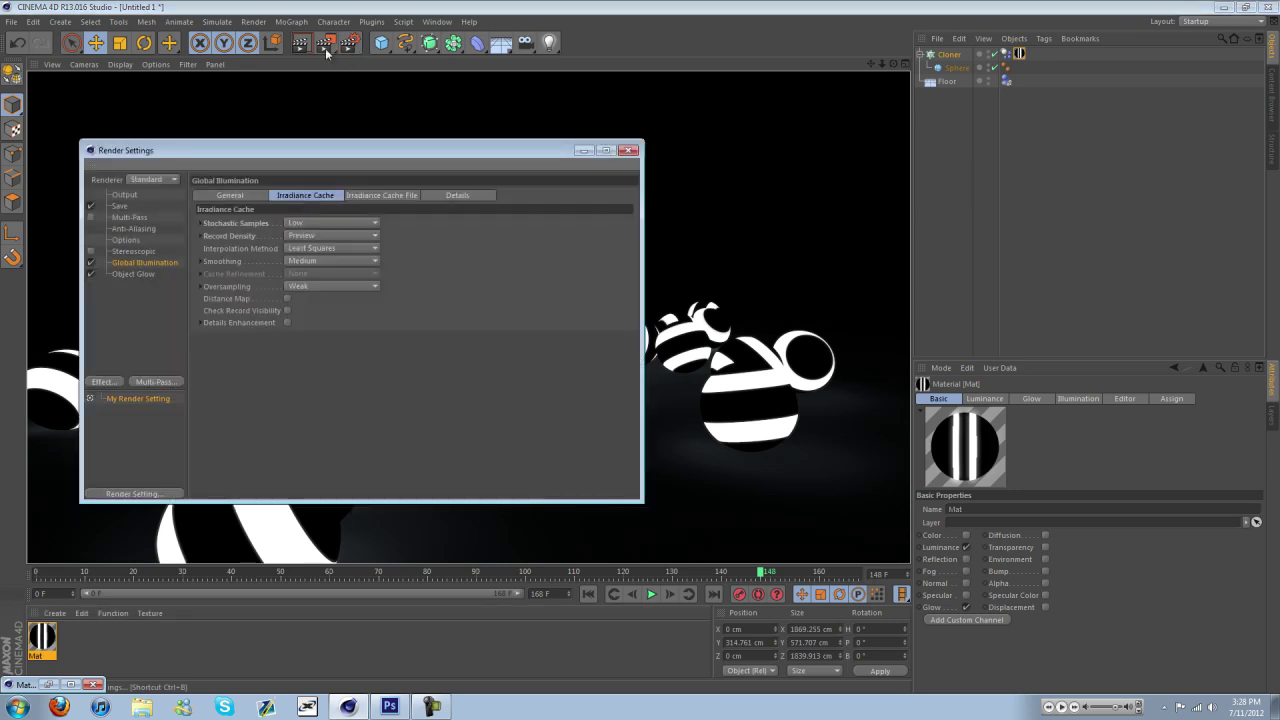
- Set the render output size to 1920 x 1080 and render the viewport at the new widescreen size
left_click(124, 196)
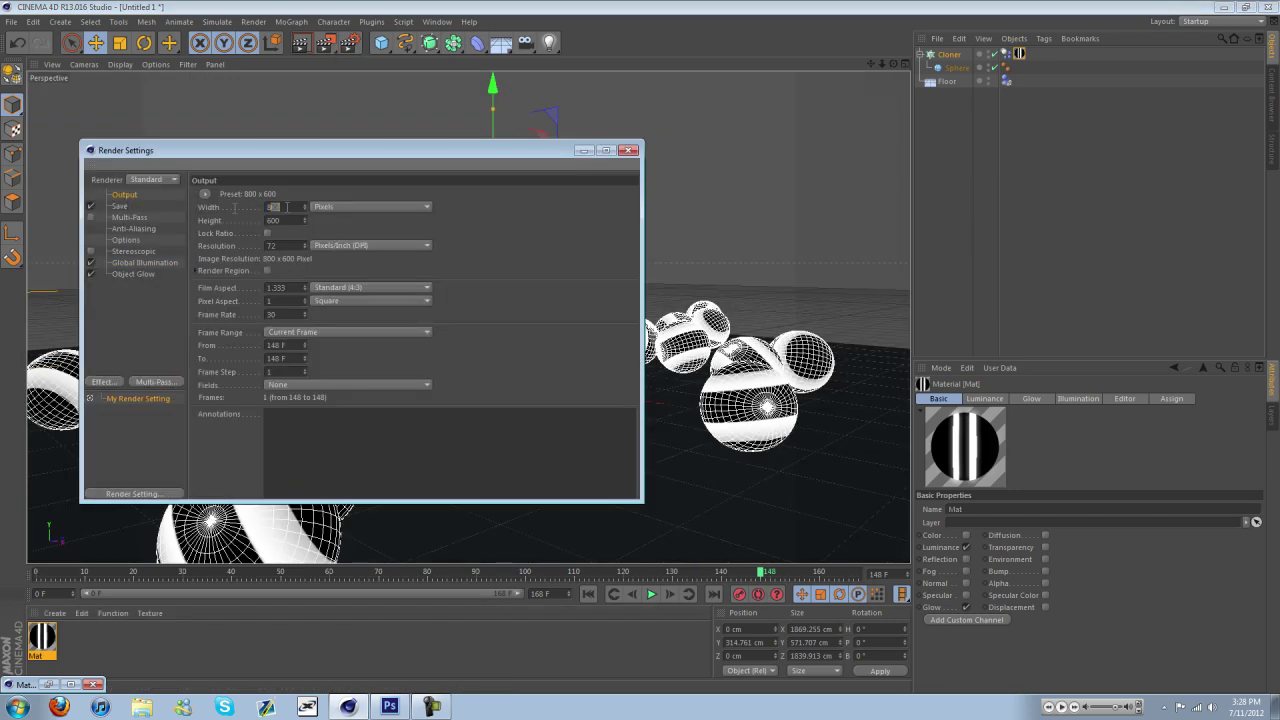
left_click_drag(235, 207, 227, 220)
key("Tab")
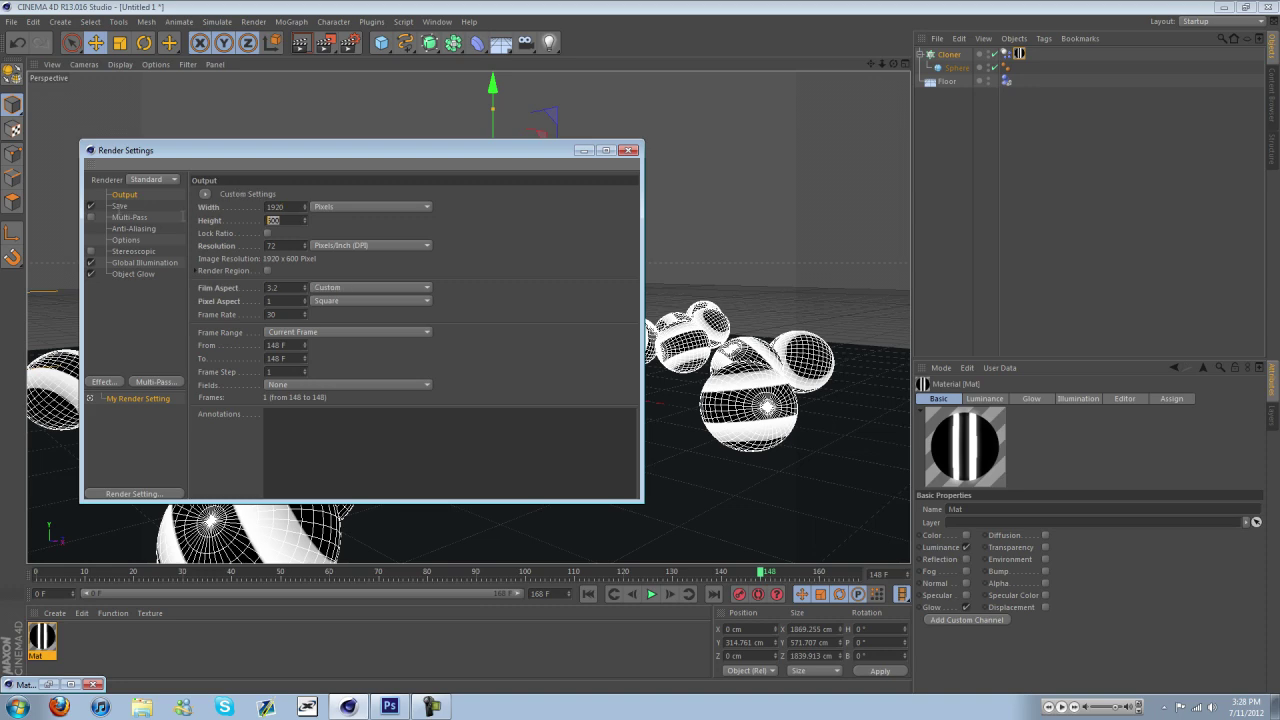
key("BackSpace")
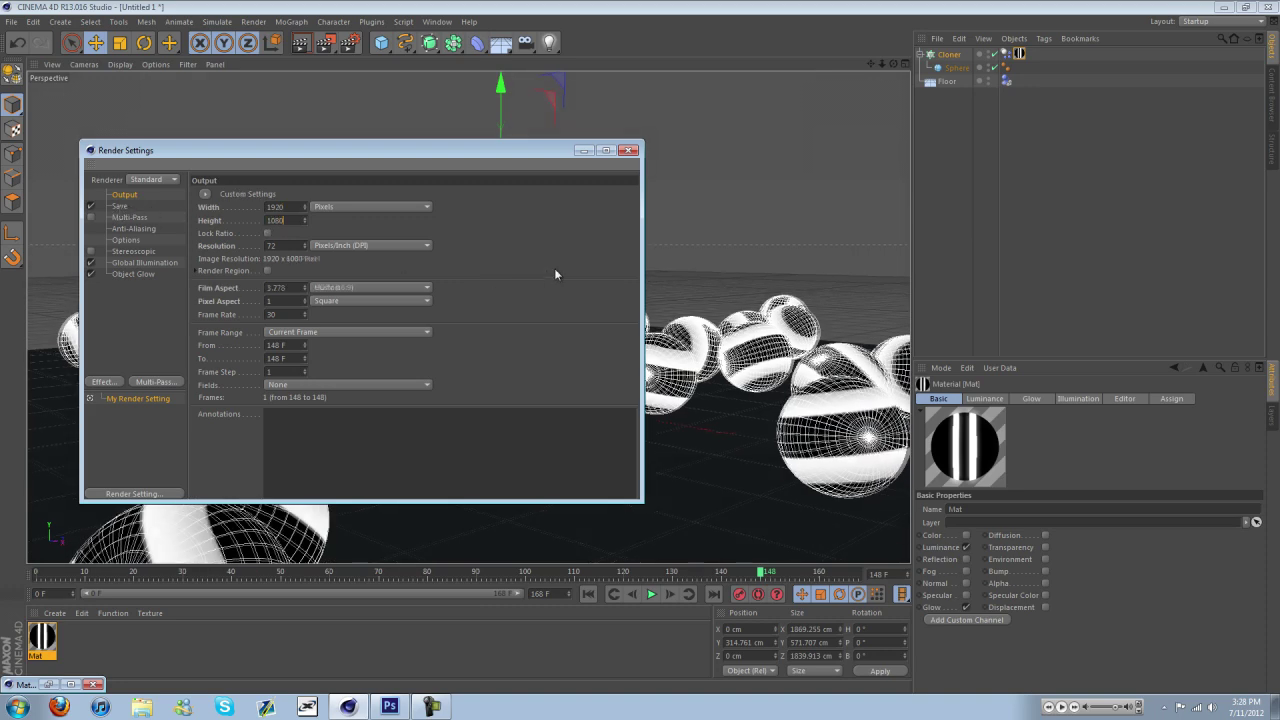
left_click(629, 151)
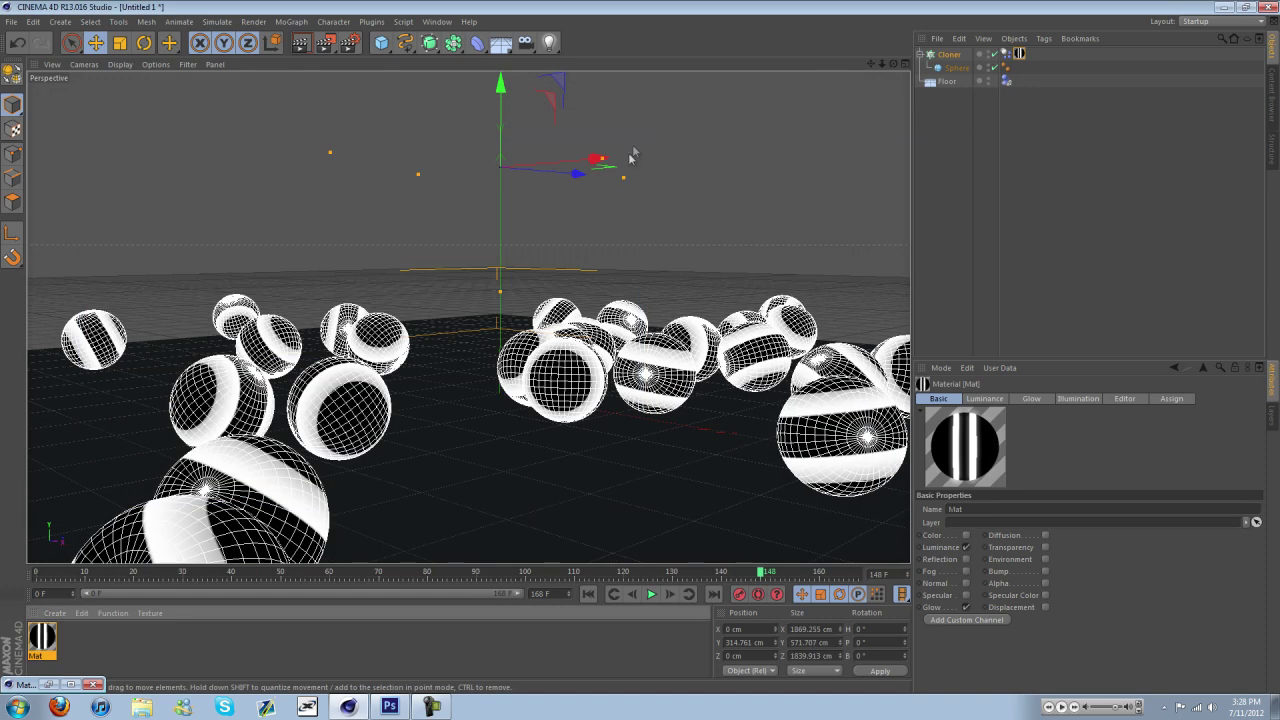
left_click(305, 48)
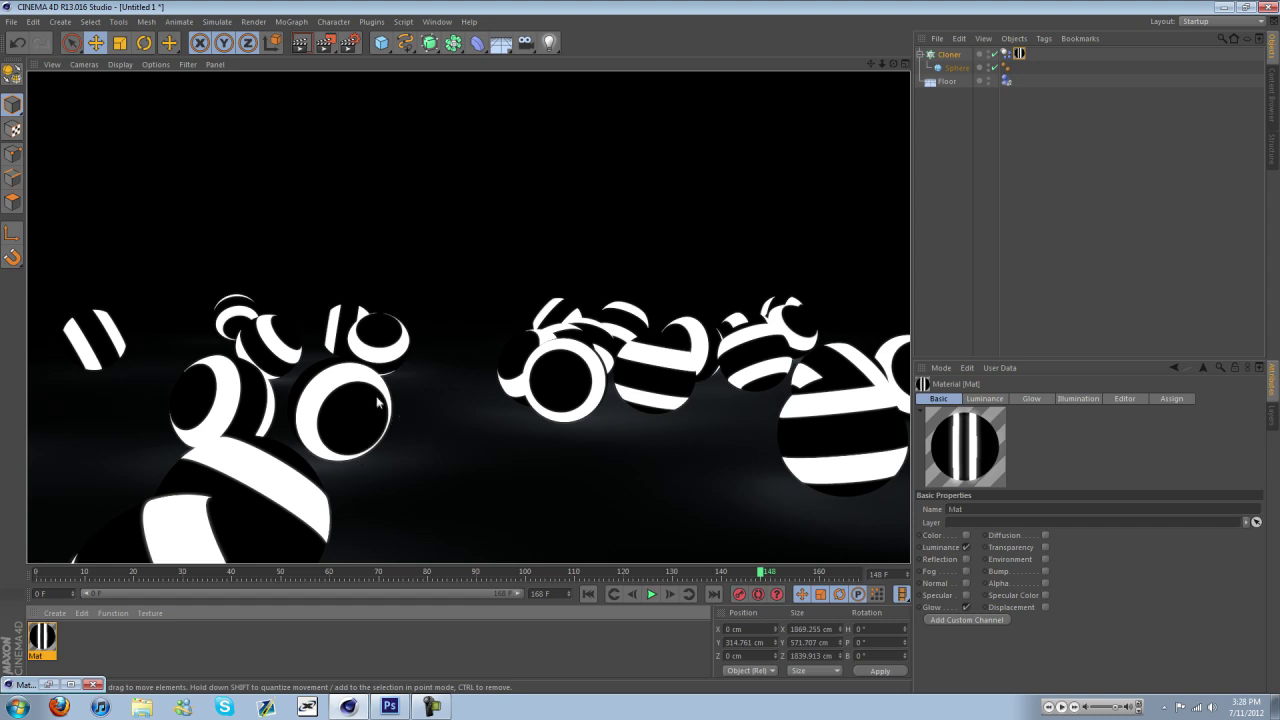
left_click(349, 43)
- Set the render save format to JPEG and choose the output file location
left_click(118, 208)
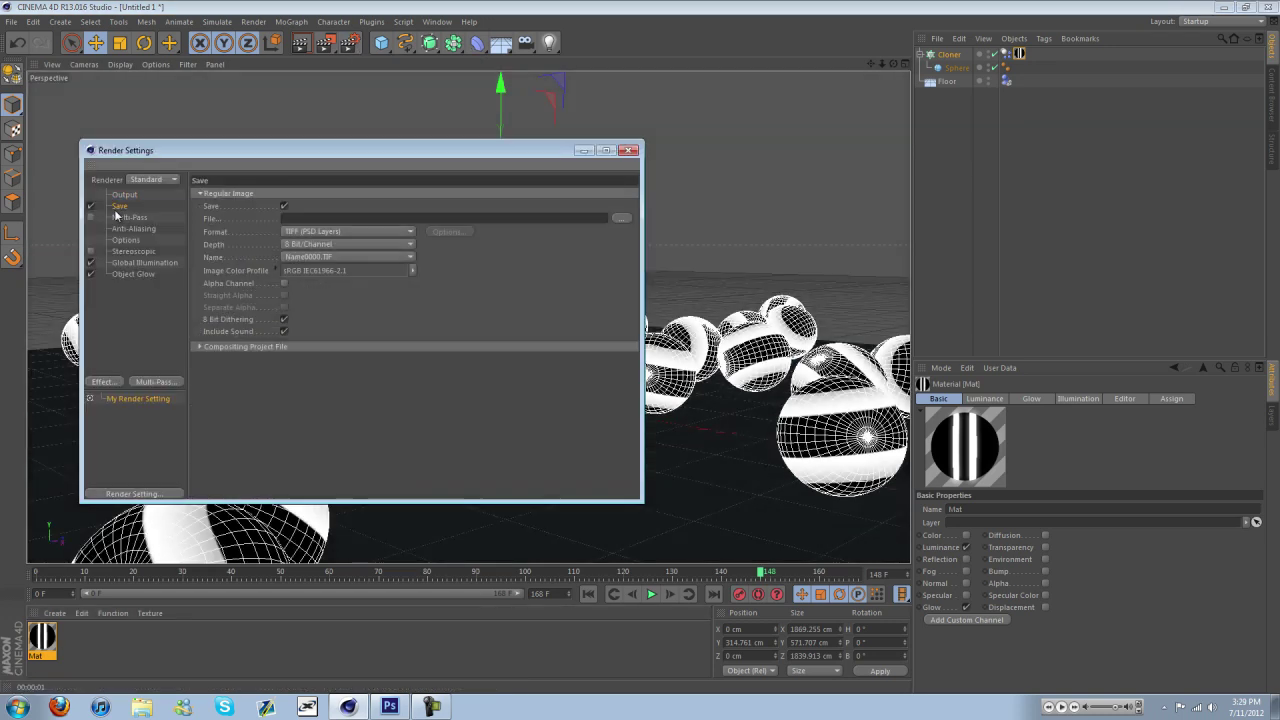
left_click(340, 231)
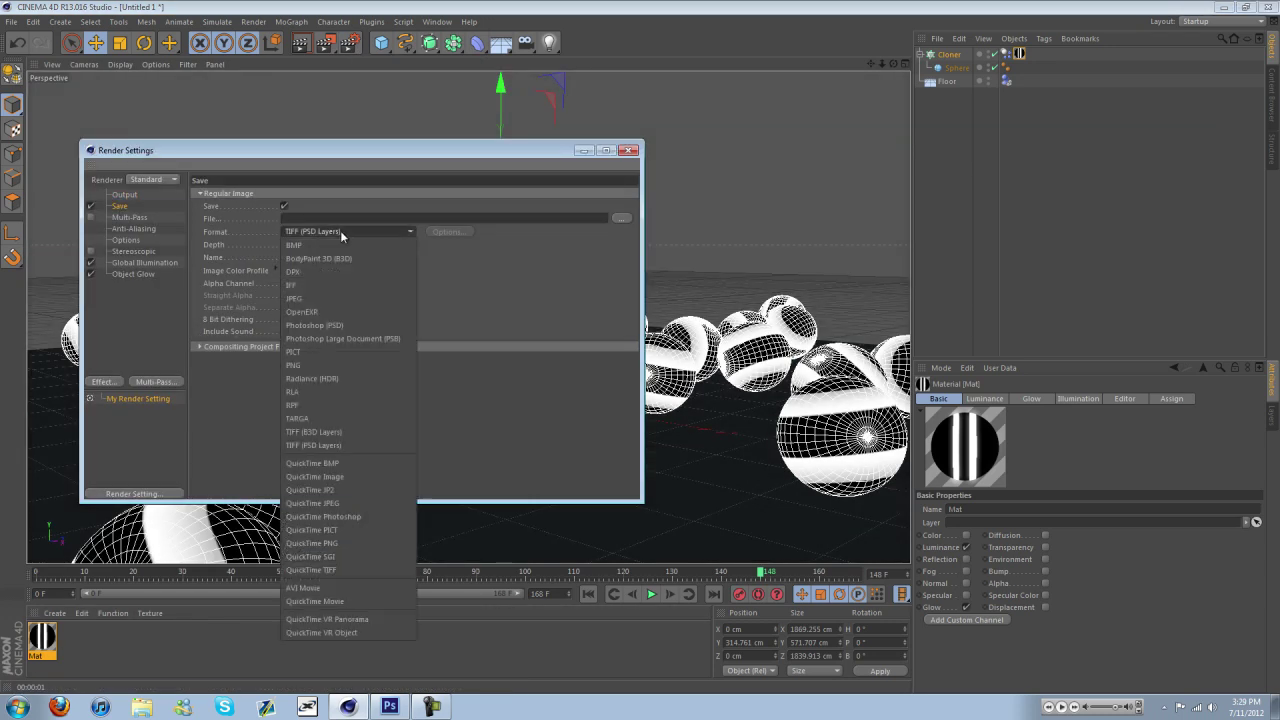
left_click(310, 303)
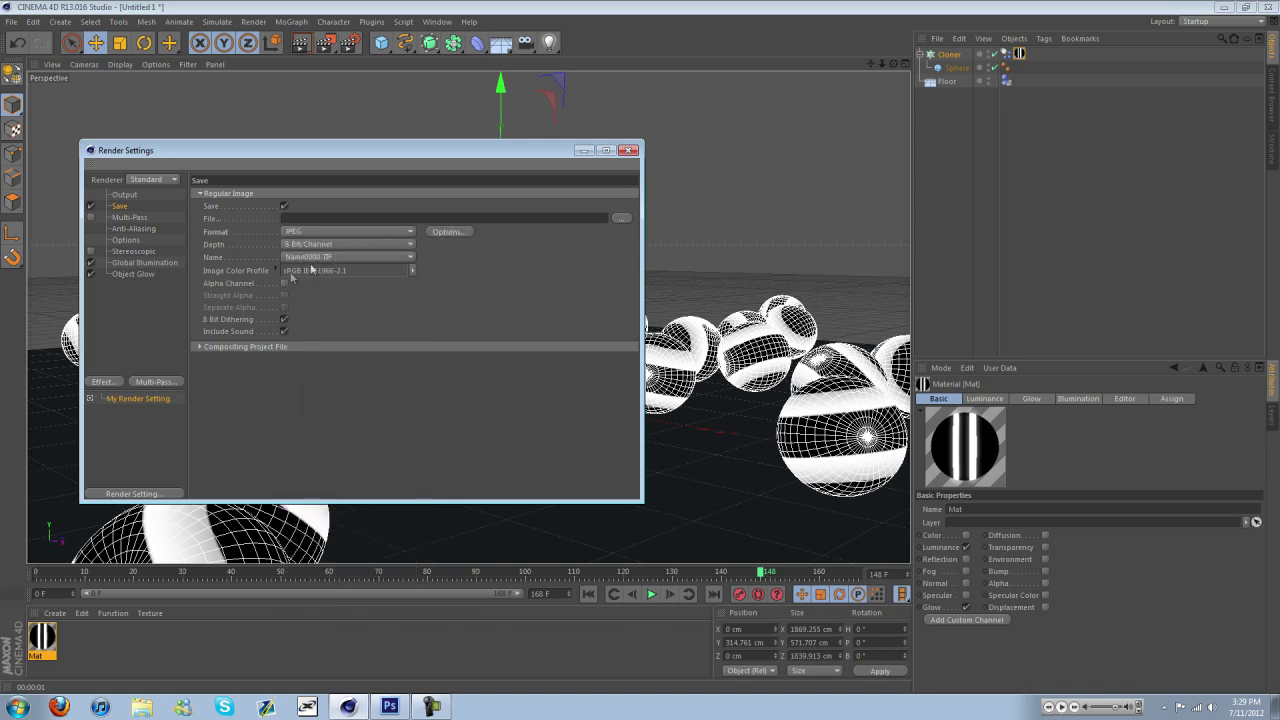
left_click(621, 217)
left_click(604, 495)
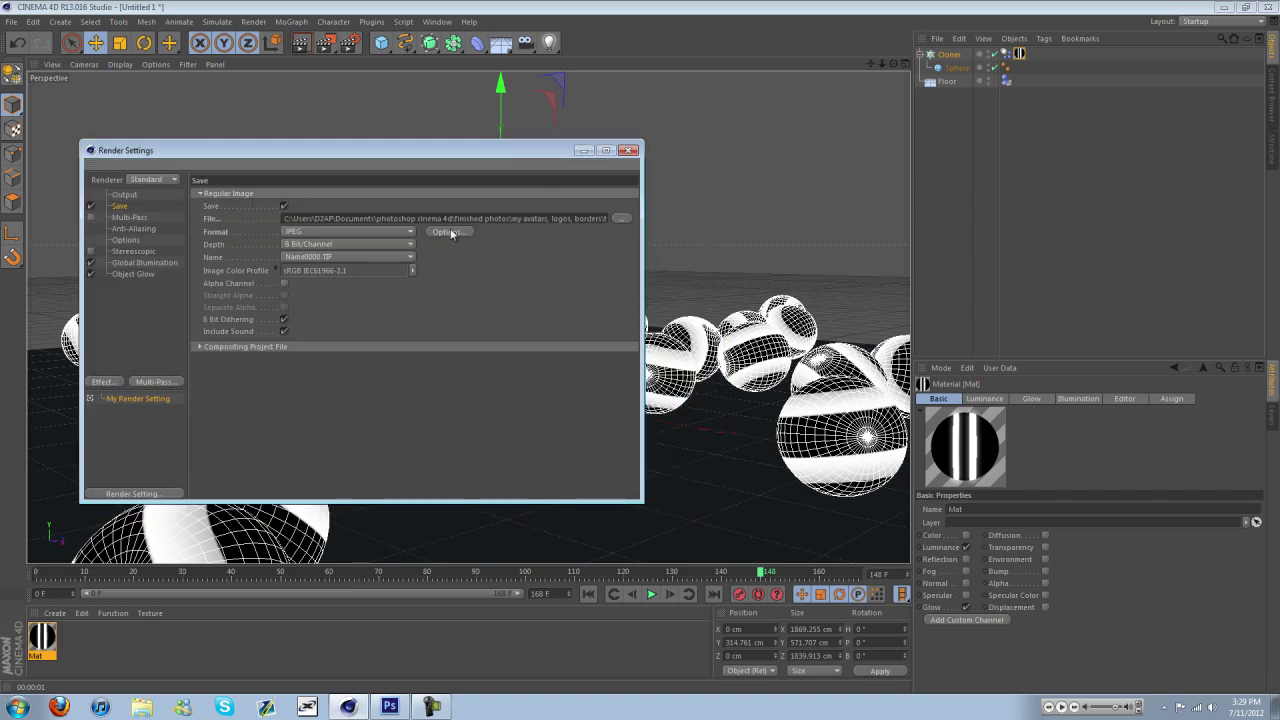
- Render the spheres to the Picture Viewer and add an empty Layer 1 above Background in Photoshop
left_click(583, 150)
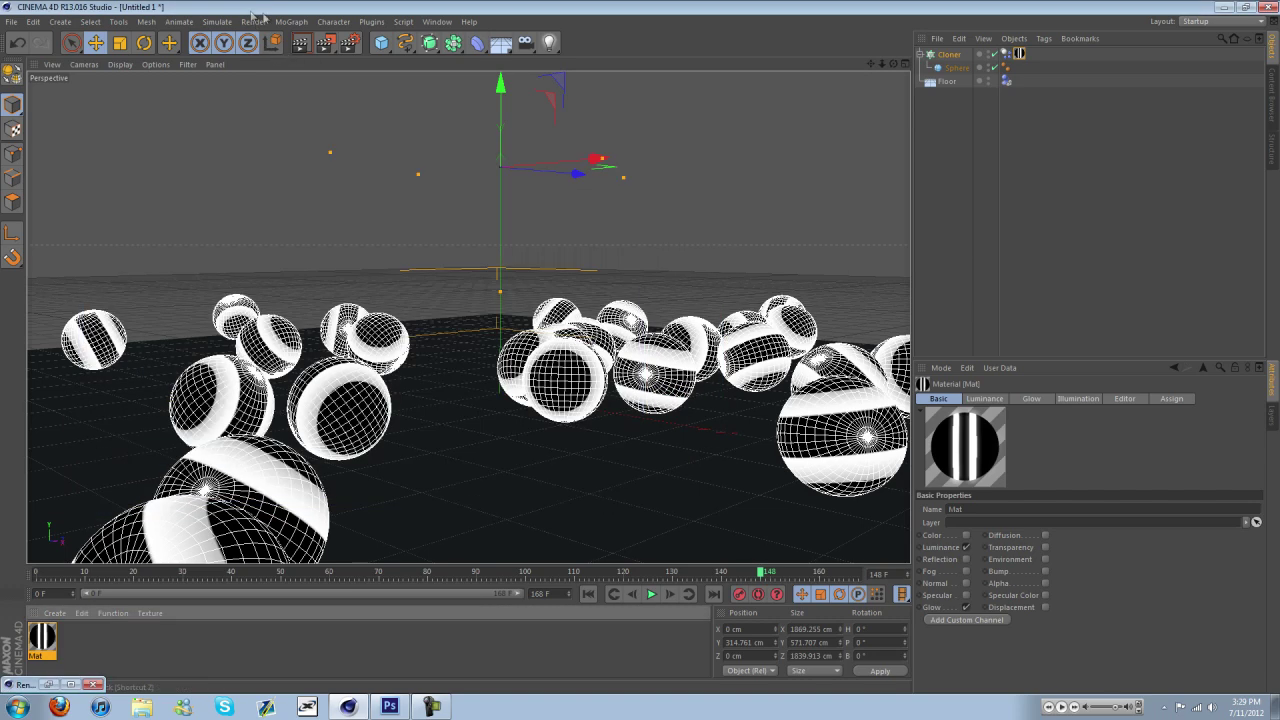
left_click(324, 43)
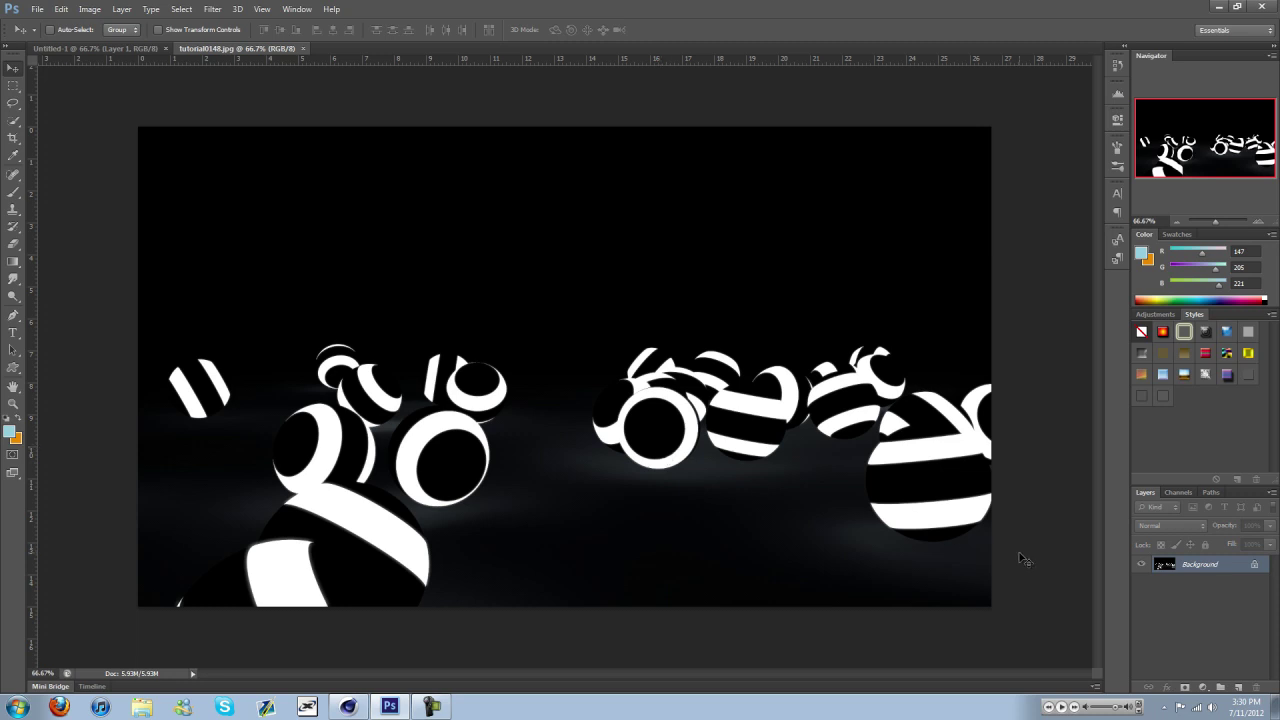
left_click(1238, 688)
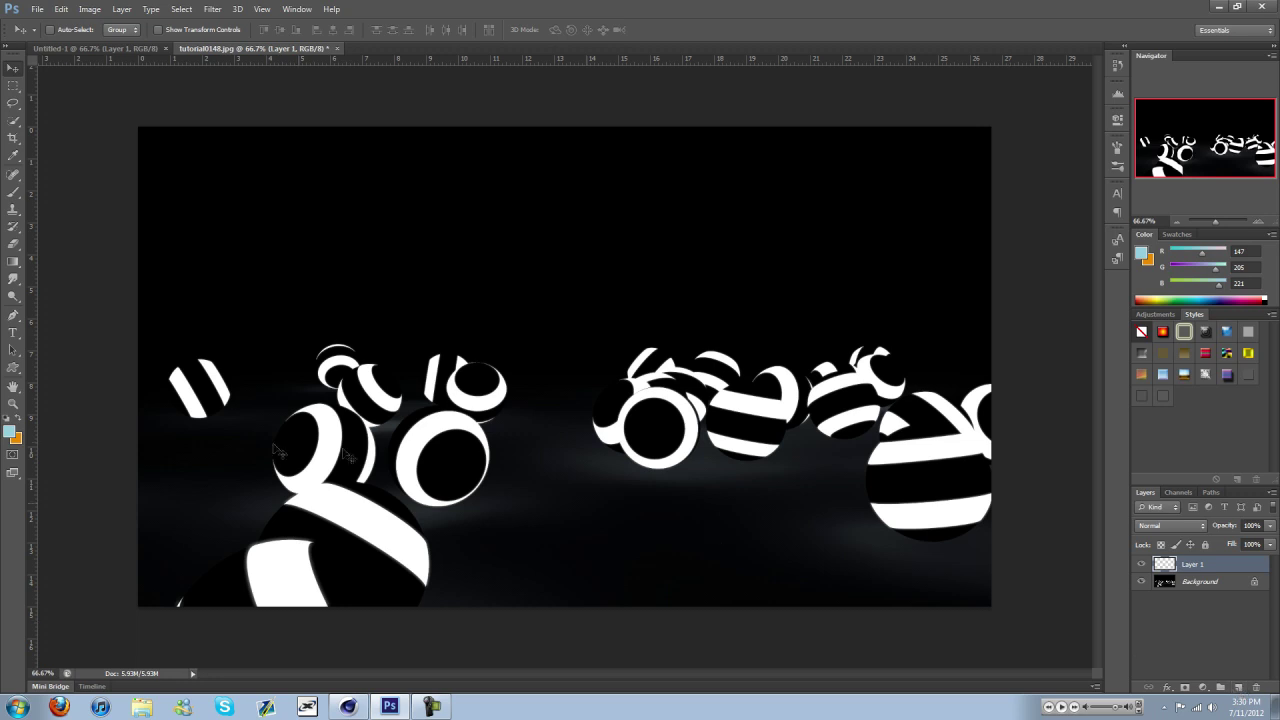
- Pick the Spectrum rainbow preset for the Gradient tool
left_click(12, 262)
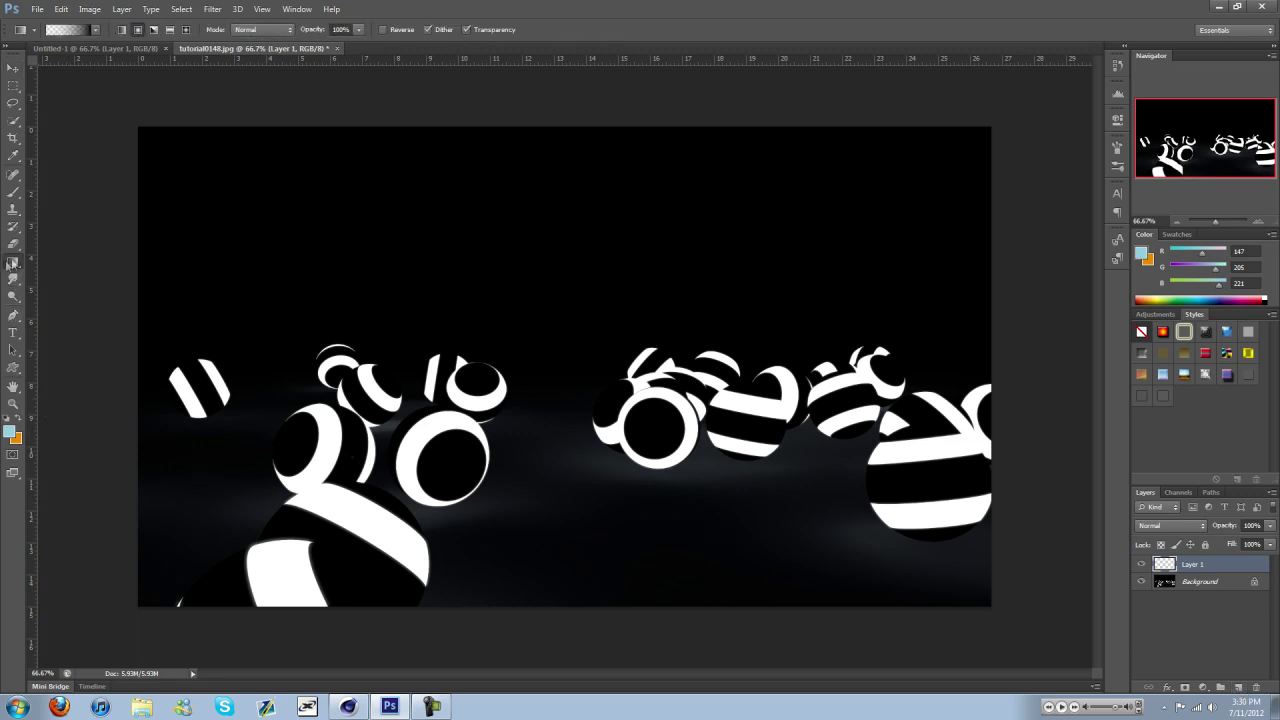
left_click(66, 31)
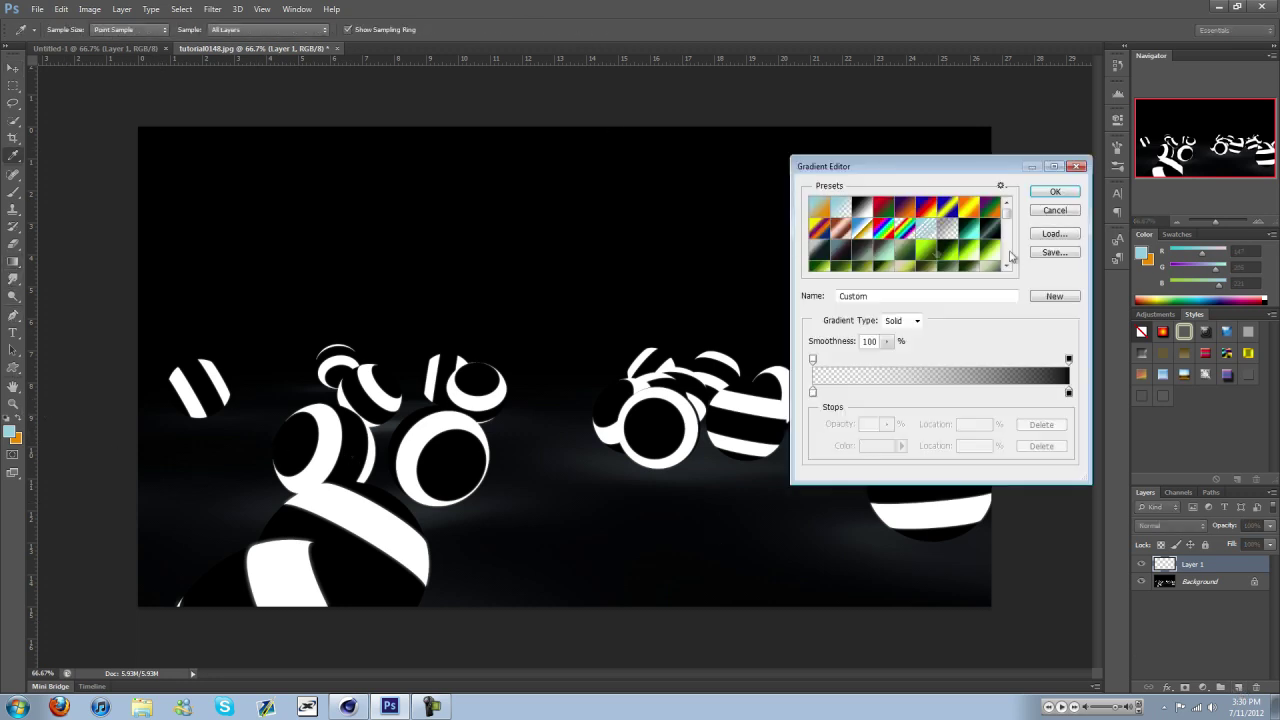
left_click(884, 231)
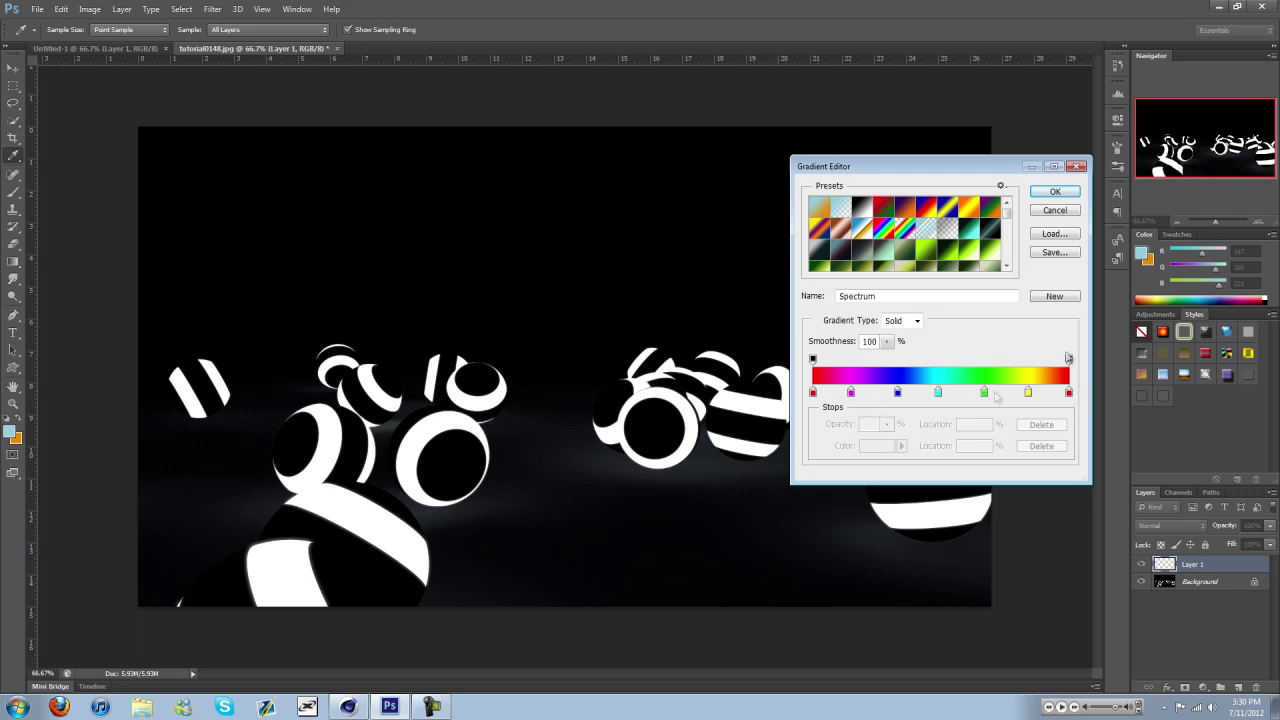
left_click(1055, 191)
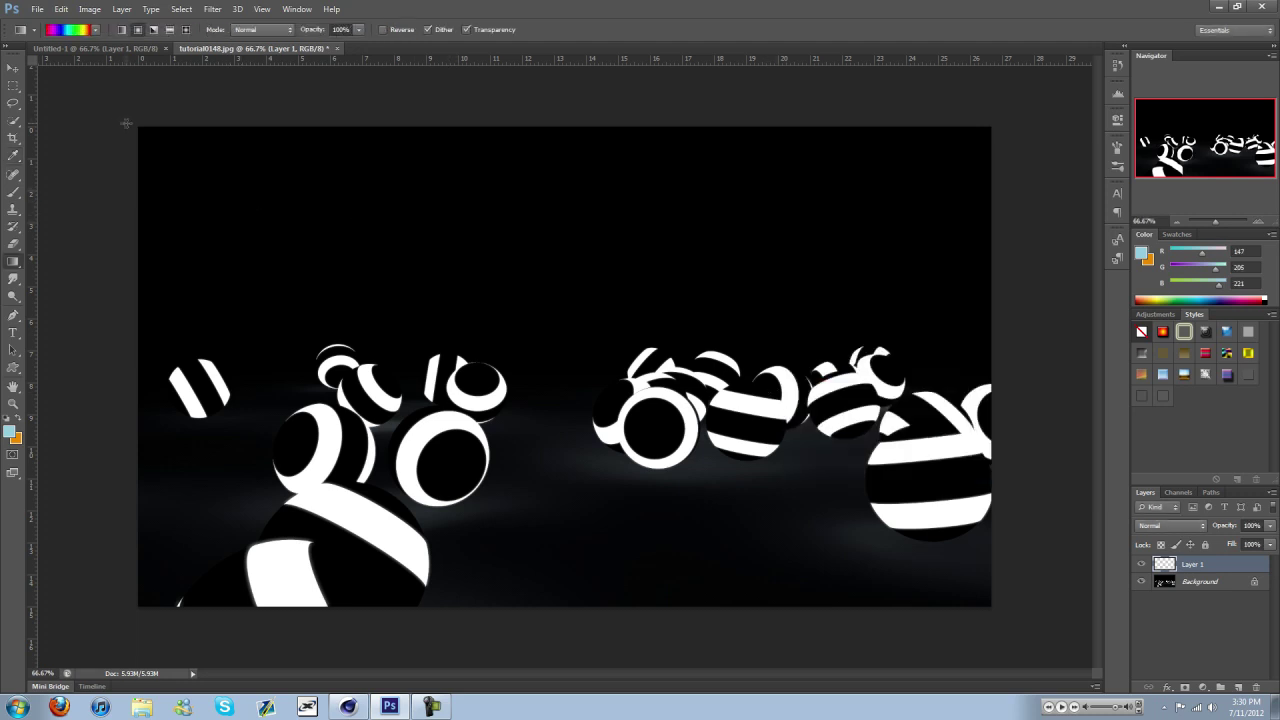
- Draw the Spectrum gradient diagonally from top-left to bottom-right on Layer 1 and blend it in Overlay mode
left_click_drag(171, 142, 1025, 620)
key("ctrl+z")
left_click_drag(135, 124, 1005, 598)
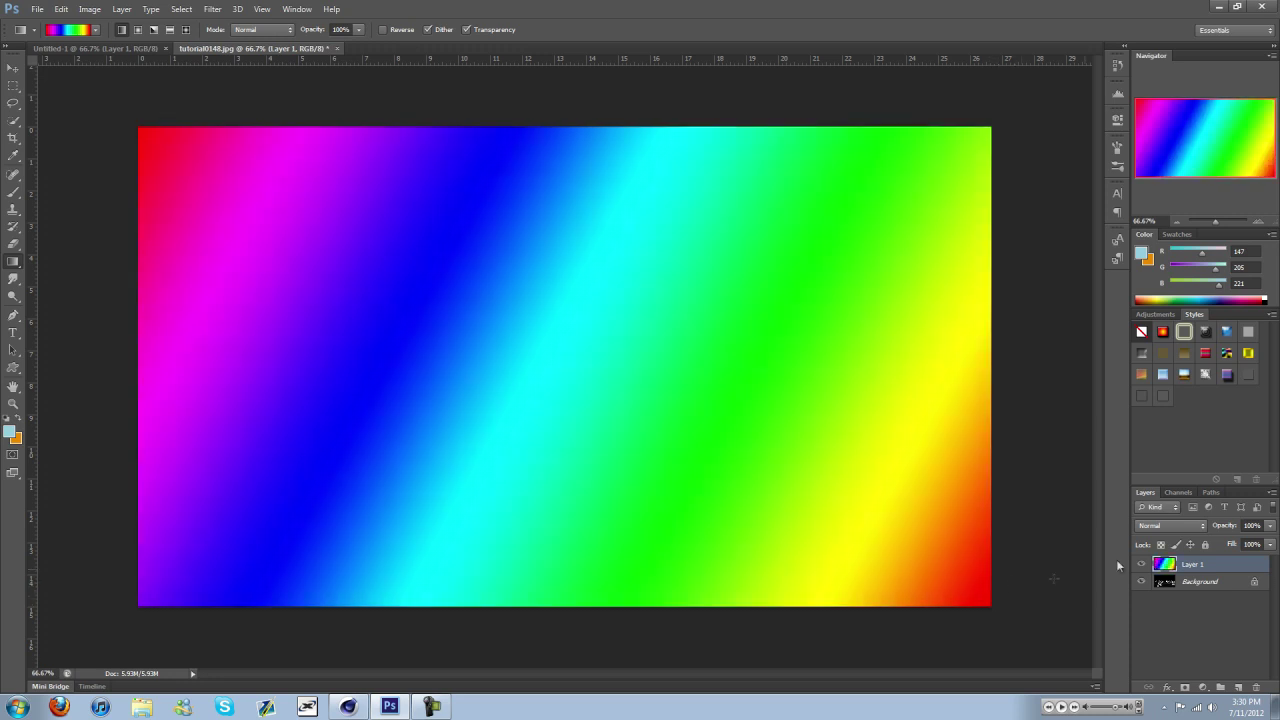
left_click(1166, 527)
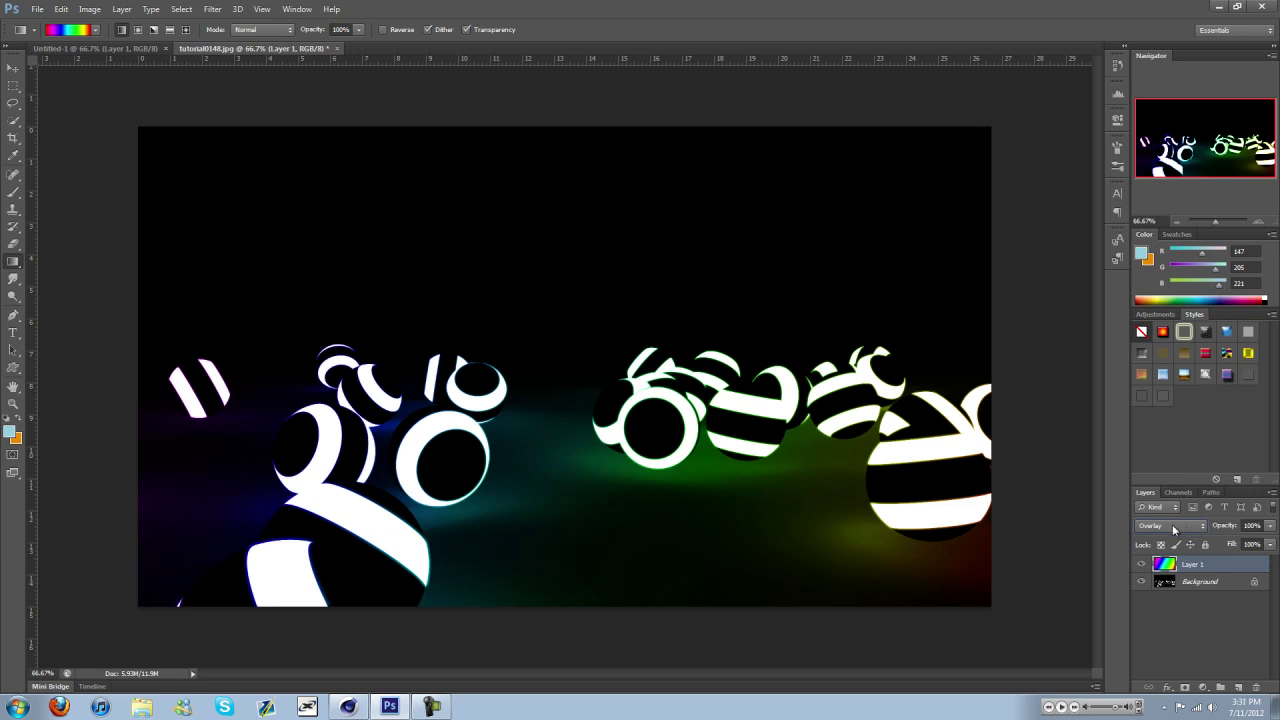
scroll(1170, 525, "down", 1)
scroll(1168, 525, "up", 1)
left_click(12, 62)
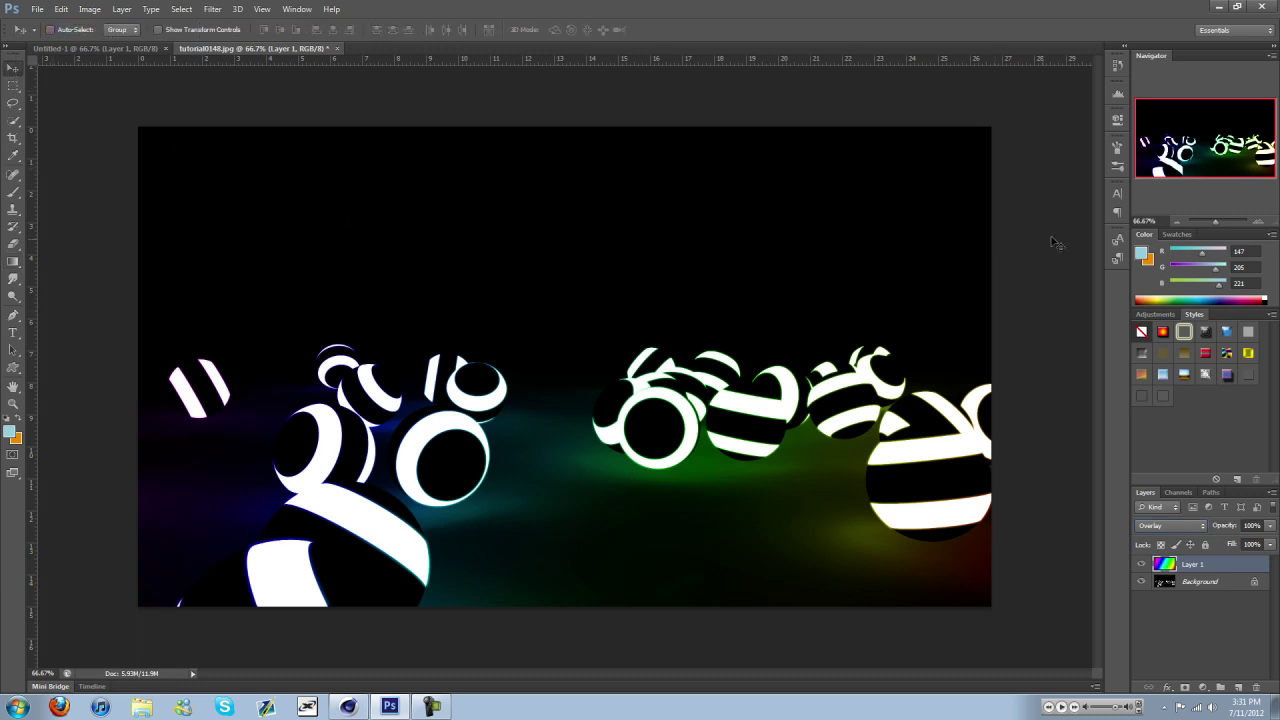
- Close the Picture Viewer and keep Global Illumination stochastic samples at Low and record density at Preview
left_click(348, 707)
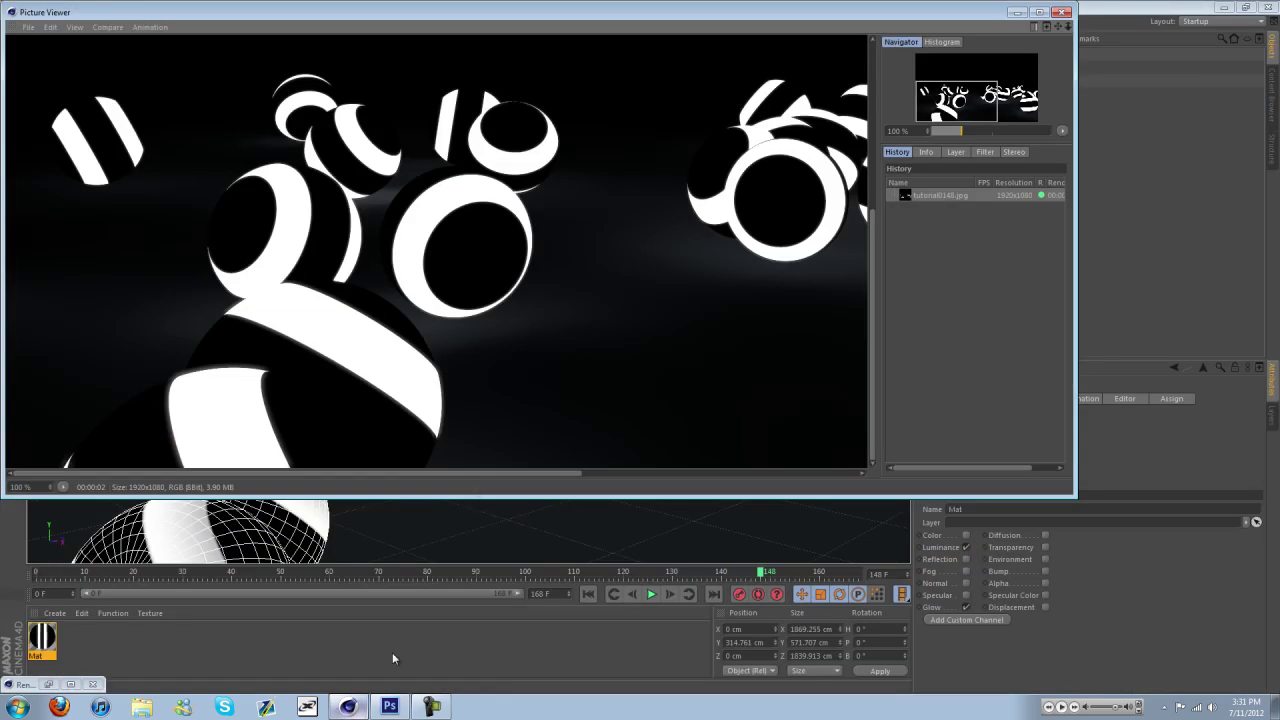
left_click(1062, 12)
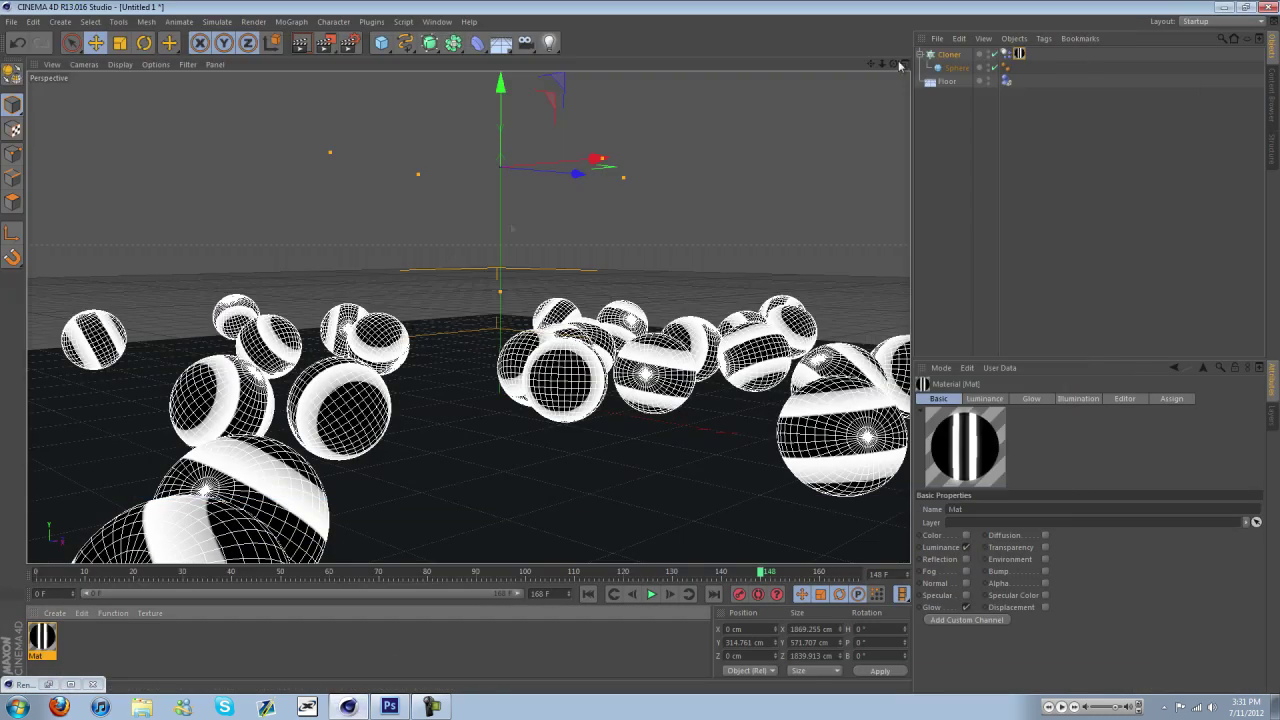
left_click(349, 42)
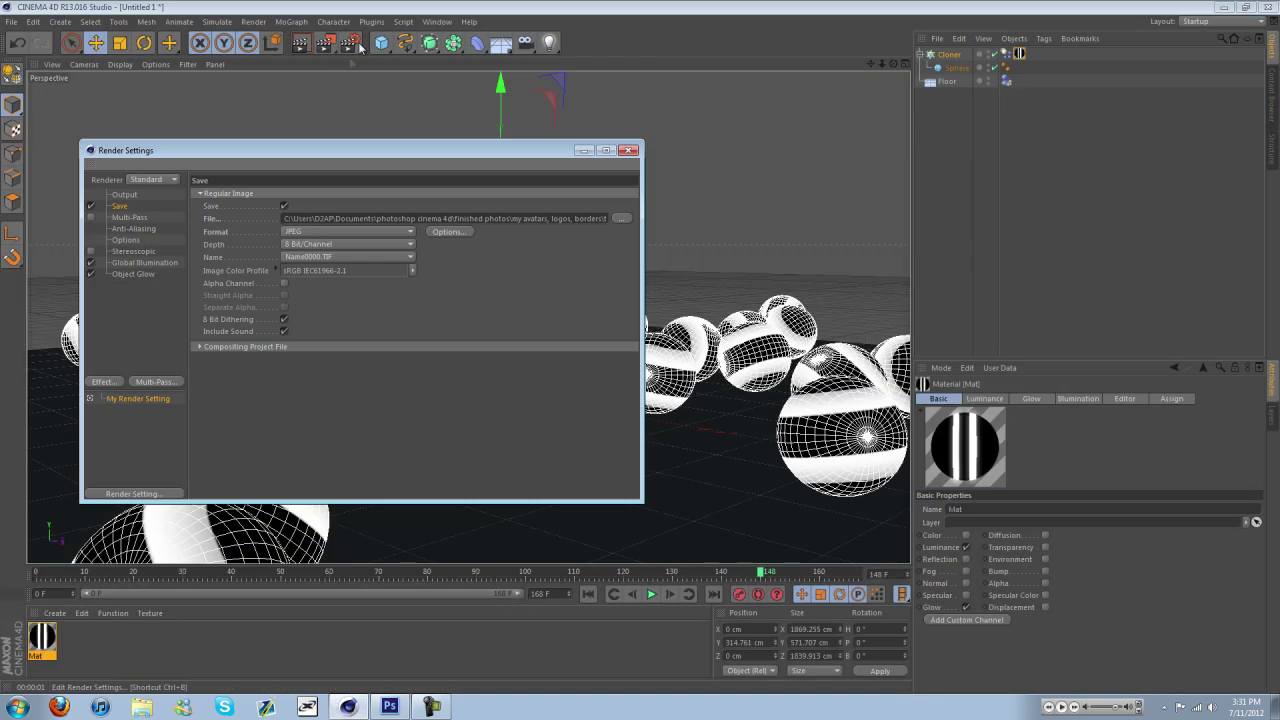
left_click(130, 262)
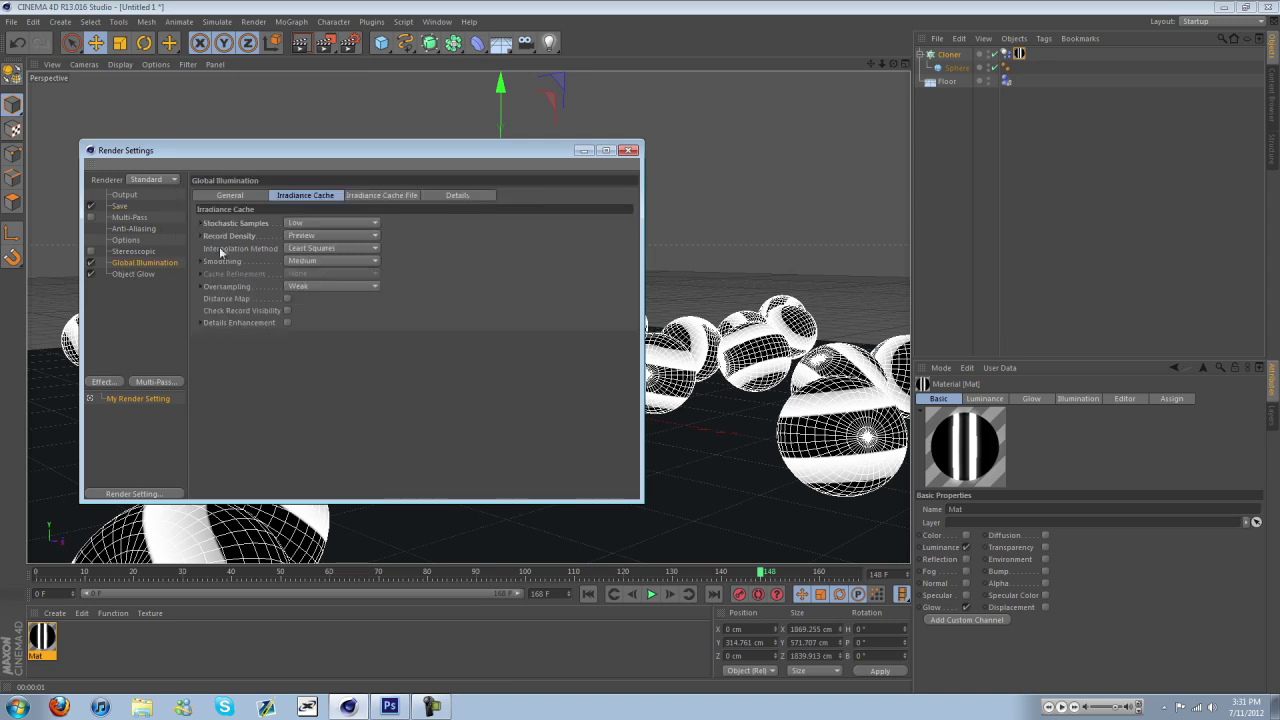
left_click(298, 223)
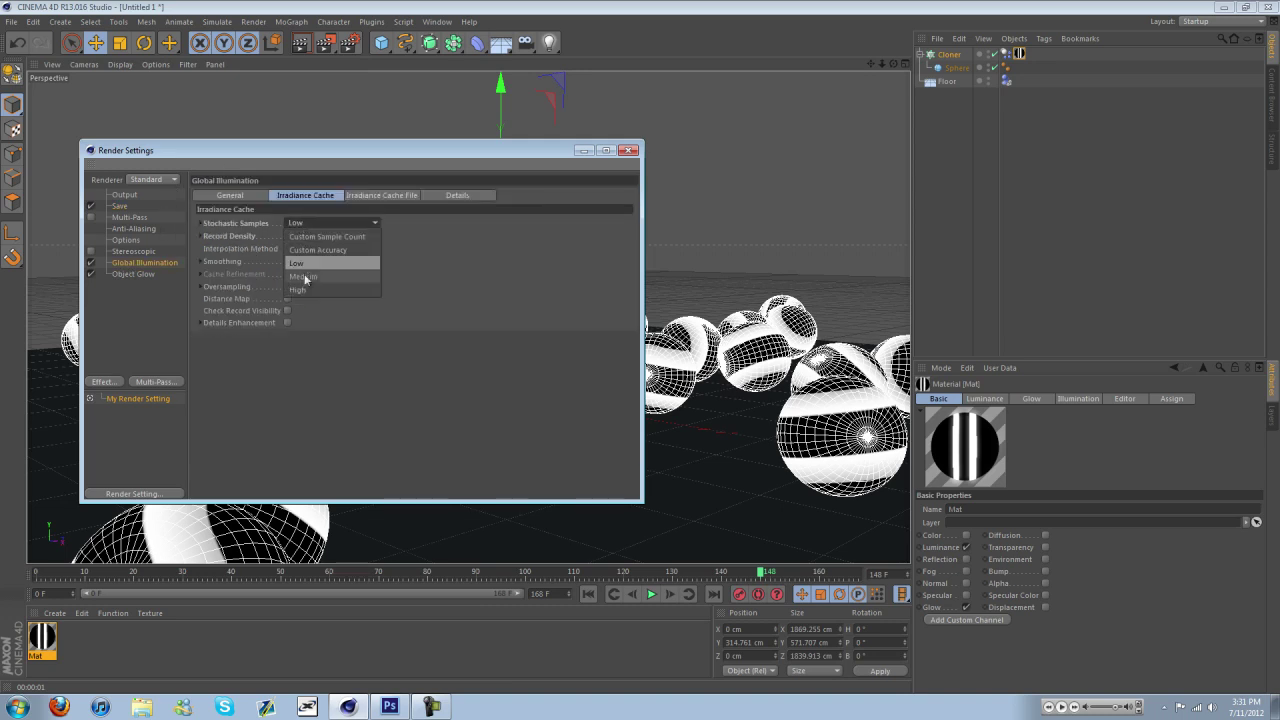
left_click(297, 227)
left_click(298, 236)
left_click(300, 236)
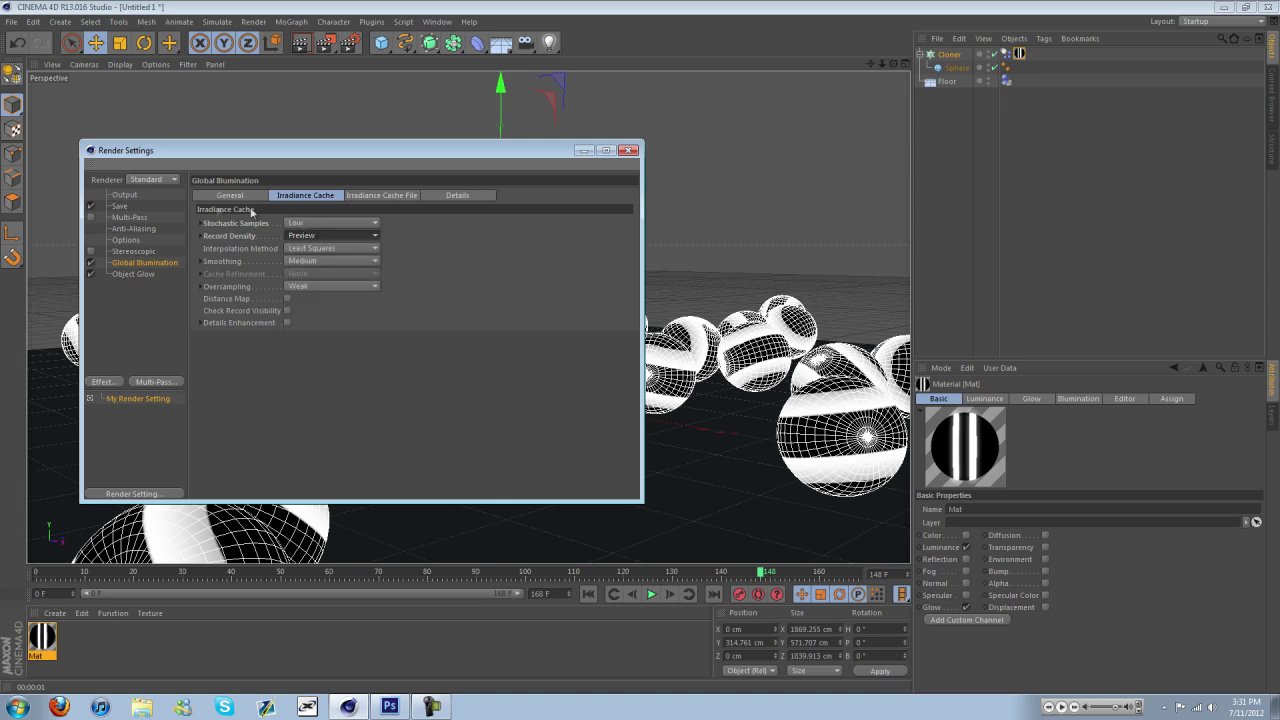
- Set anti-aliasing to a 1x1 minimum and 4x4 maximum level
left_click(134, 230)
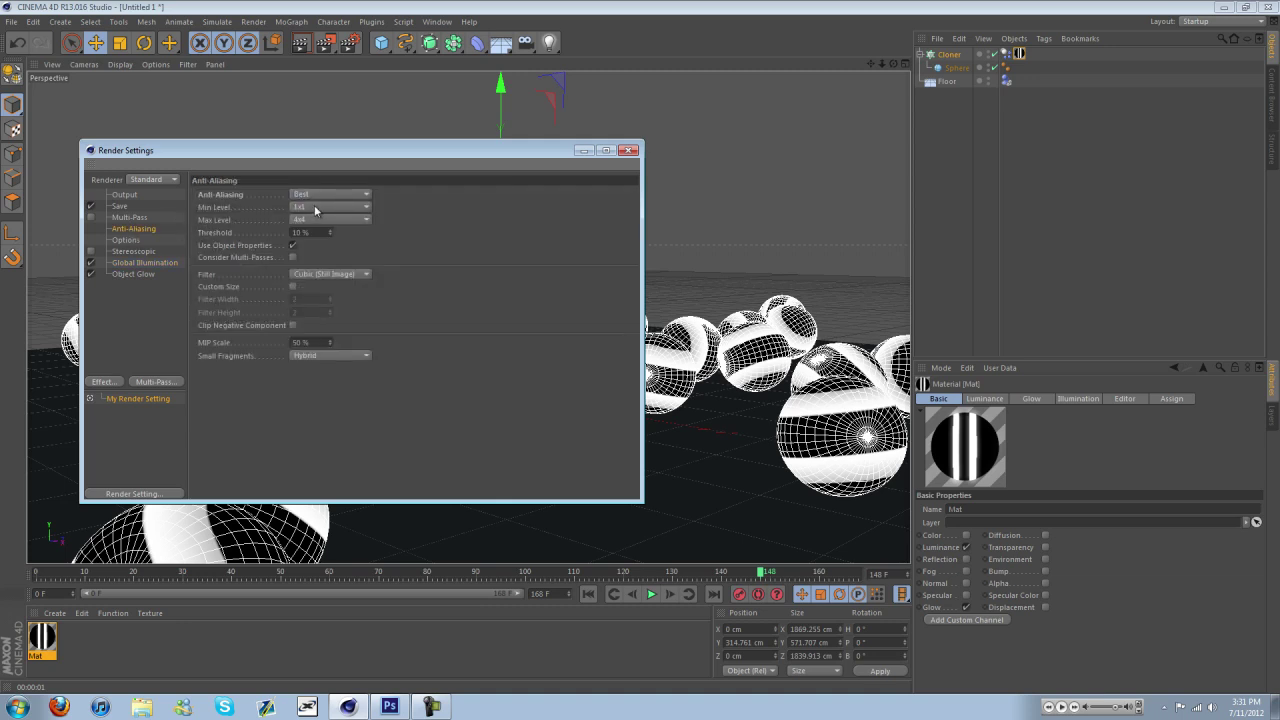
left_click(315, 206)
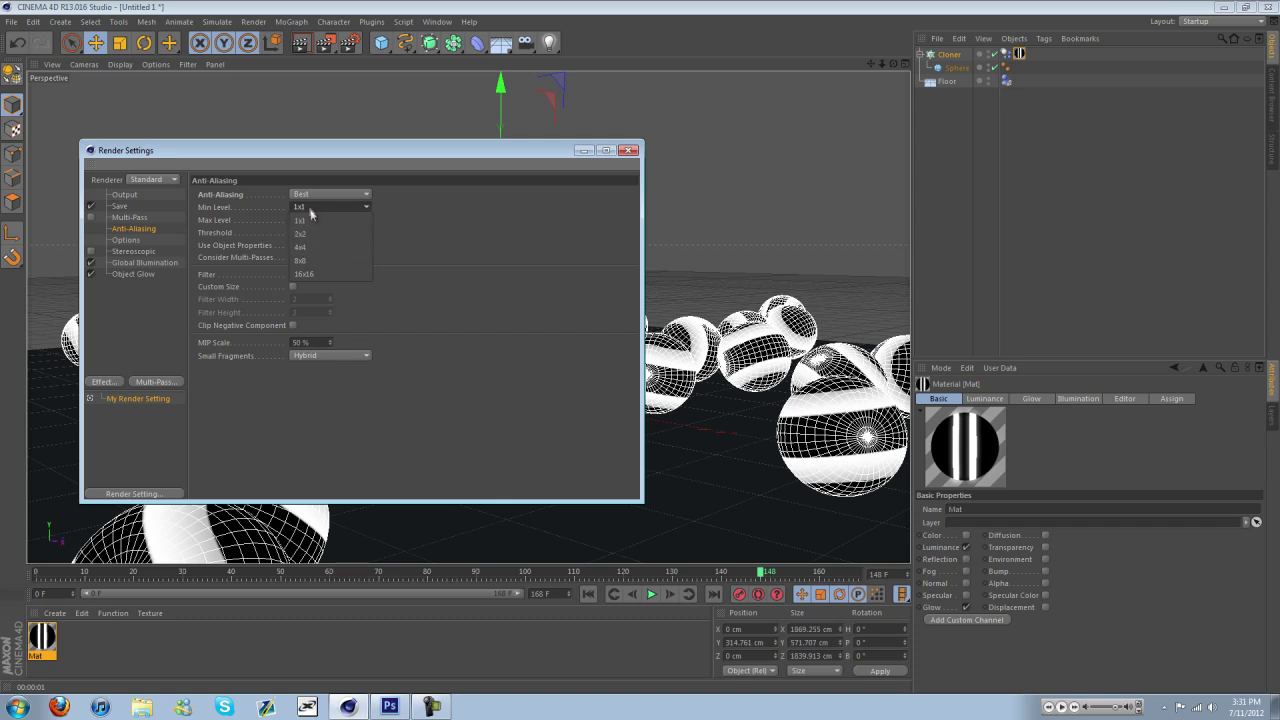
left_click(305, 220)
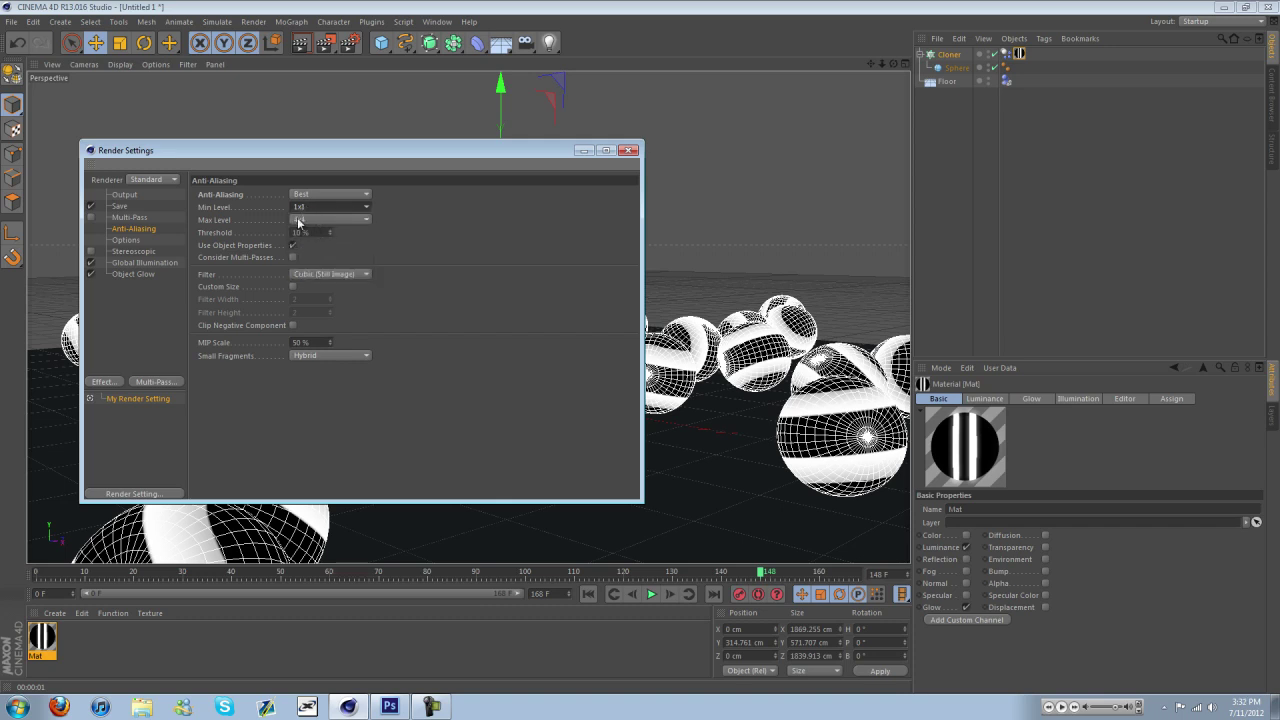
left_click(300, 220)
left_click(313, 245)
left_click(628, 150)
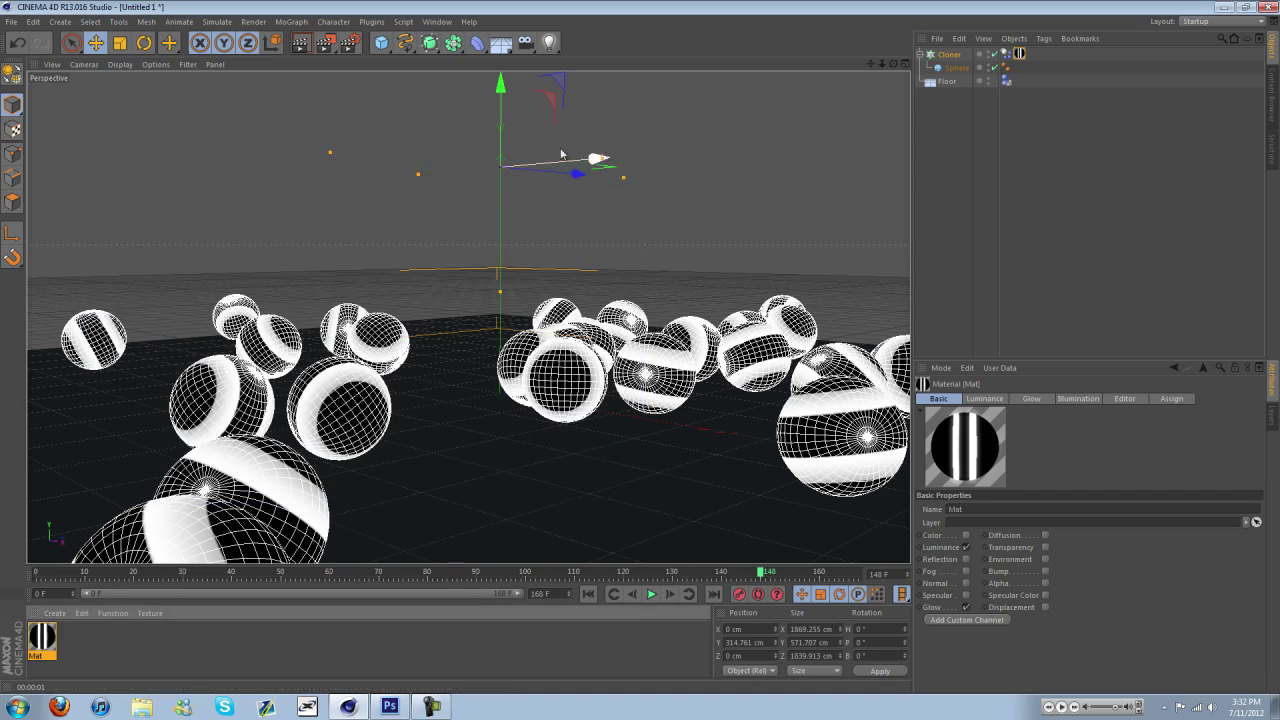
- Confirm the Global Illumination GI Mode stays at IR (Still Image) and close Render Settings
left_click(347, 45)
left_click(140, 263)
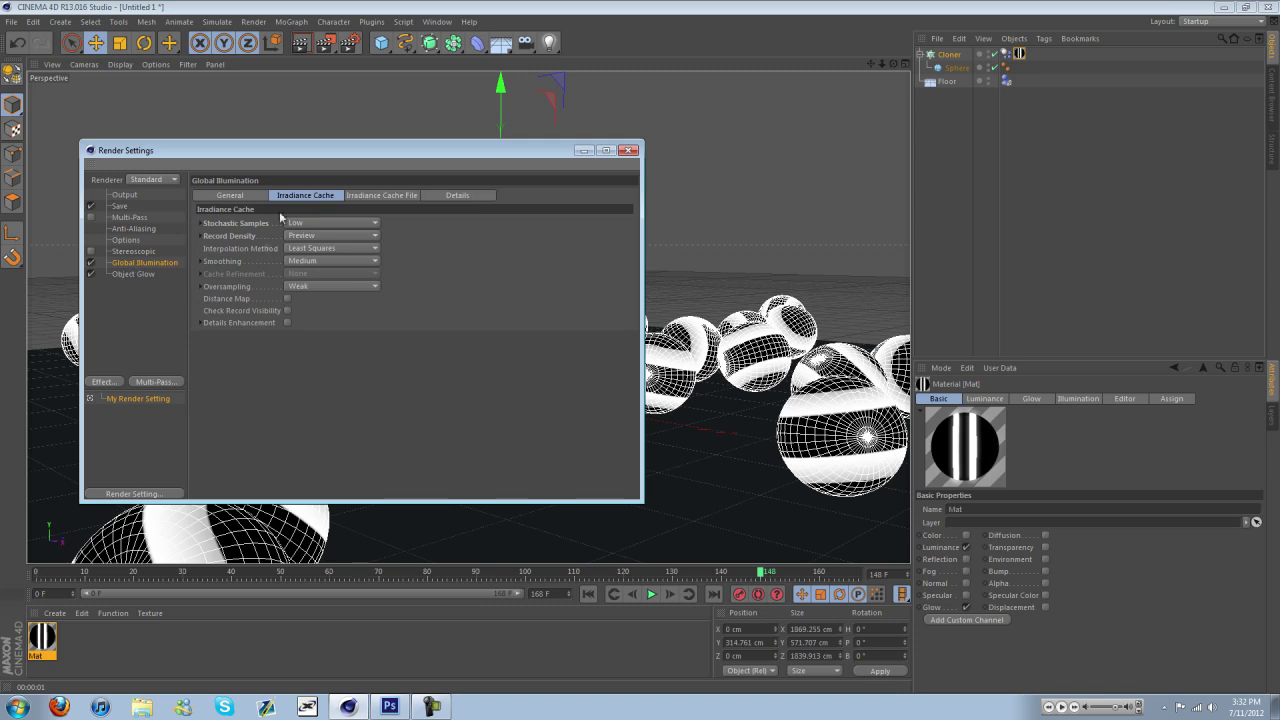
left_click(241, 195)
left_click(318, 222)
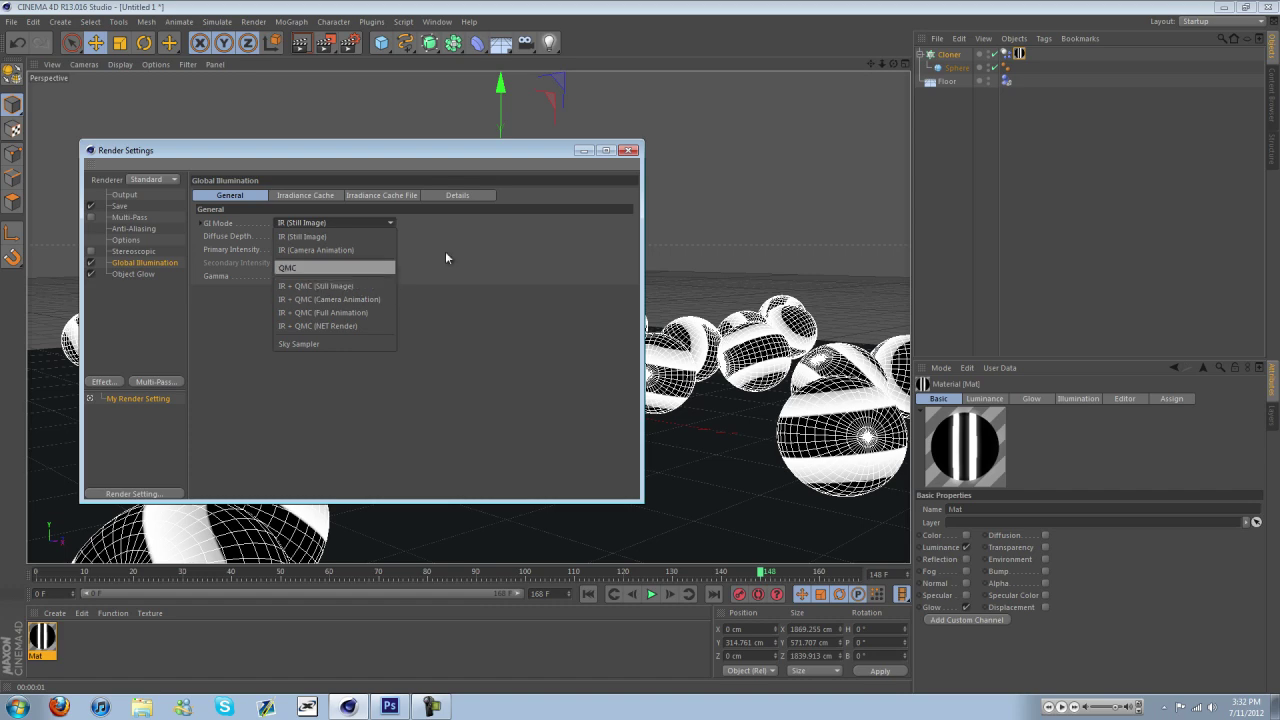
left_click(510, 230)
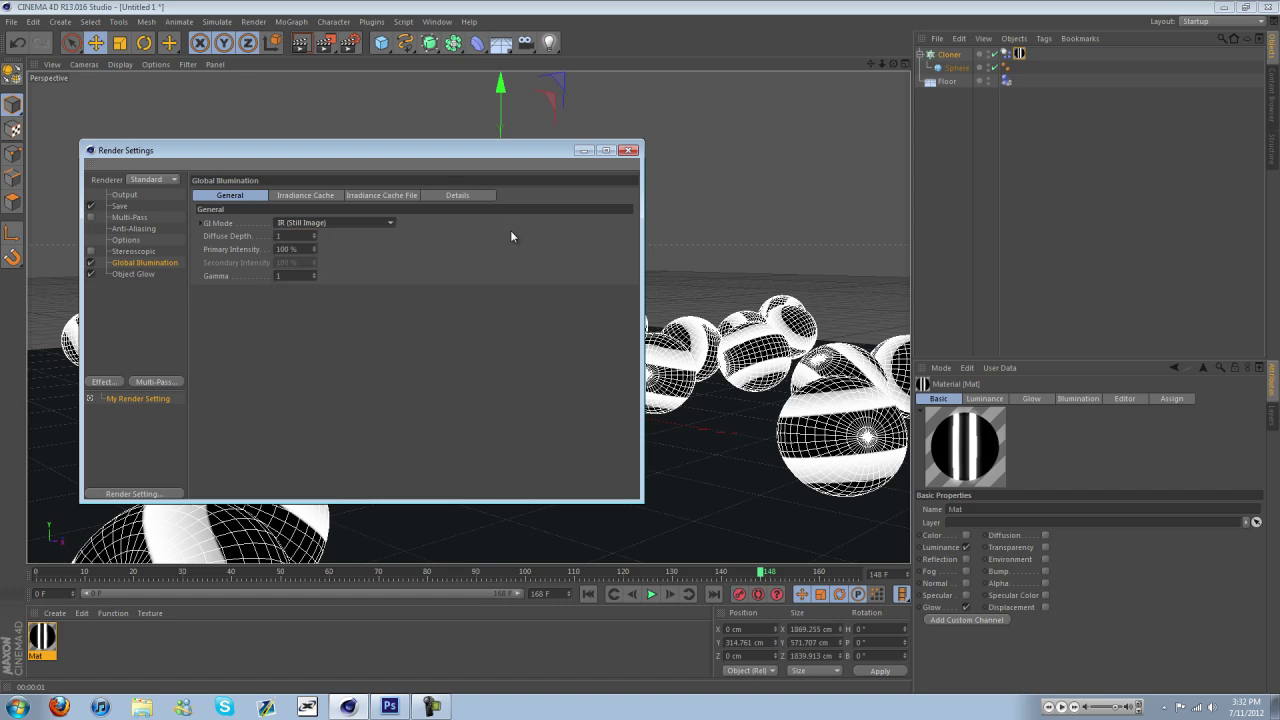
left_click(628, 150)
- Return to Photoshop to view the finished rainbow-overlaid spheres image
left_click(389, 707)
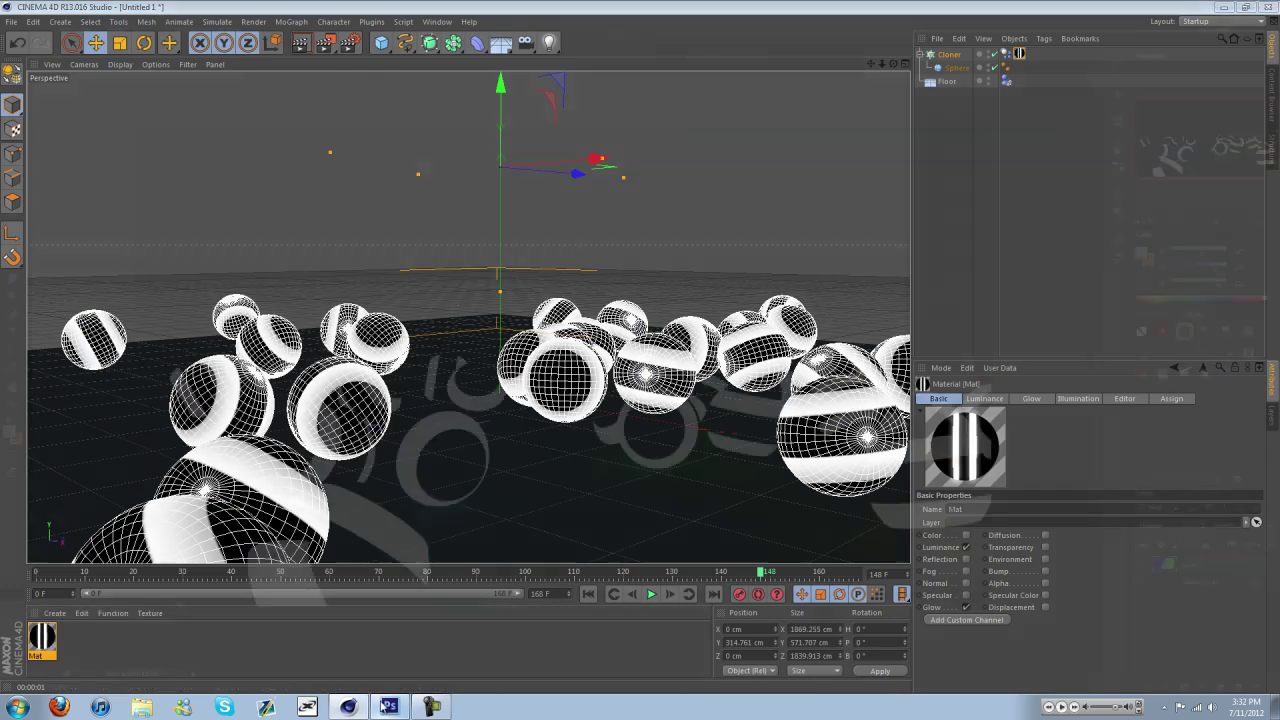